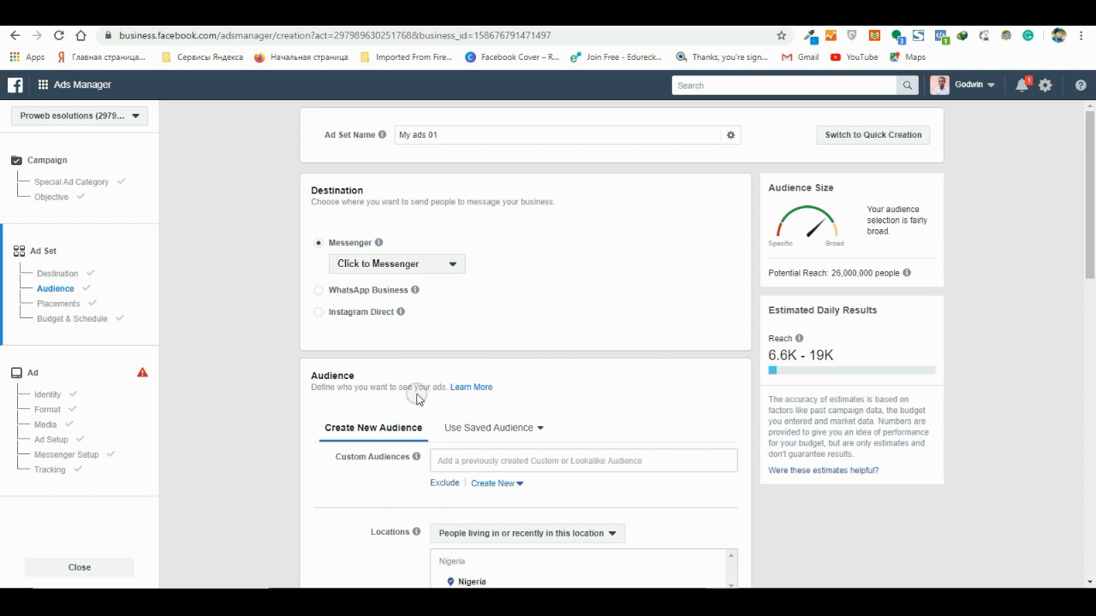
pyautogui.moveTo(356, 377); pyautogui.dragTo(311, 376)
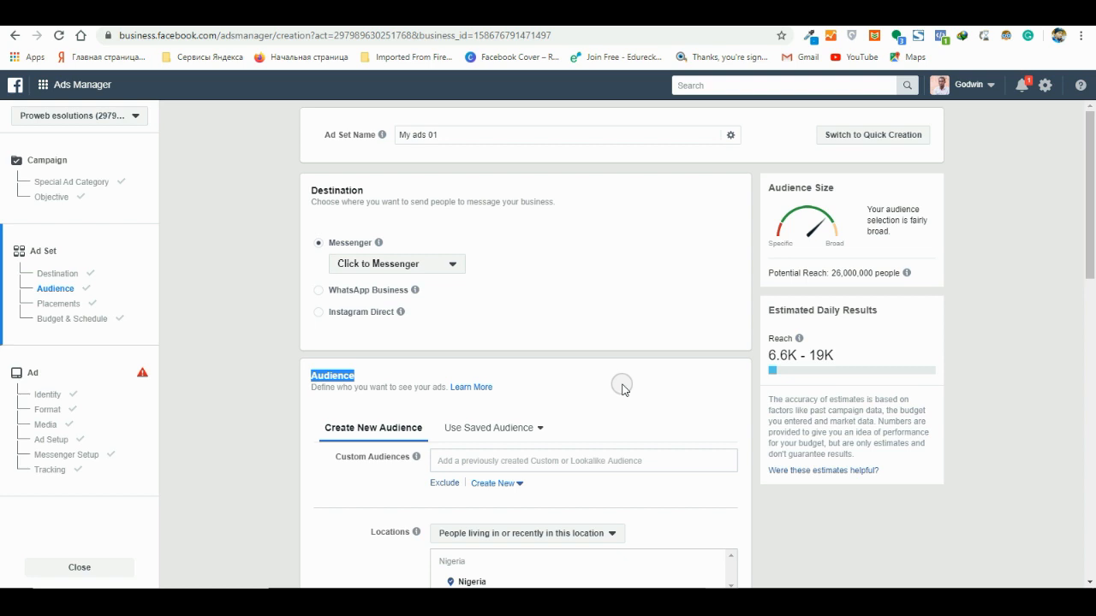
pyautogui.scroll(-1, 631, 406)
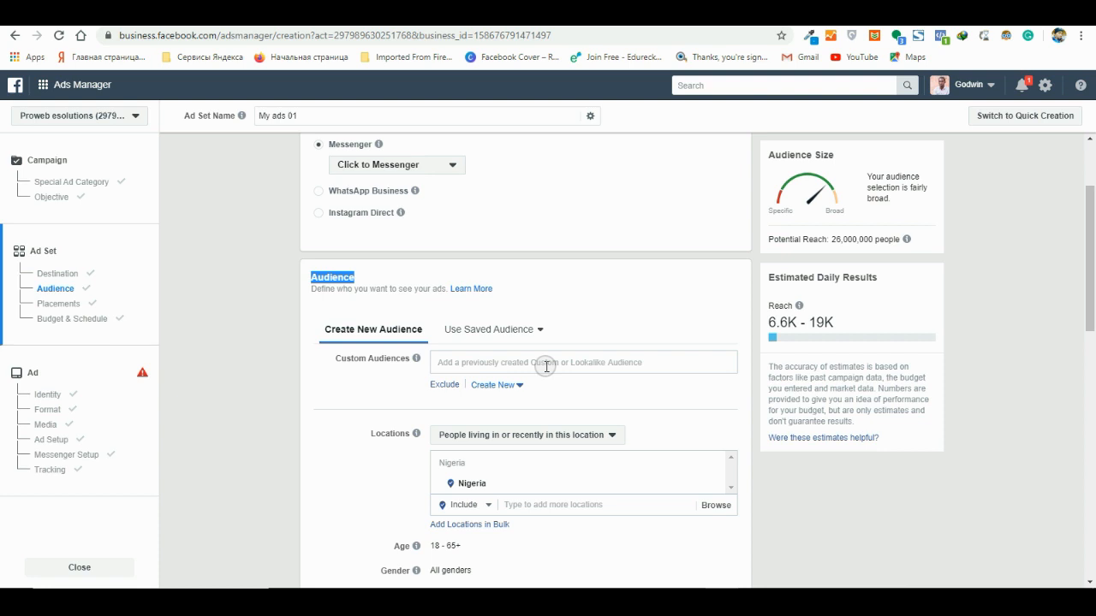
pyautogui.click(687, 302)
pyautogui.scroll(-3, 604, 371)
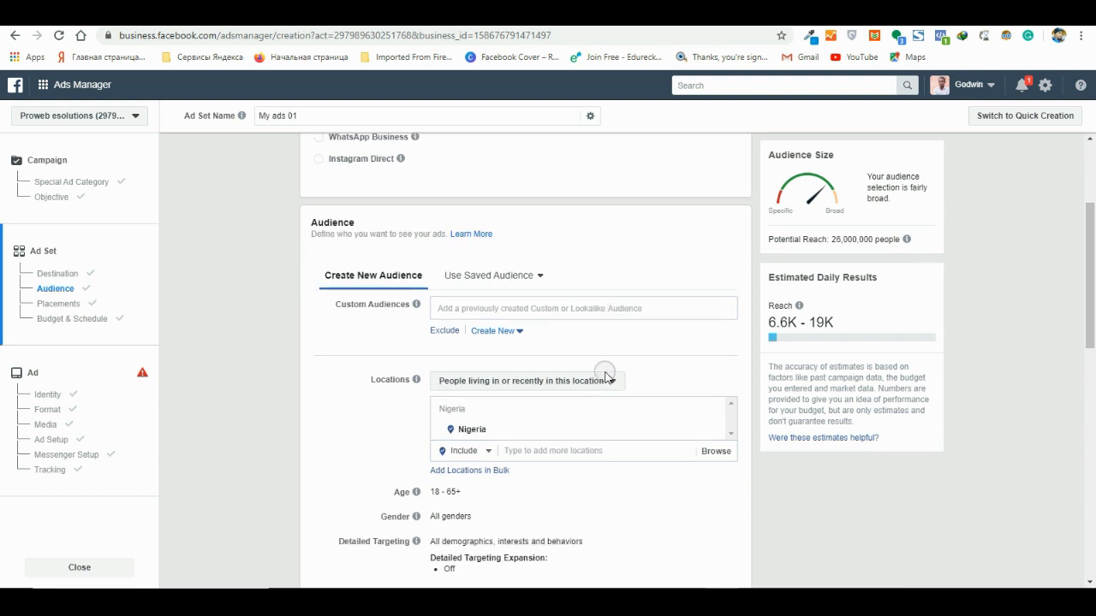
pyautogui.scroll(2, 559, 391)
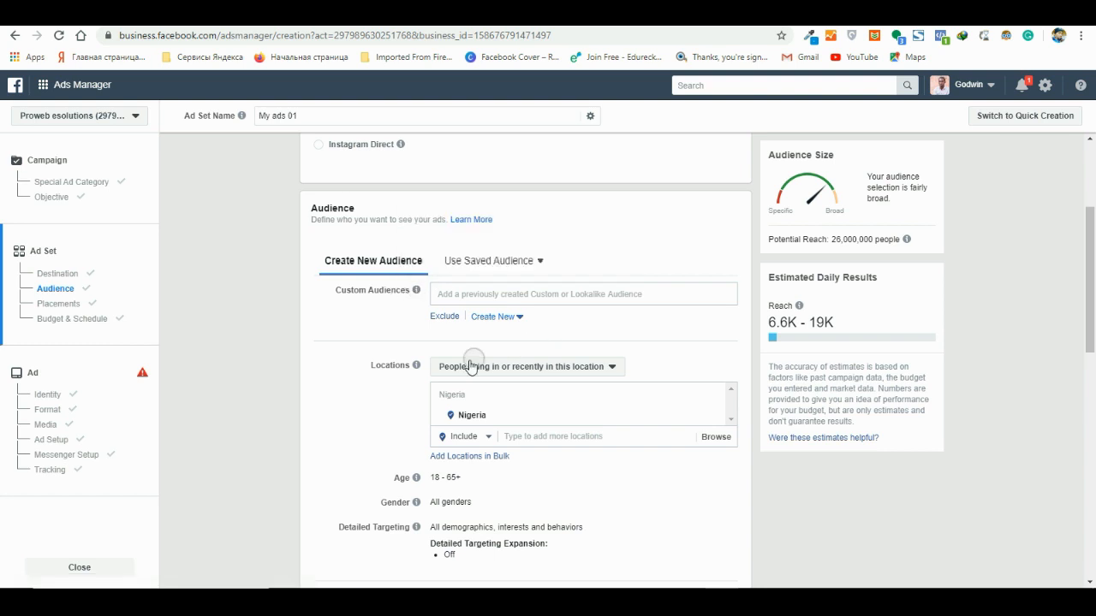
pyautogui.moveTo(404, 367)
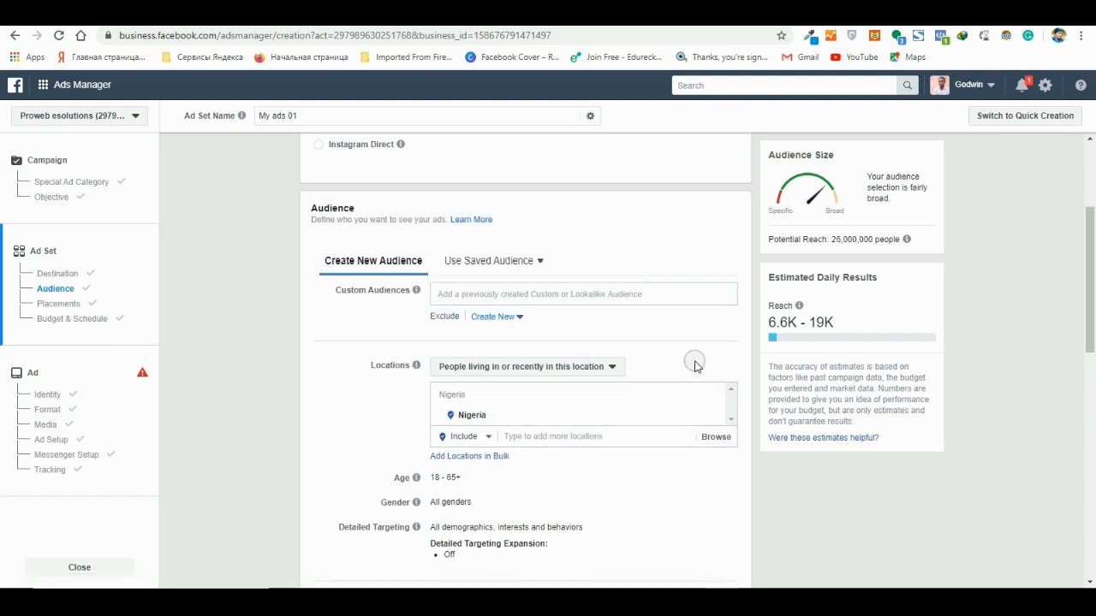
# - Open the audience's detailed targeting for editing and include people interested in Cosmetics
pyautogui.scroll(-1, 651, 422)
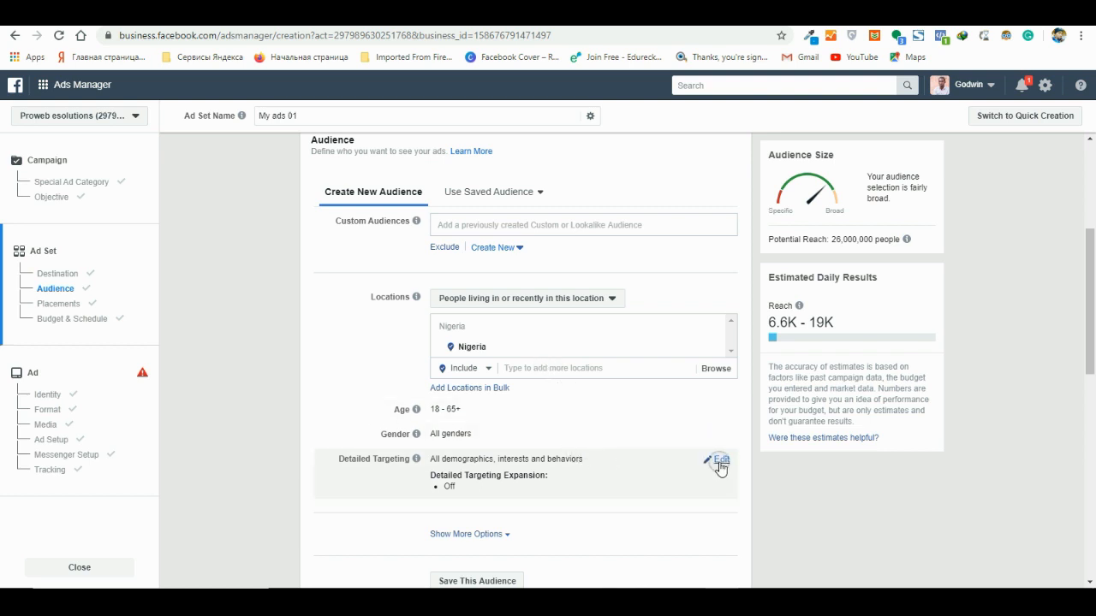
pyautogui.click(721, 462)
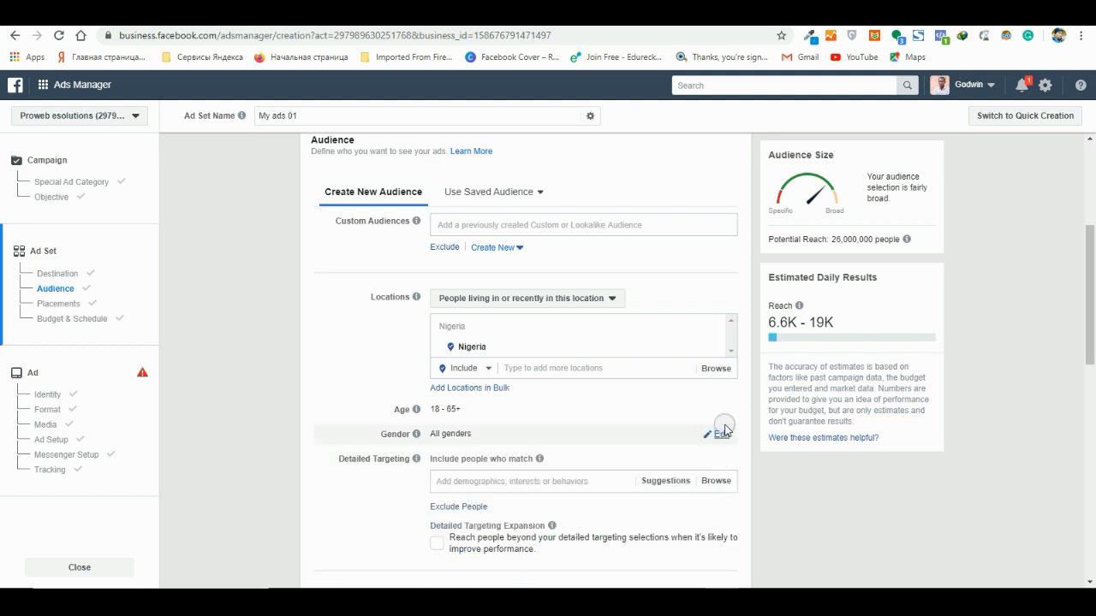
pyautogui.scroll(-1, 672, 433)
pyautogui.click(497, 414)
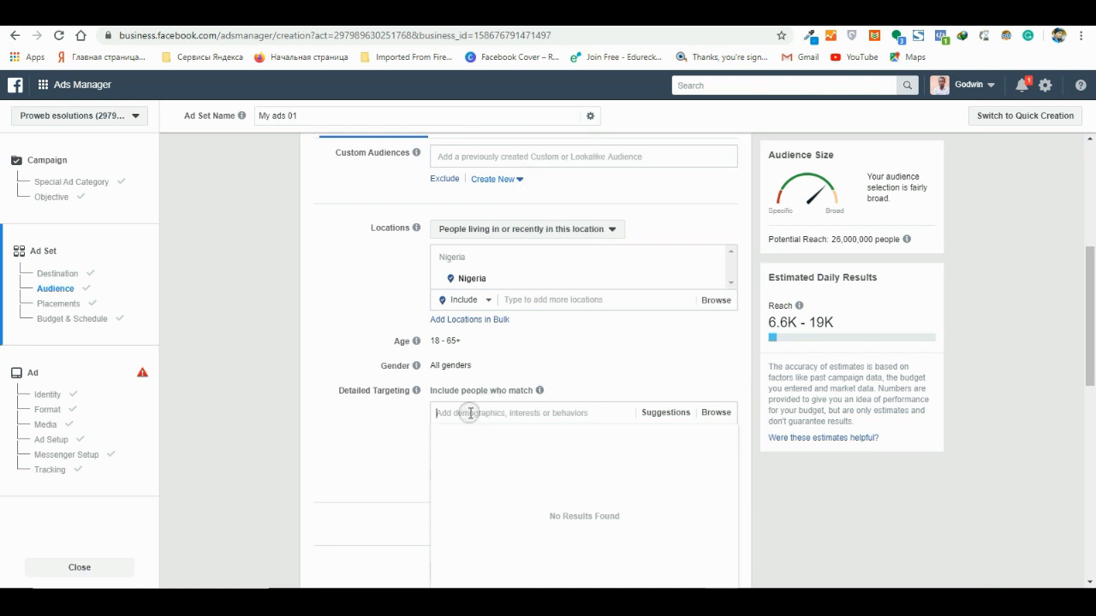
pyautogui.write('cos')
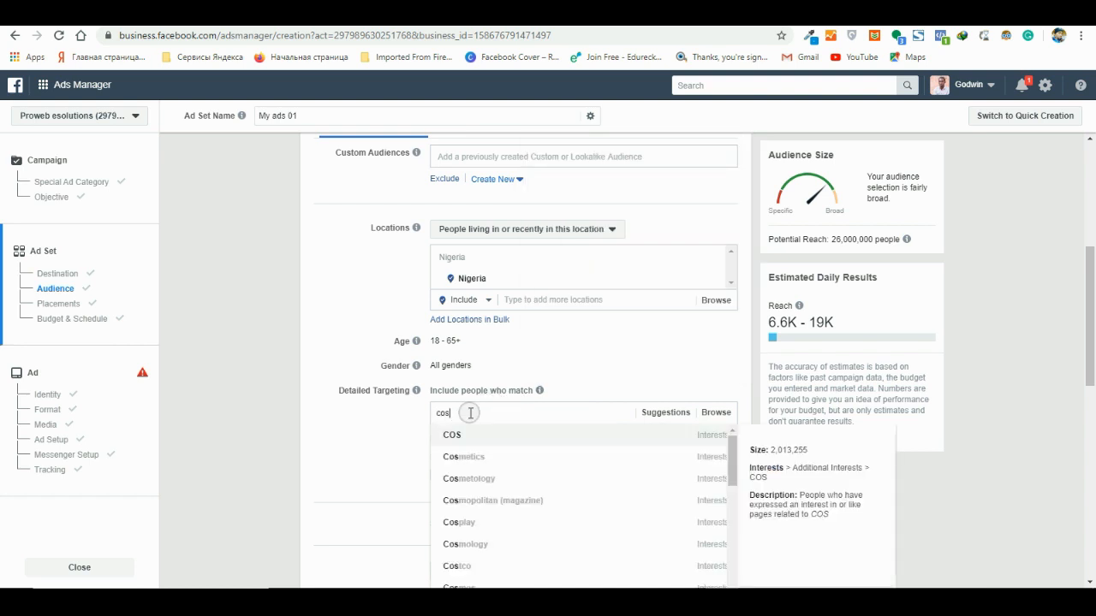
pyautogui.click(484, 467)
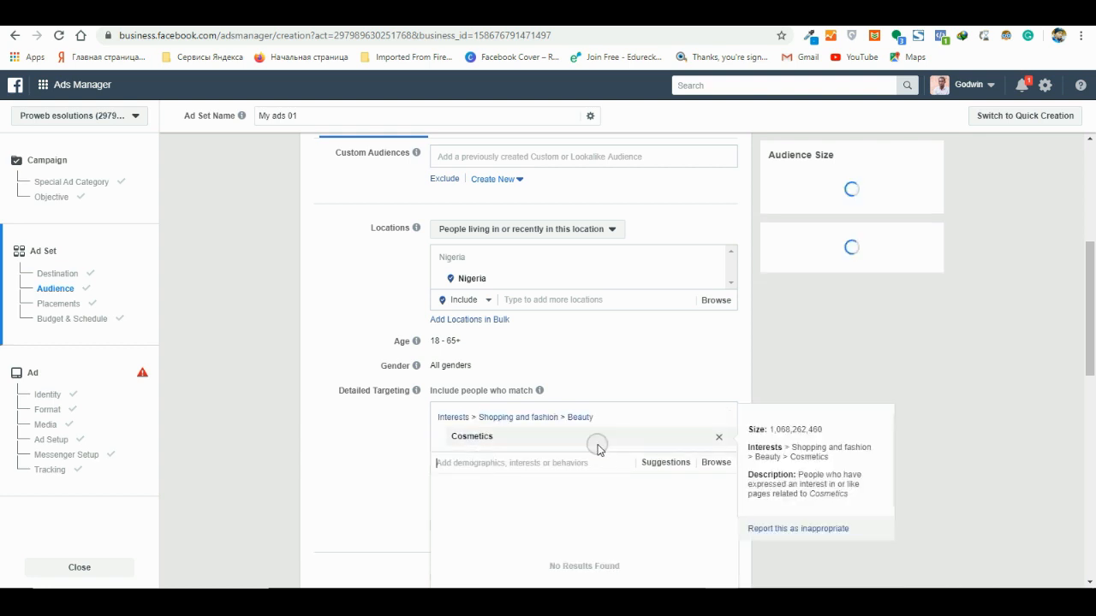
# - Add the Beauty interest to the people included in detailed targeting
pyautogui.scroll(-2, 599, 448)
pyautogui.click(471, 331)
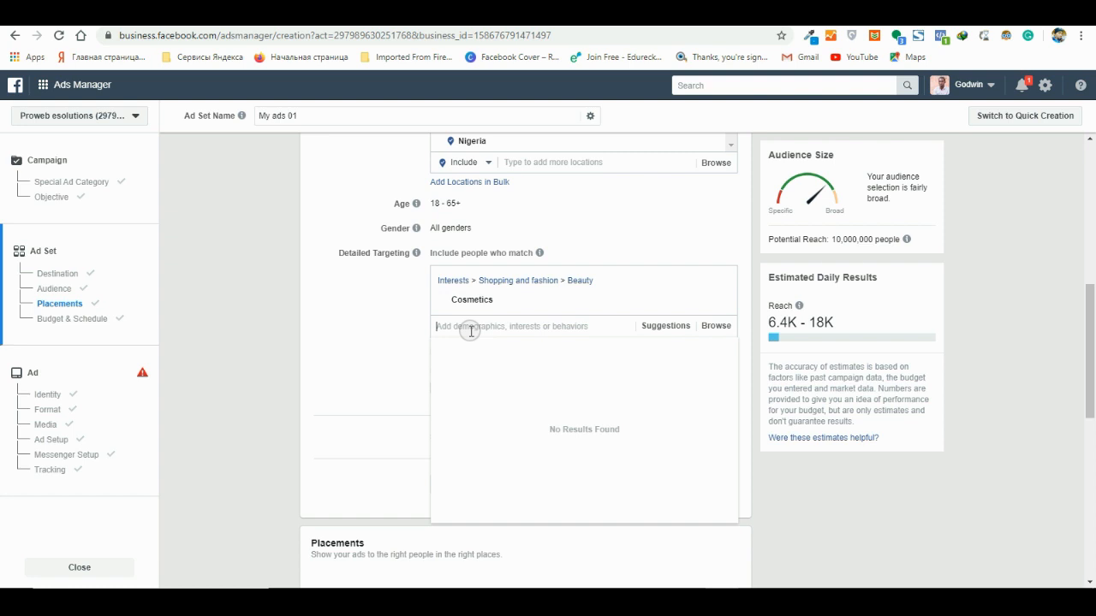
pyautogui.write('beau')
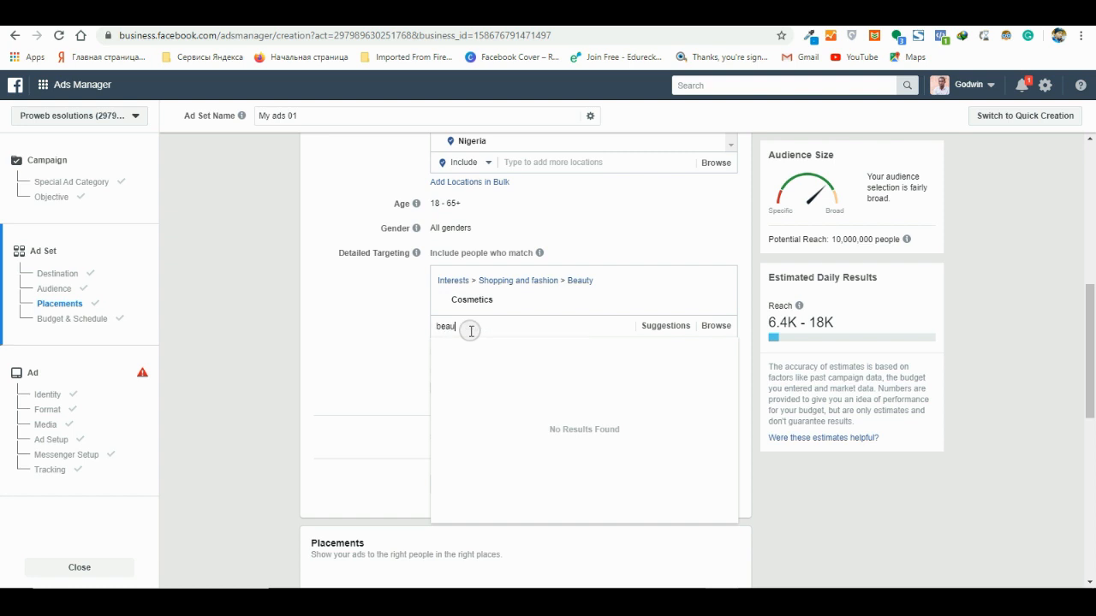
pyautogui.write('ty')
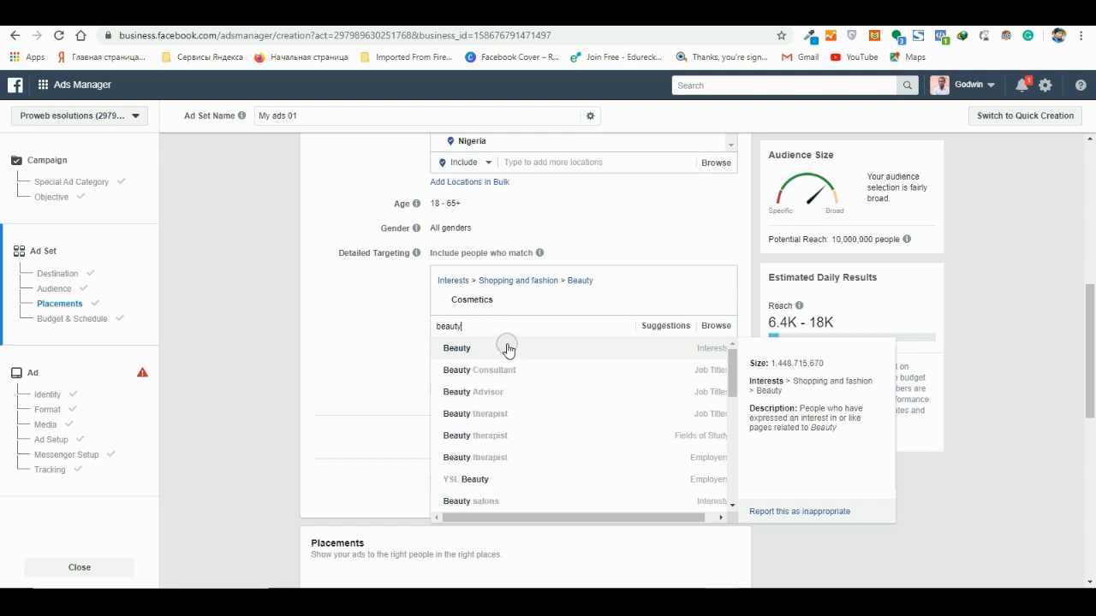
pyautogui.click(507, 349)
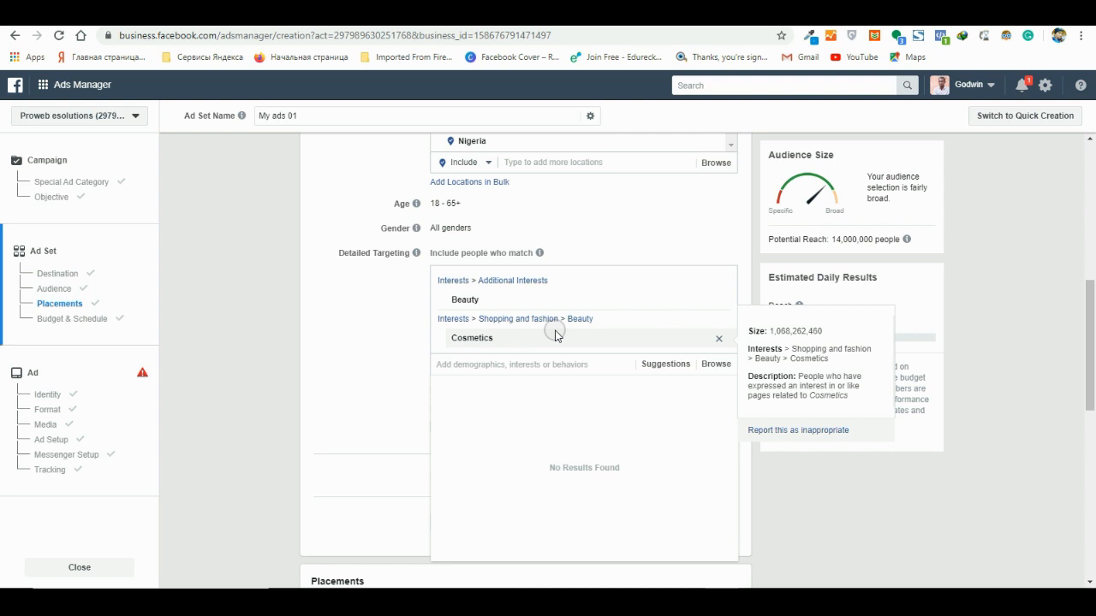
# - Add the suggested interests Skin care, Anti-aging cream, Health & wellness and Natural skin care to the detailed targeting
pyautogui.click(667, 365)
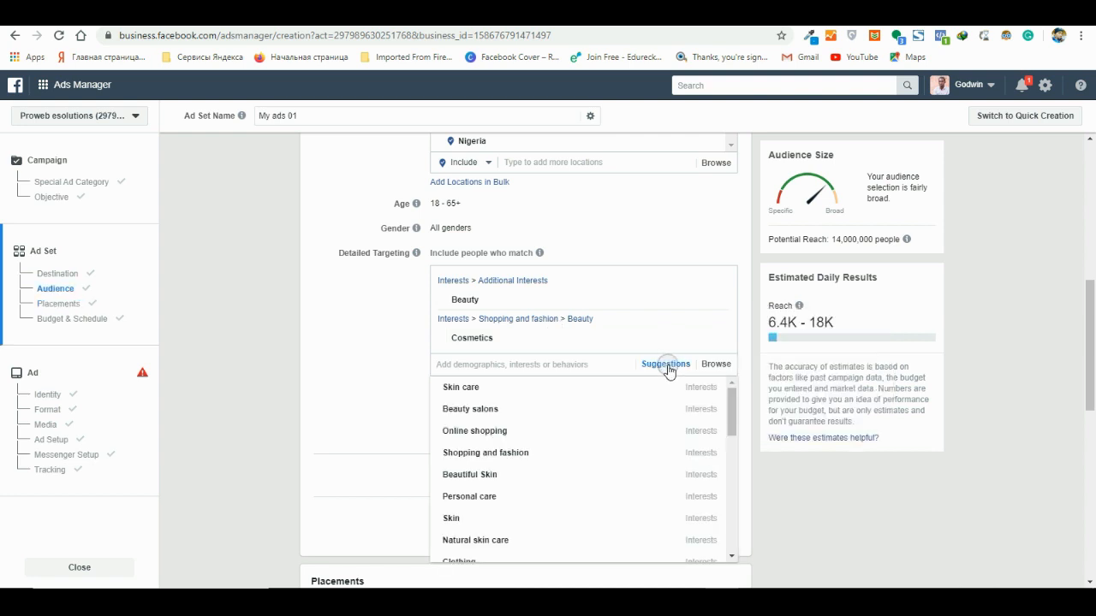
pyautogui.click(484, 387)
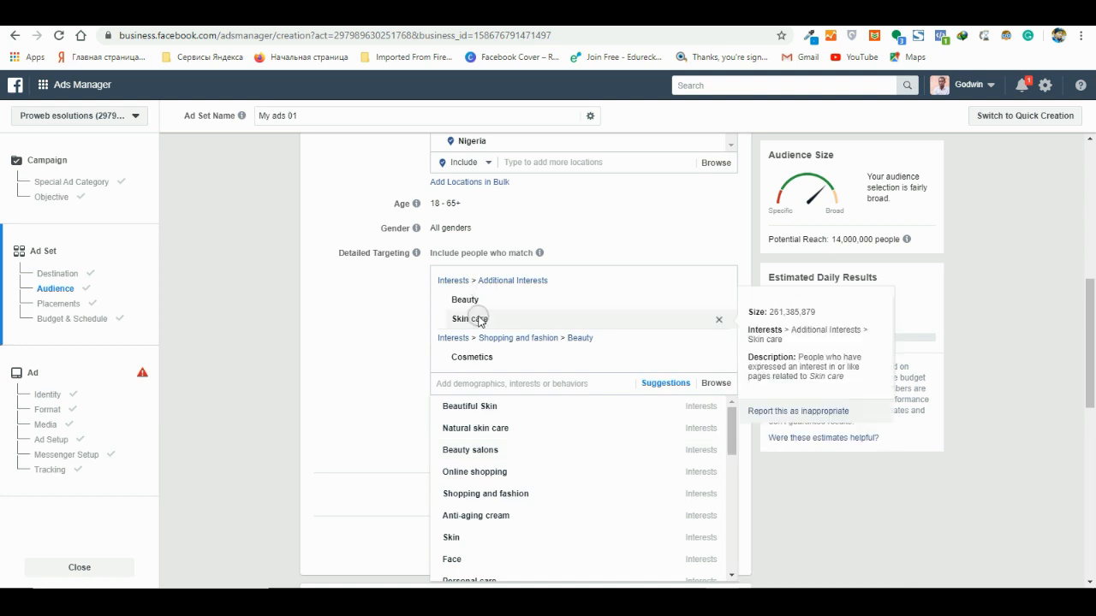
pyautogui.click(493, 517)
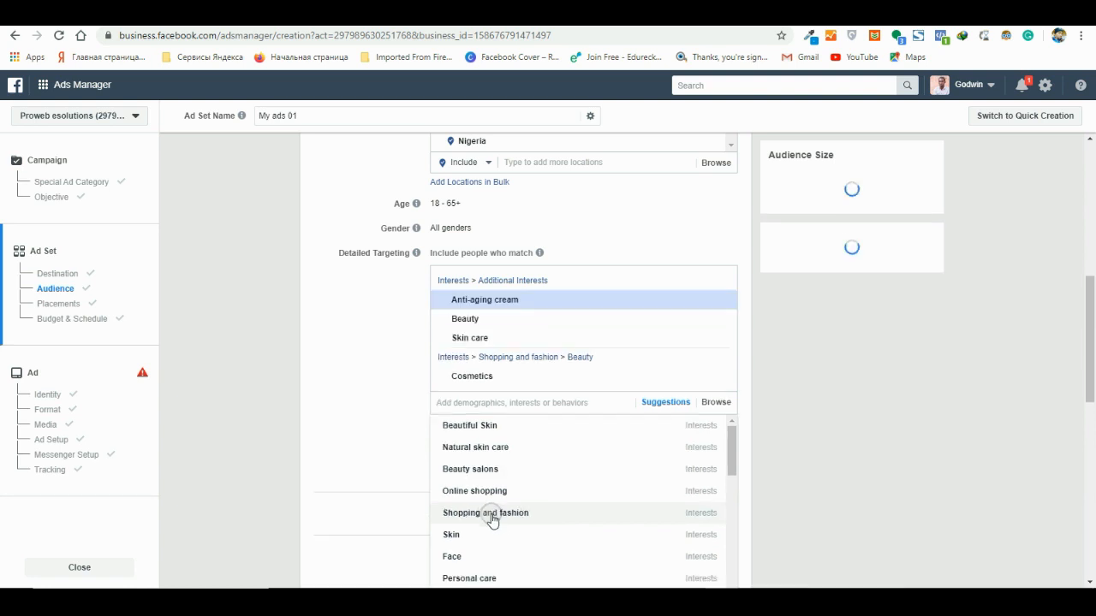
pyautogui.scroll(-2, 557, 484)
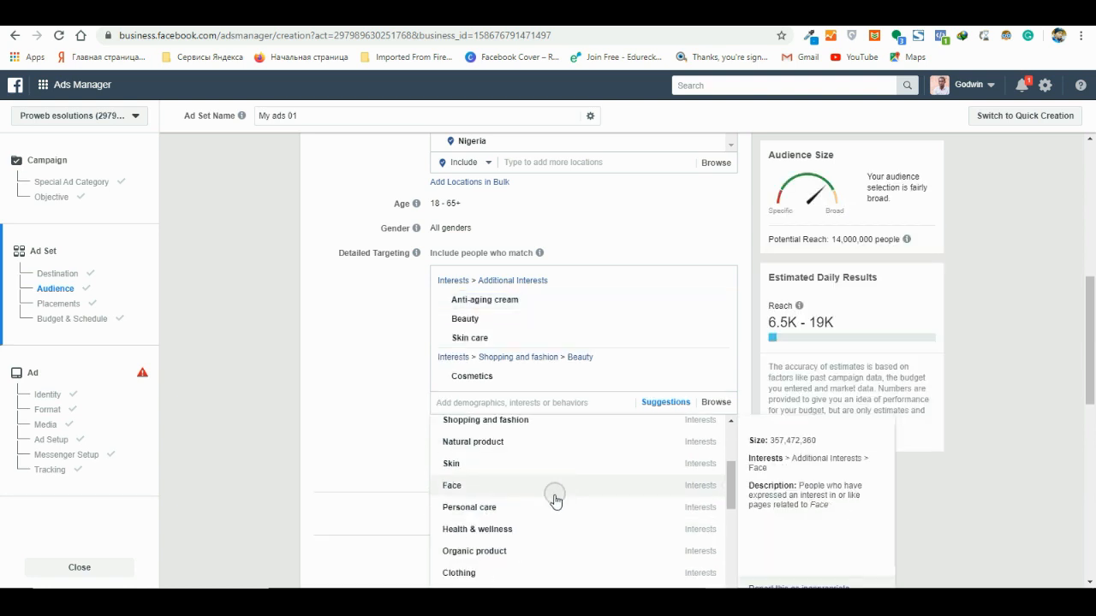
pyautogui.click(509, 530)
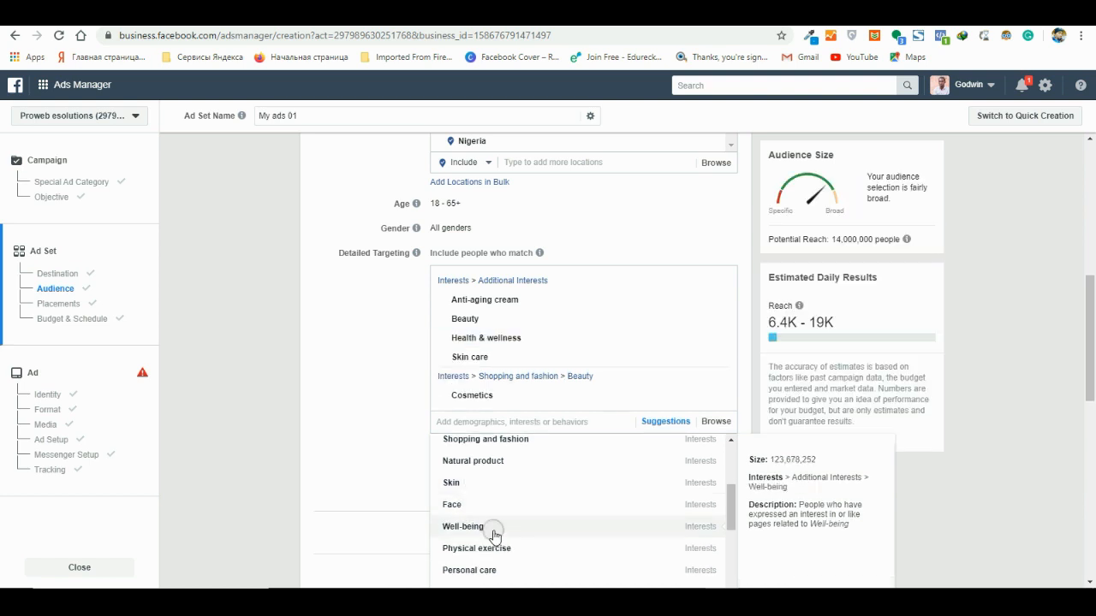
pyautogui.scroll(1, 492, 532)
pyautogui.scroll(2, 494, 535)
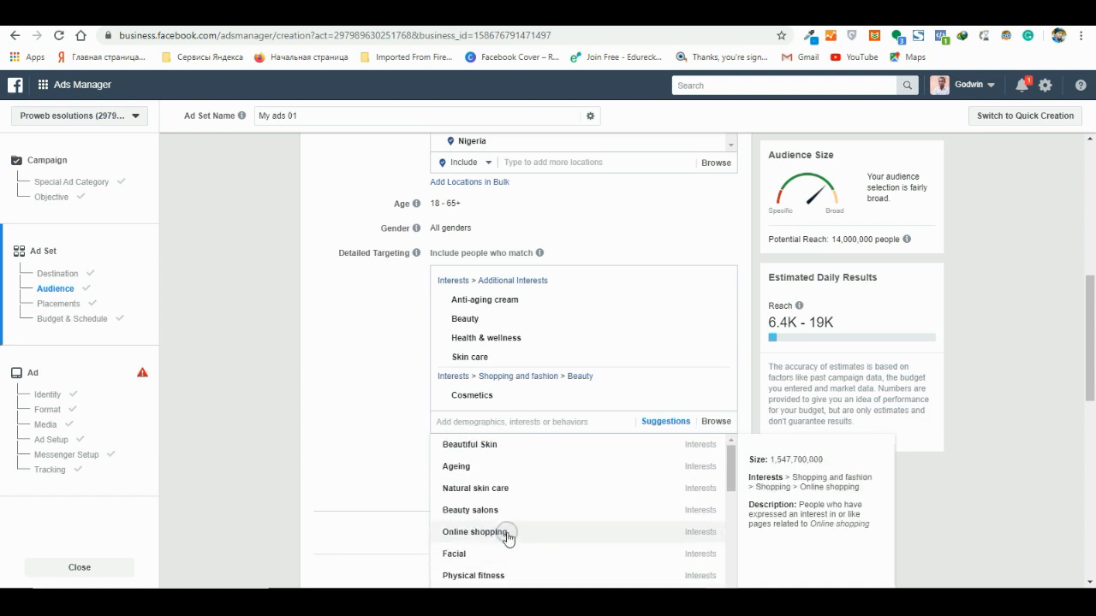
pyautogui.click(498, 488)
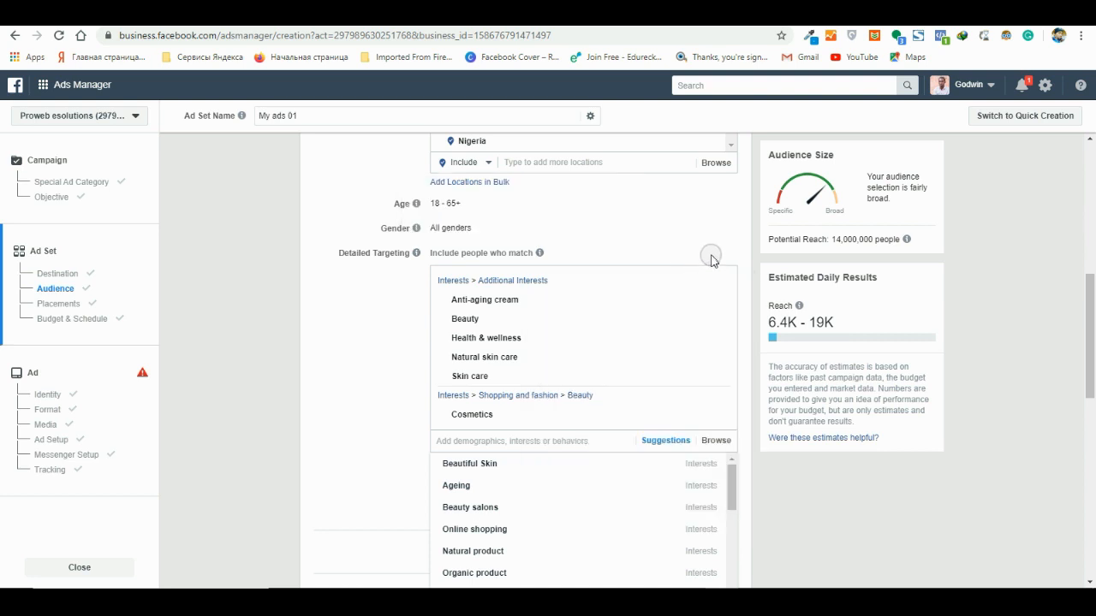
pyautogui.click(374, 319)
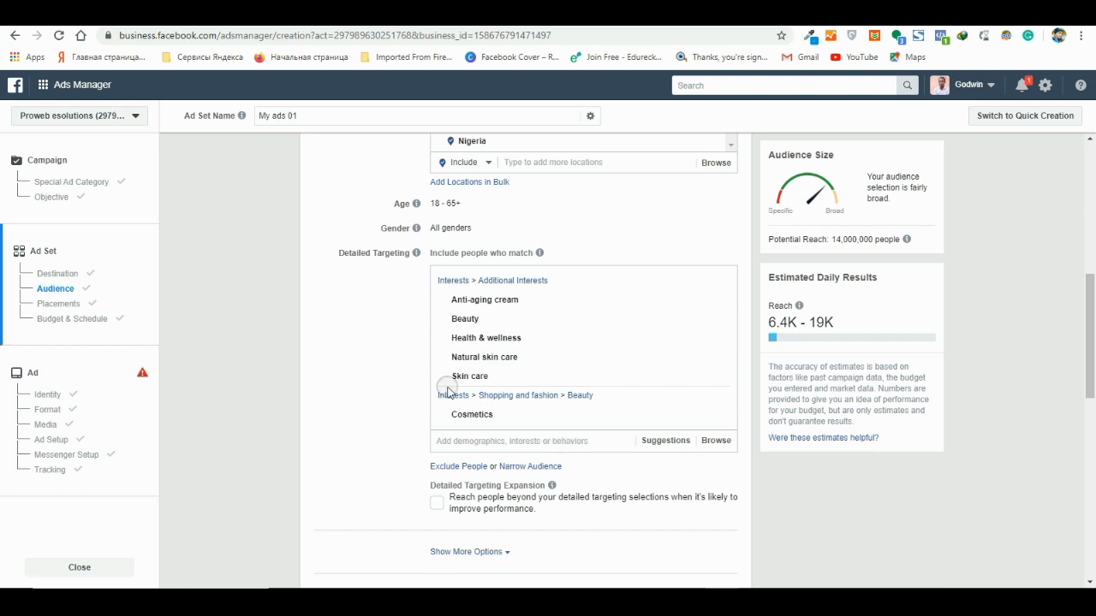
# - Find the Engaged Shoppers purchase behavior by searching for "engaged sh" and add it to the detailed targeting
pyautogui.moveTo(482, 319)
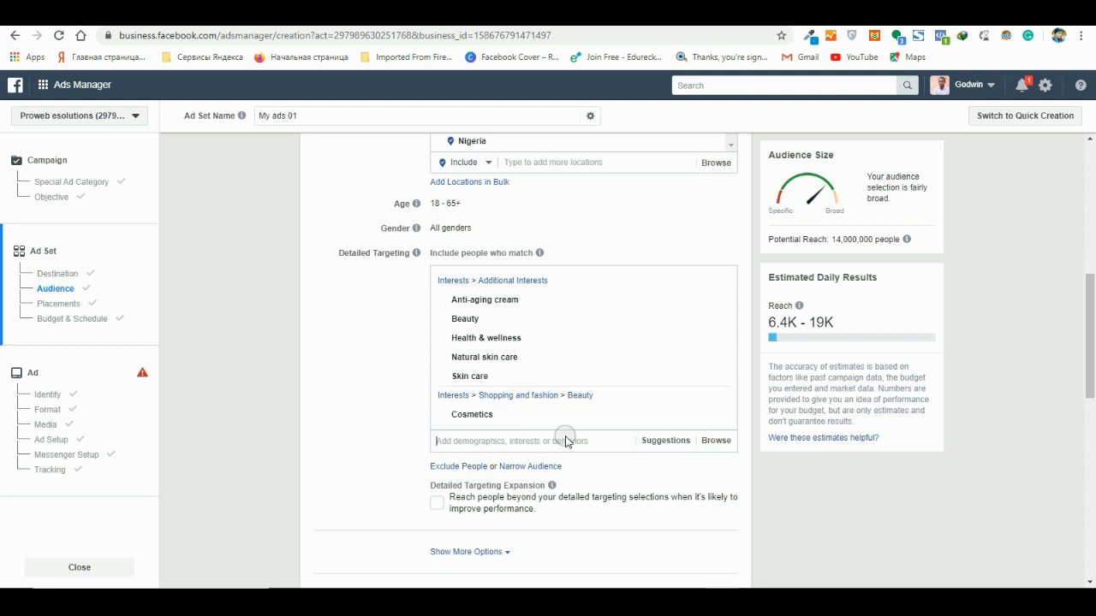
pyautogui.write('en')
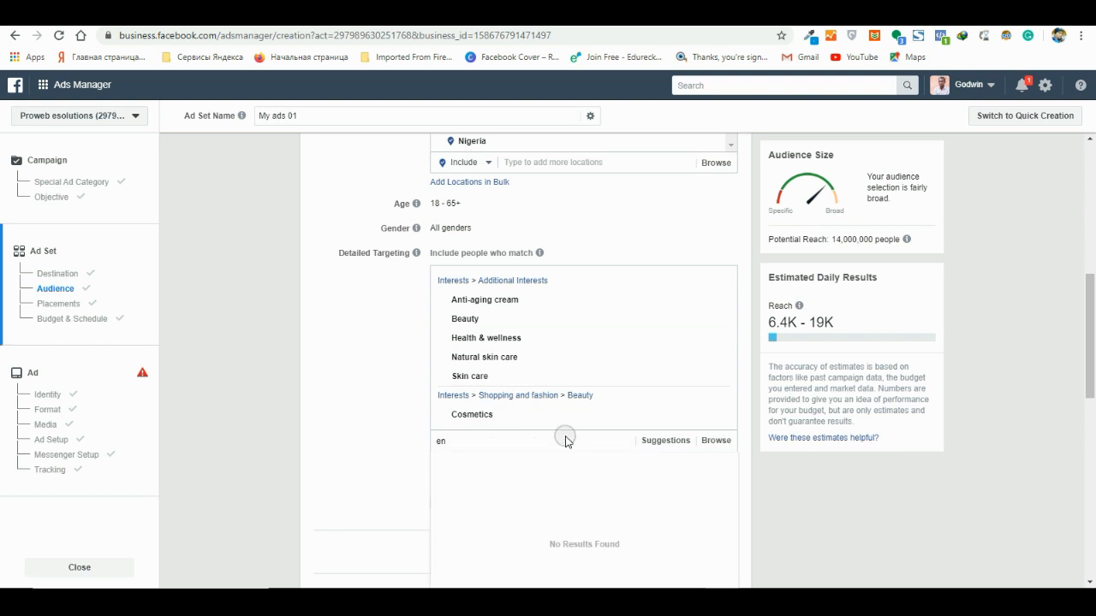
pyautogui.write('ga')
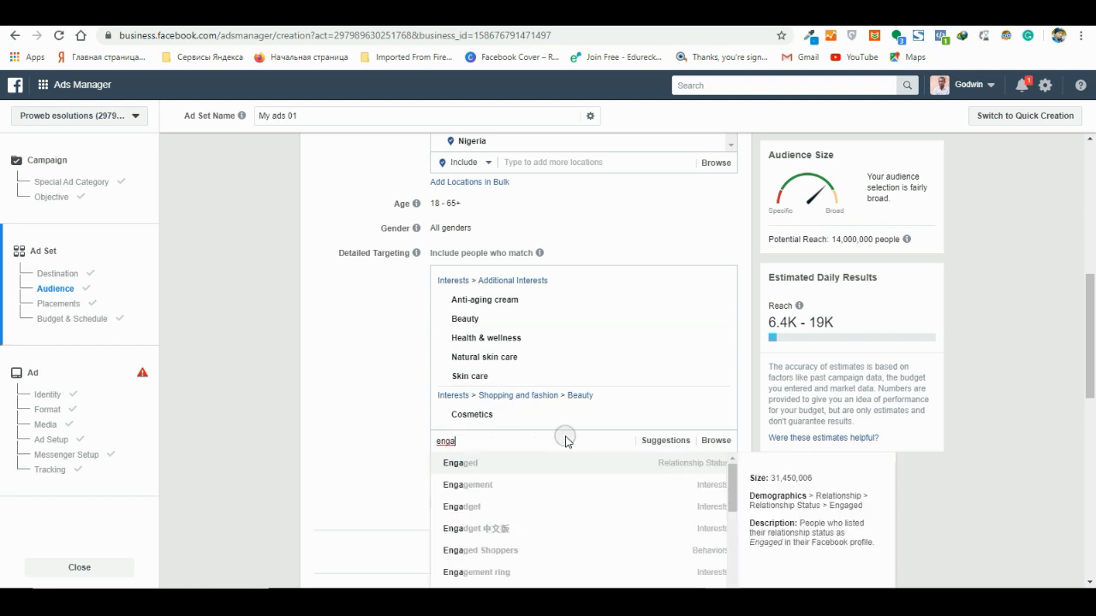
pyautogui.write('ge')
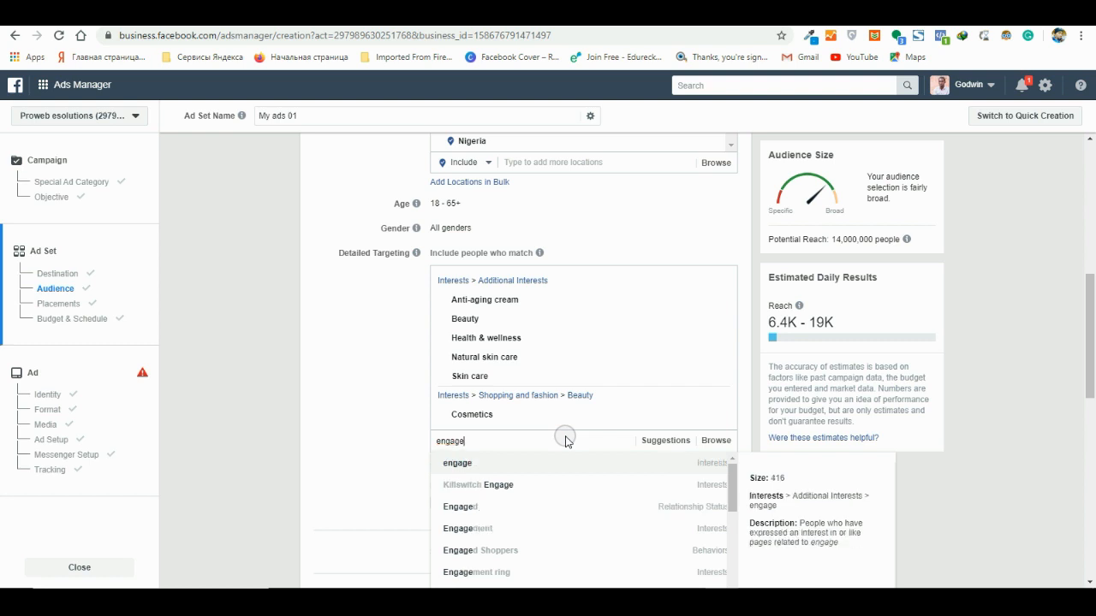
pyautogui.write('d sh')
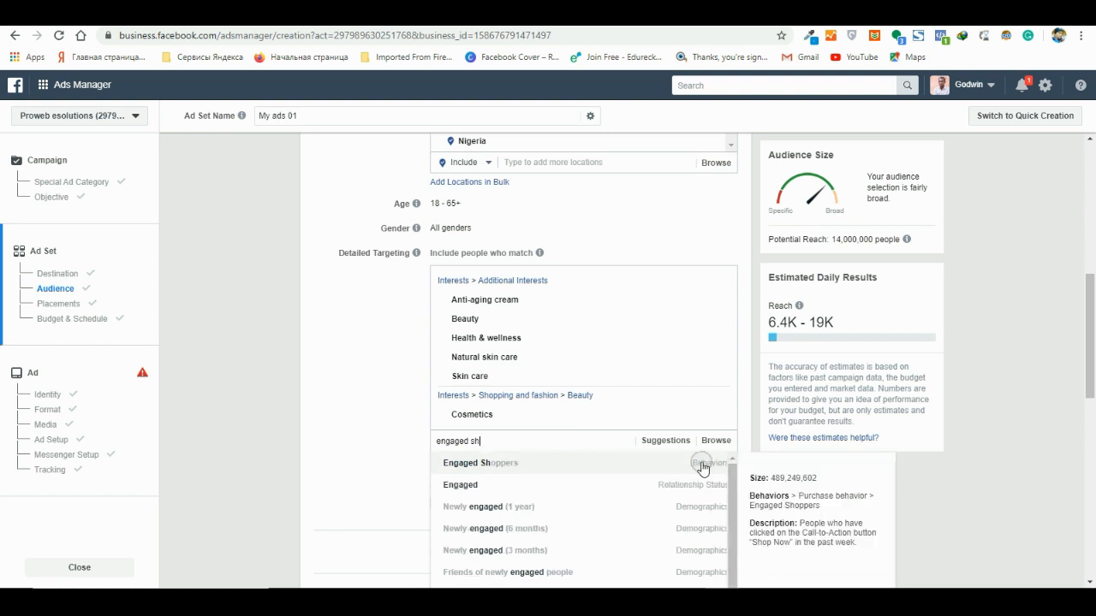
pyautogui.scroll(-2, 882, 411)
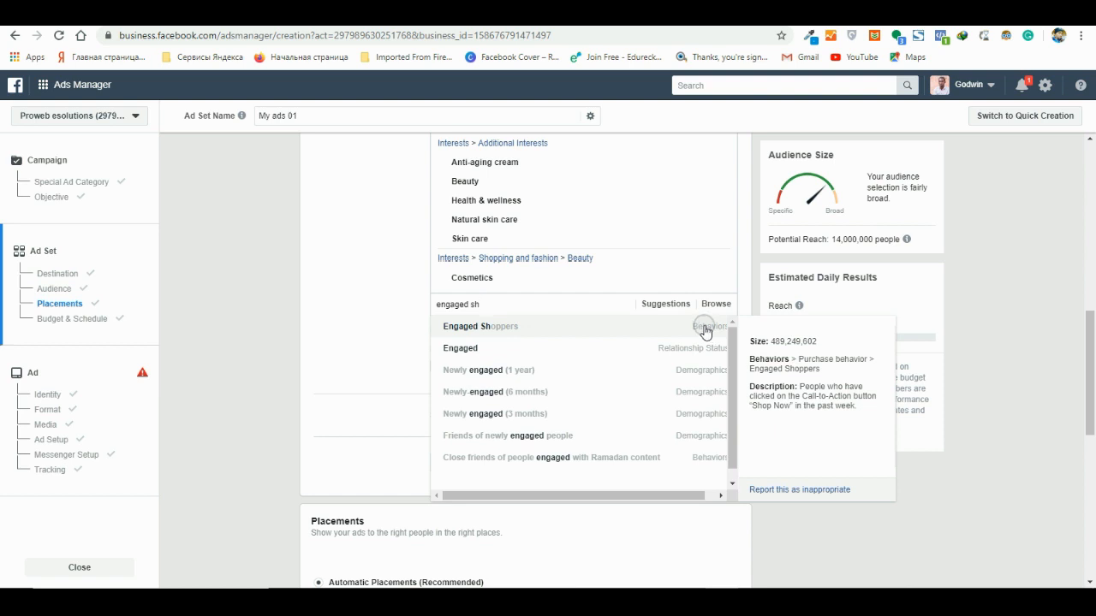
pyautogui.click(704, 333)
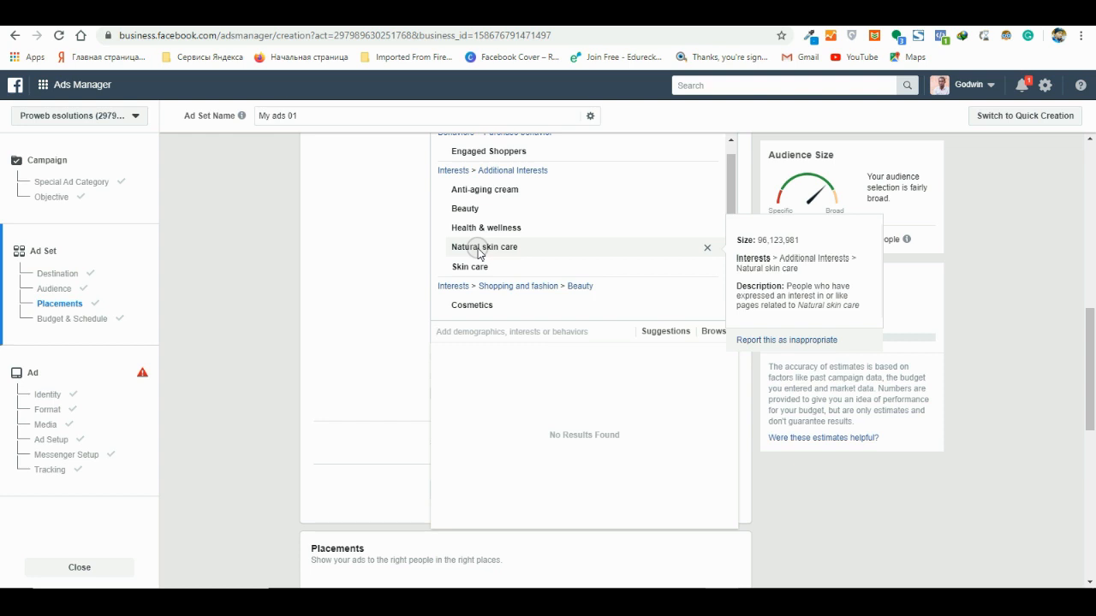
pyautogui.scroll(2, 454, 309)
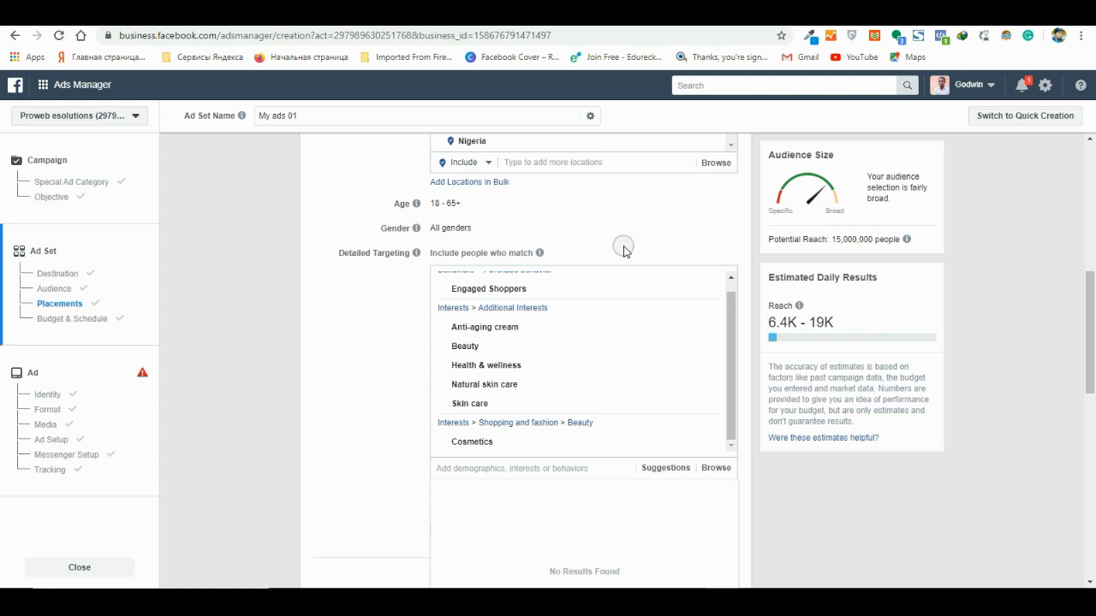
pyautogui.click(364, 336)
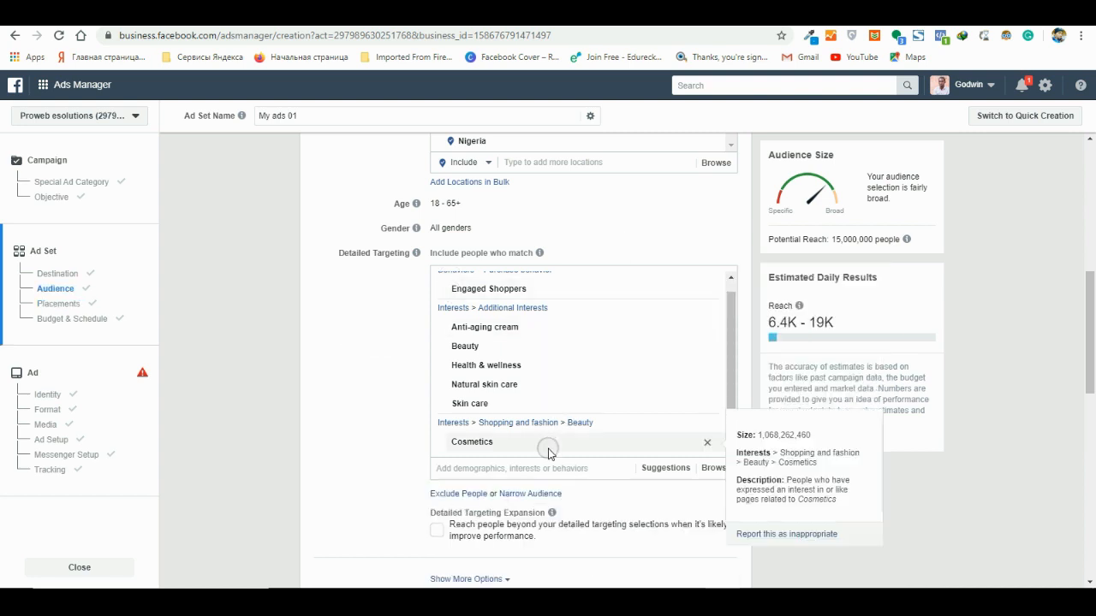
# - Browse the Demographics and Interests categories available for the audience's detailed targeting
pyautogui.scroll(-2, 549, 451)
pyautogui.scroll(1, 490, 430)
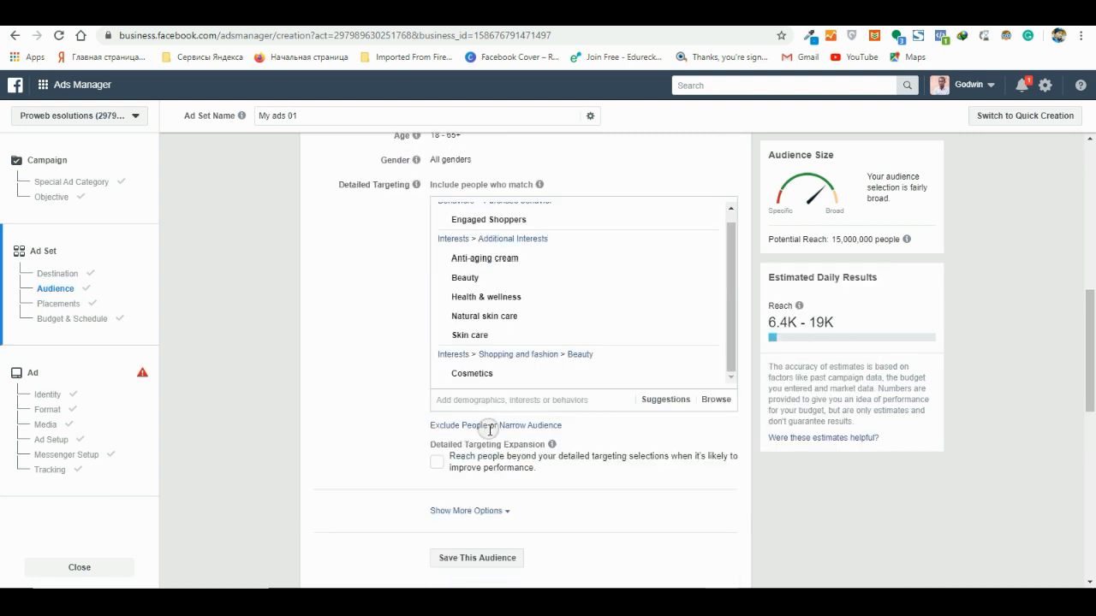
pyautogui.scroll(2, 492, 430)
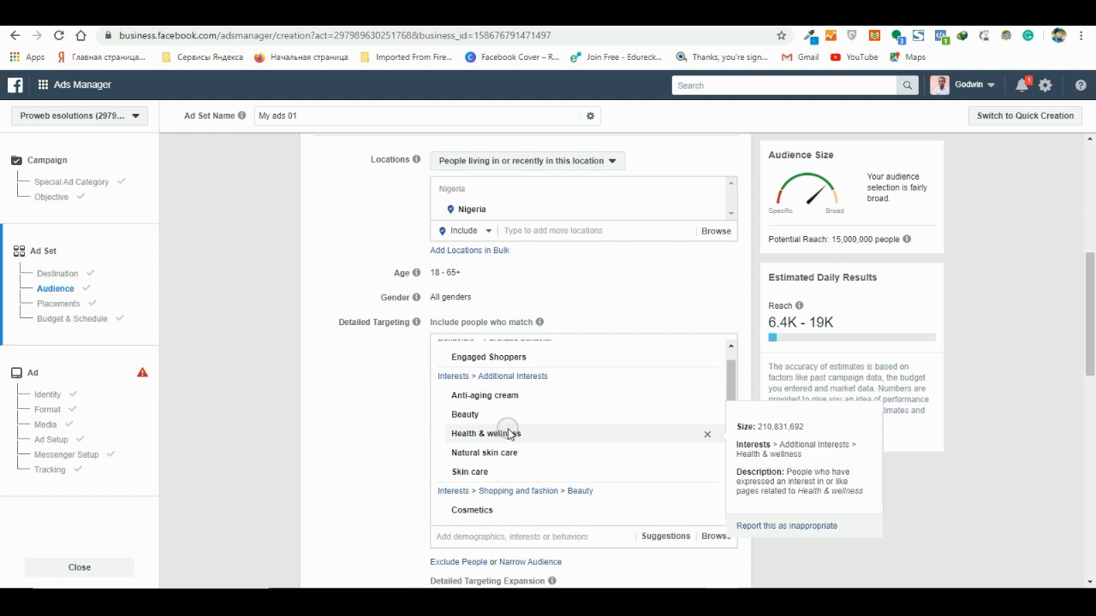
pyautogui.scroll(-2, 509, 433)
pyautogui.click(716, 399)
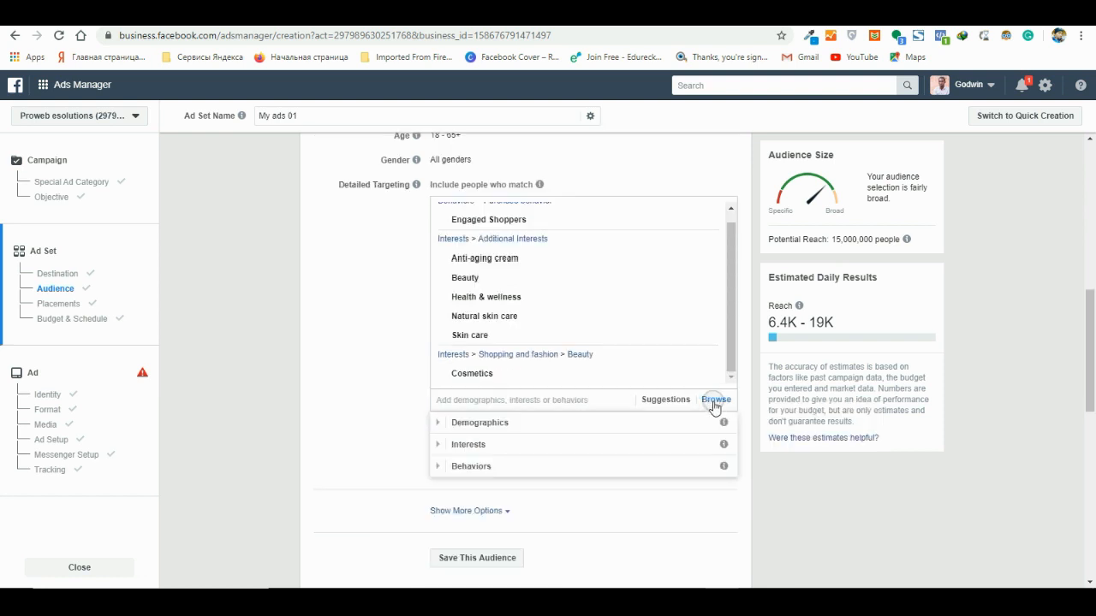
pyautogui.click(504, 424)
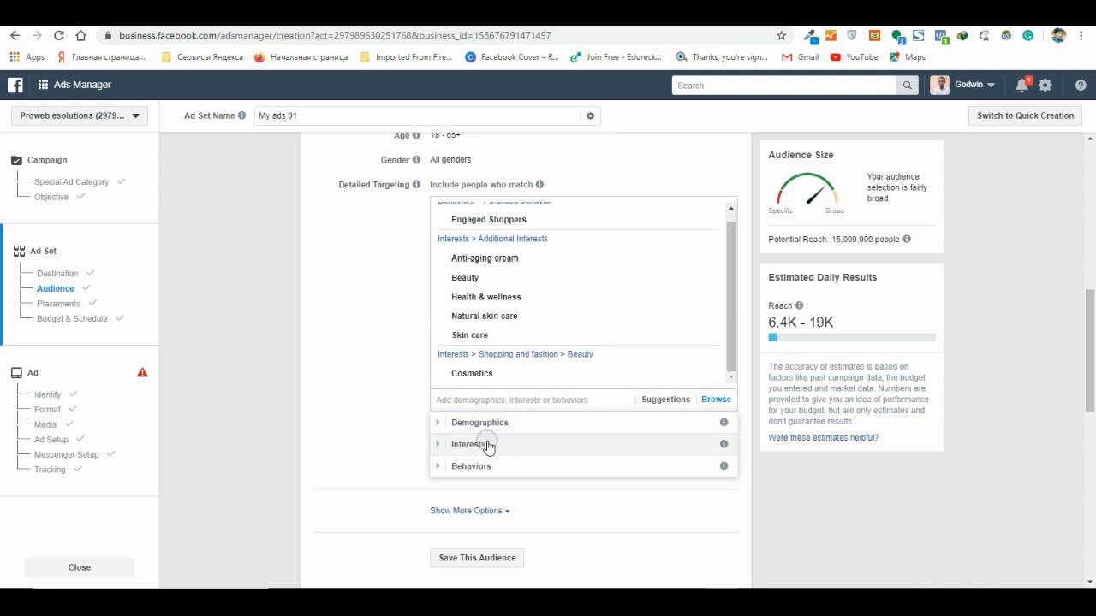
pyautogui.click(479, 424)
pyautogui.click(479, 445)
# - Add New Parents (0-12 months) from the All Parents demographics to the detailed targeting
pyautogui.click(444, 424)
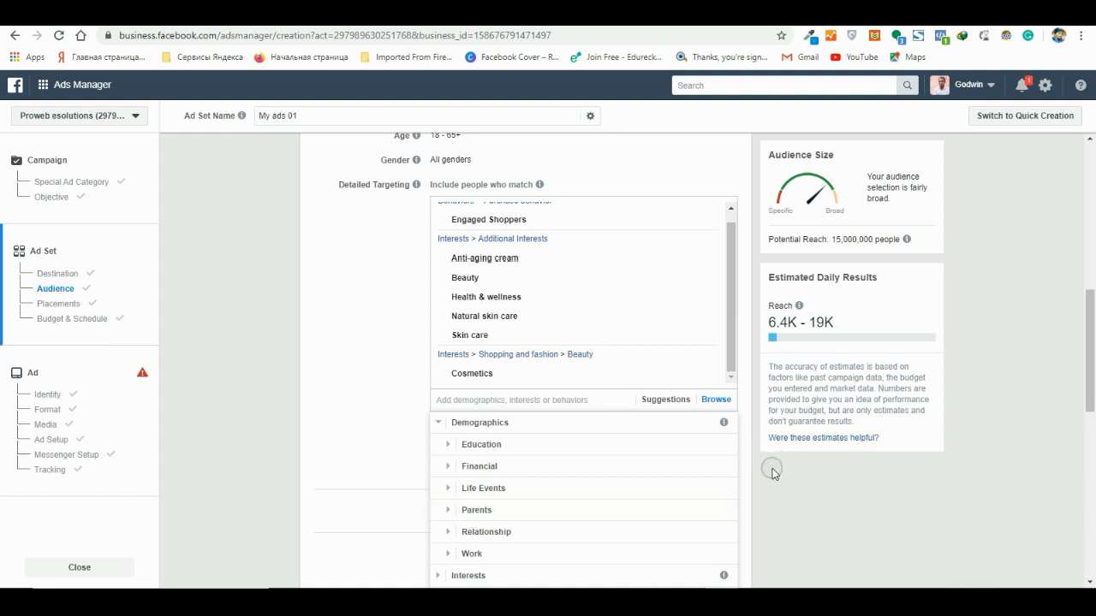
pyautogui.click(478, 512)
pyautogui.scroll(-1, 478, 512)
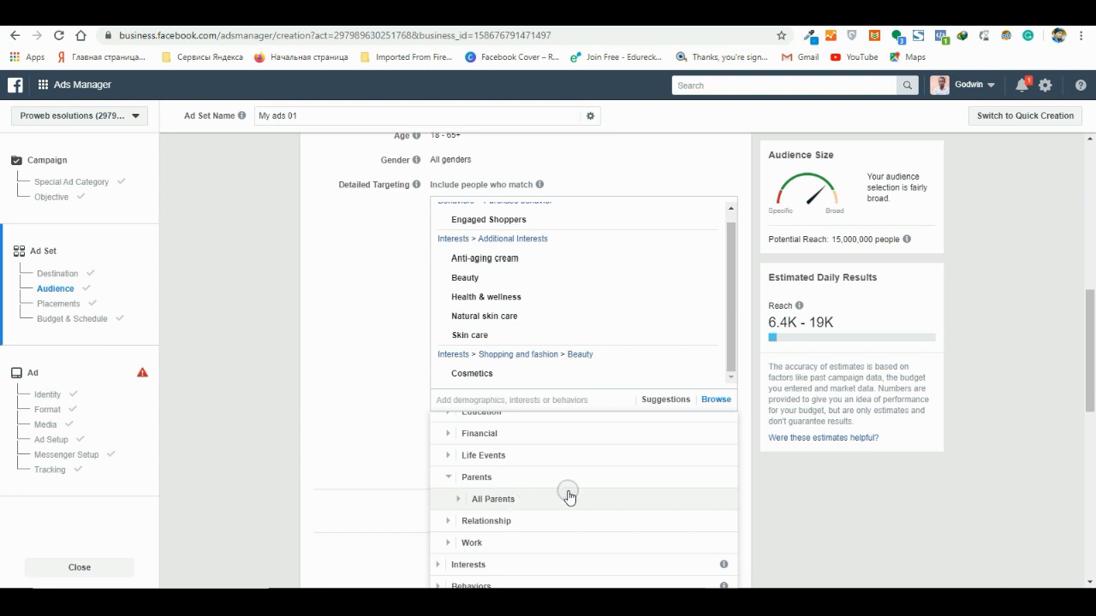
pyautogui.click(467, 498)
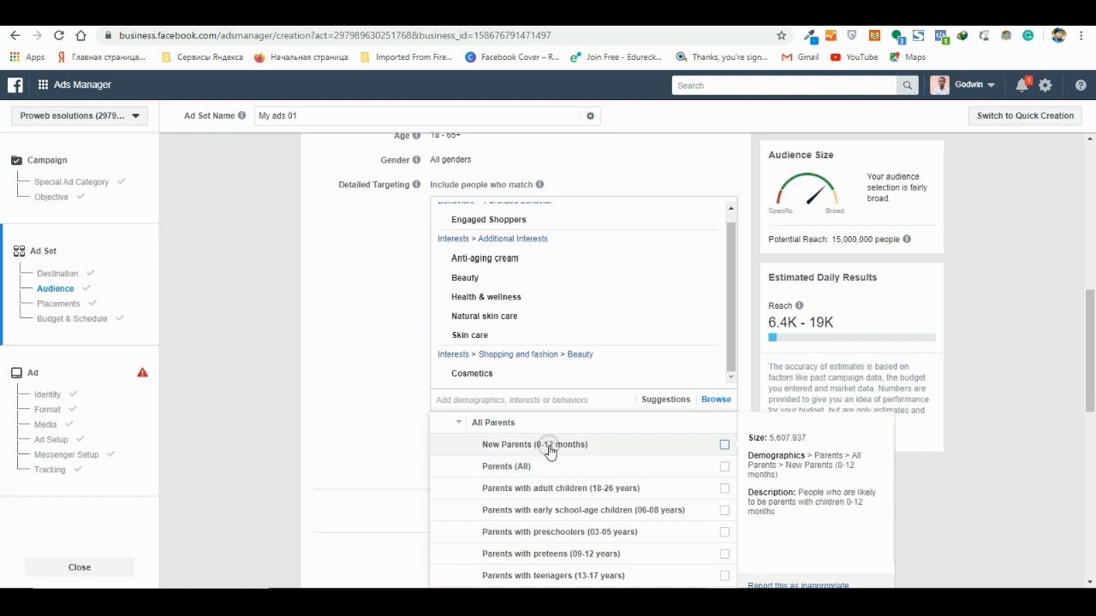
pyautogui.click(726, 446)
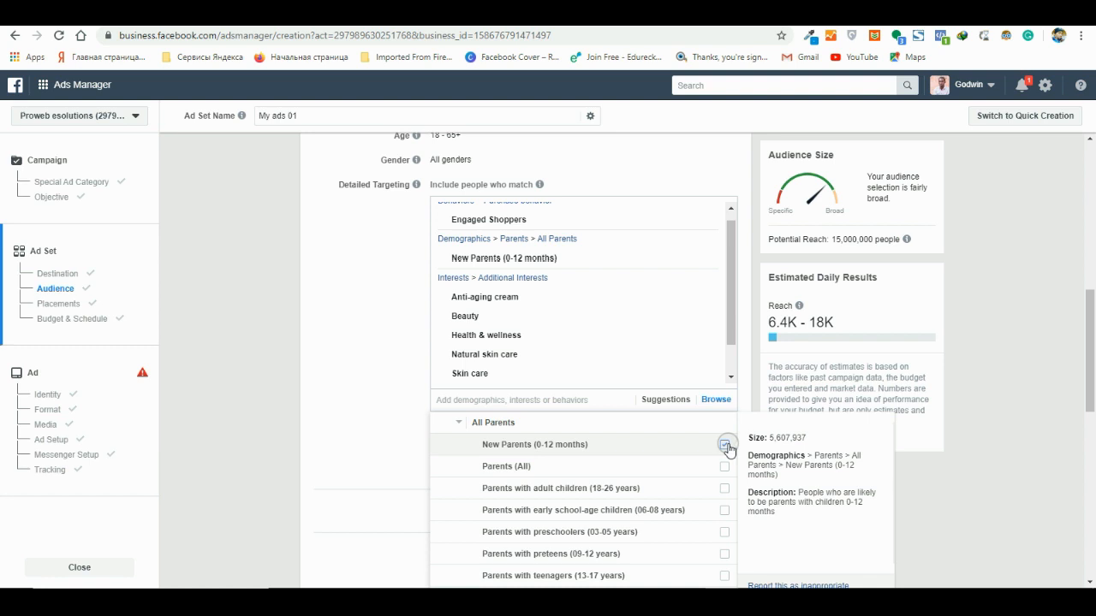
pyautogui.click(461, 425)
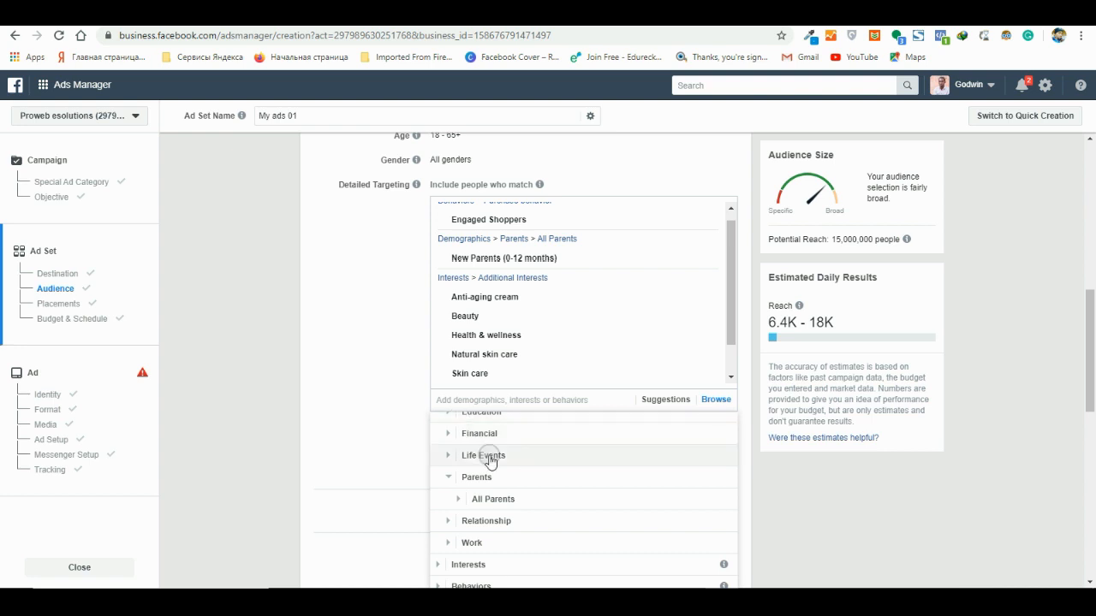
# - Add the relationship status Engaged from the Relationship demographics to the detailed targeting and close the category list
pyautogui.click(448, 520)
pyautogui.click(470, 522)
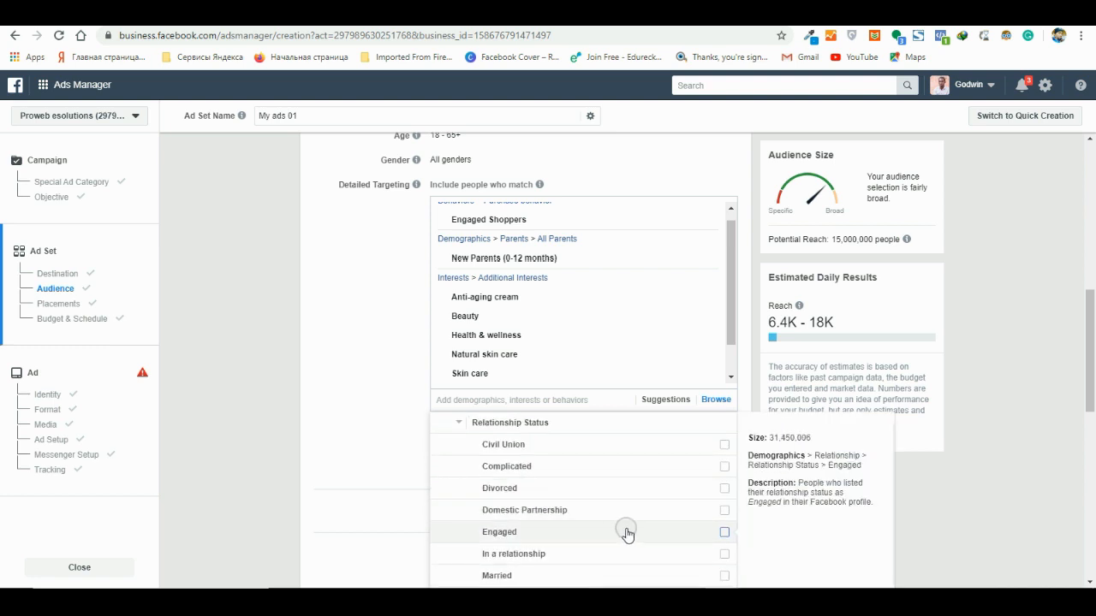
pyautogui.click(725, 535)
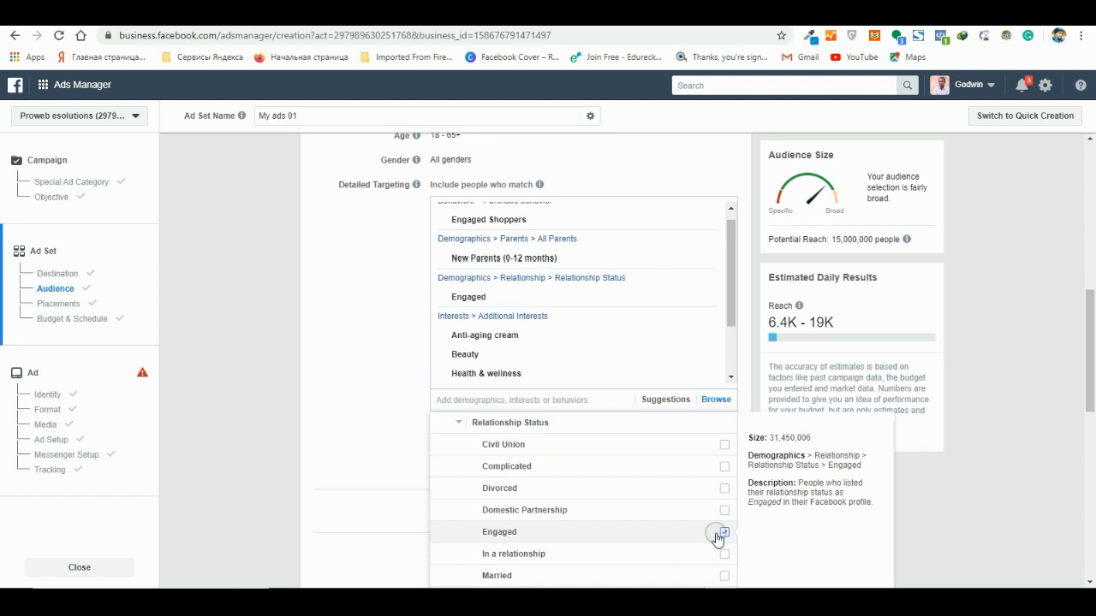
pyautogui.click(458, 422)
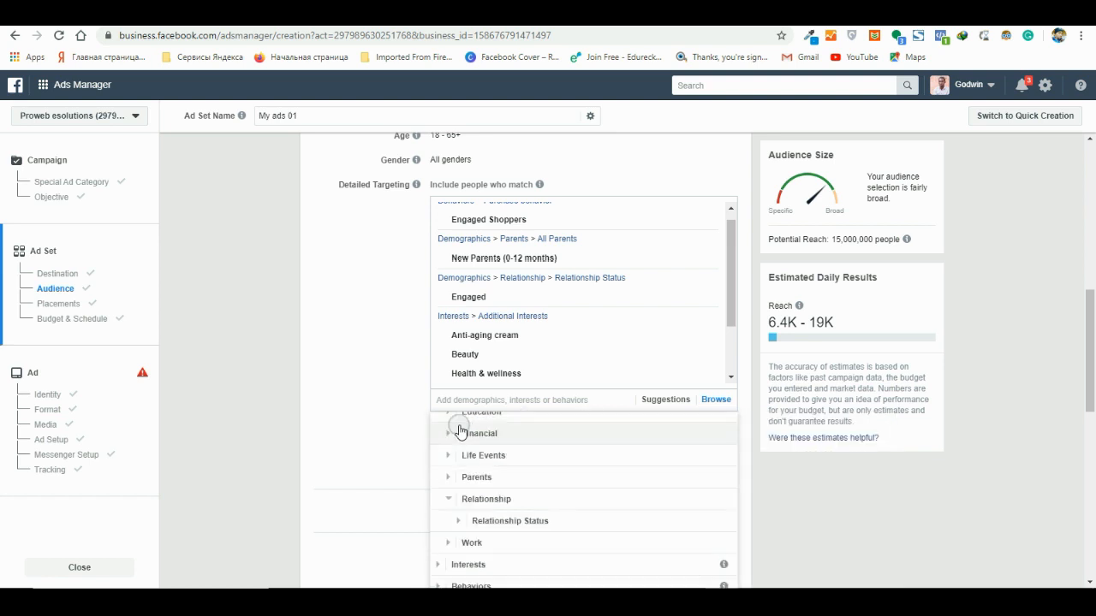
pyautogui.click(613, 446)
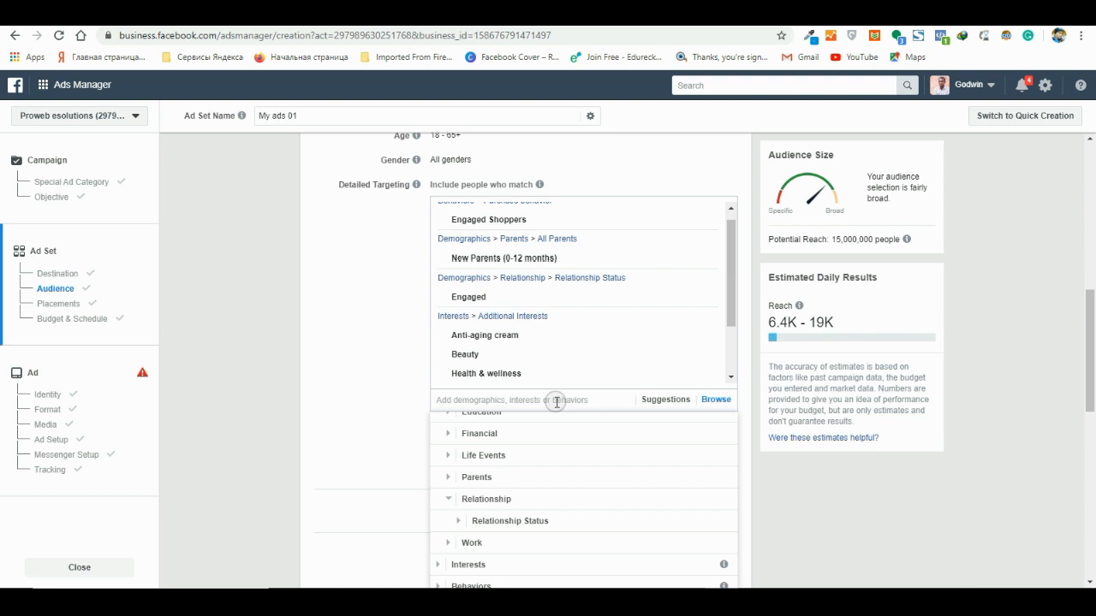
pyautogui.click(394, 347)
# - Remove the New Parents (0-12 months) and Engaged demographics from the detailed targeting
pyautogui.scroll(1, 619, 365)
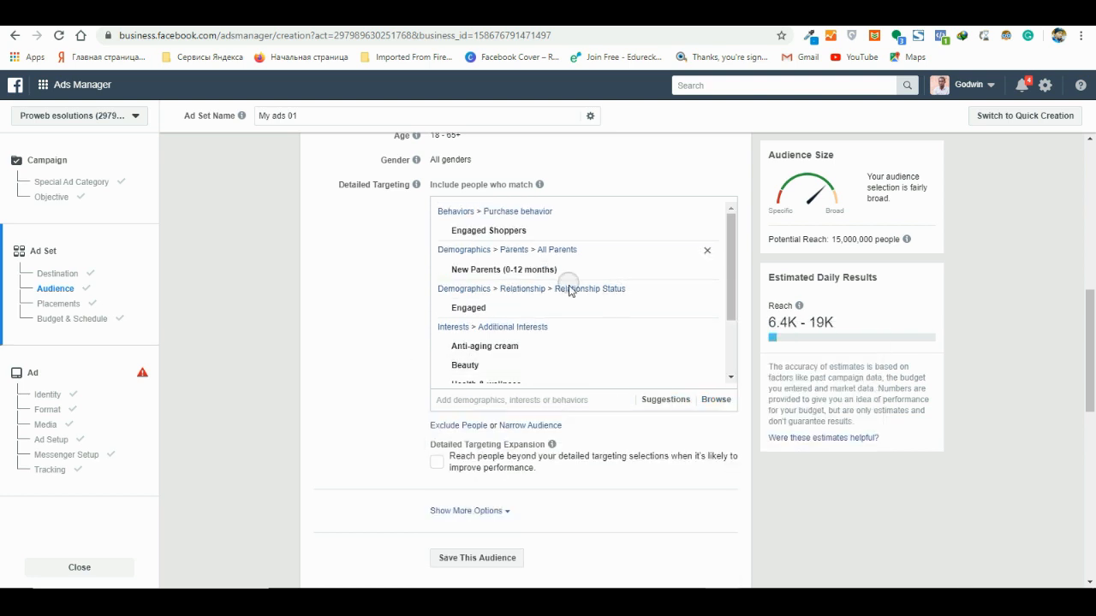
pyautogui.scroll(3, 568, 286)
pyautogui.moveTo(626, 409)
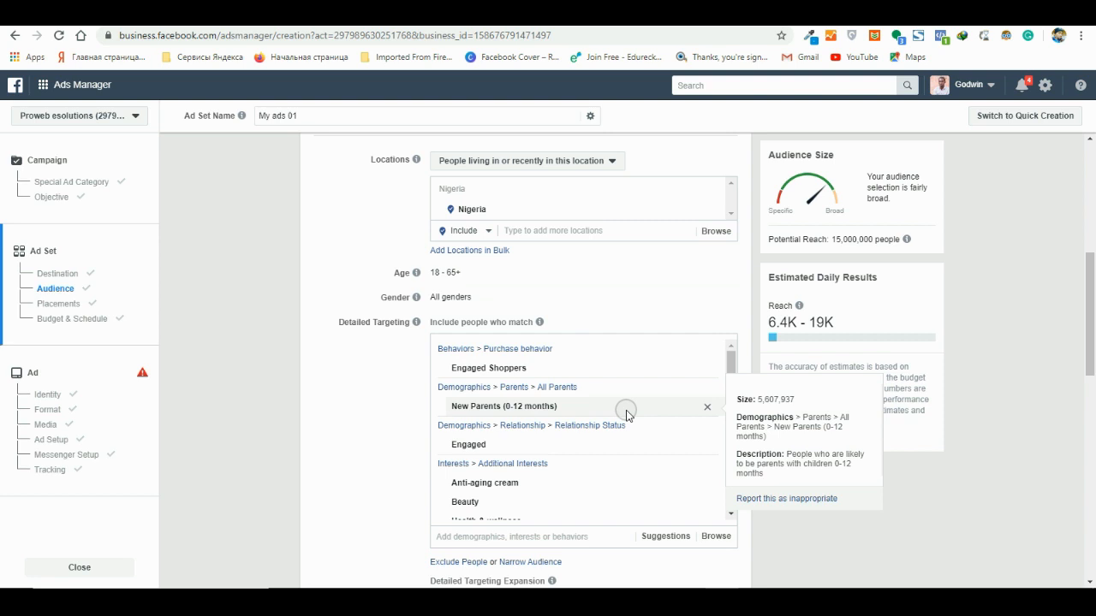
pyautogui.click(706, 407)
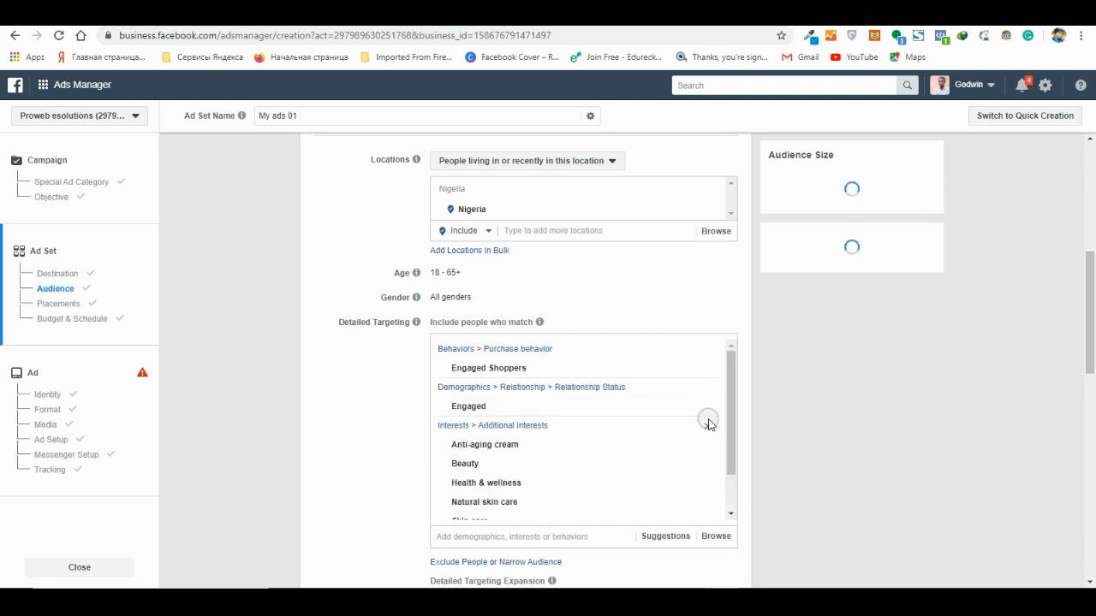
pyautogui.moveTo(536, 398)
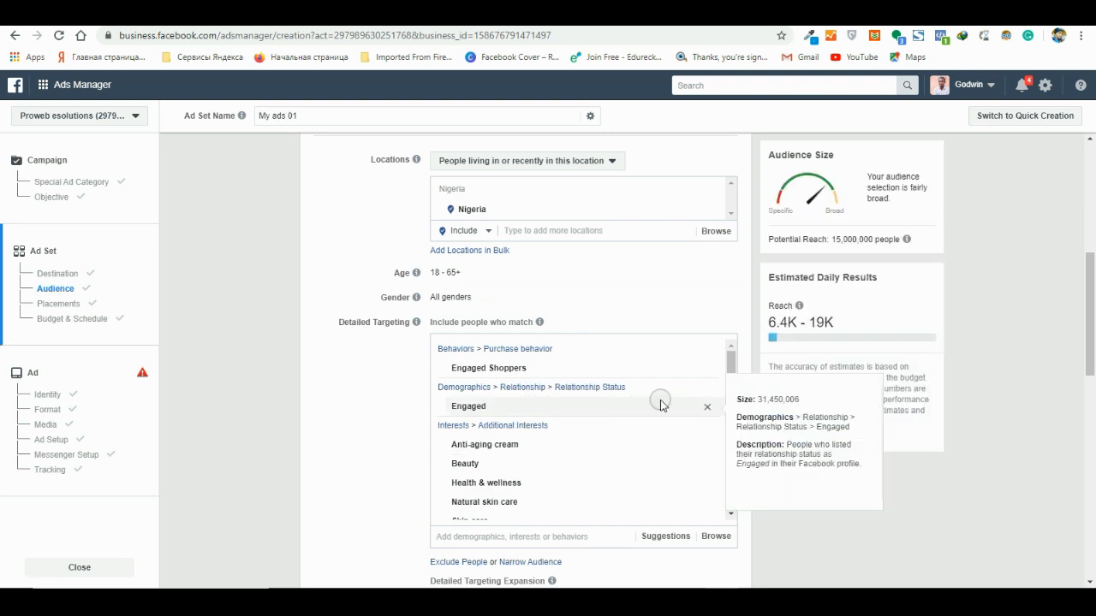
pyautogui.click(708, 407)
# - Review the behaviors and interests included in the detailed targeting, checking their descriptions and audience sizes
pyautogui.moveTo(591, 428)
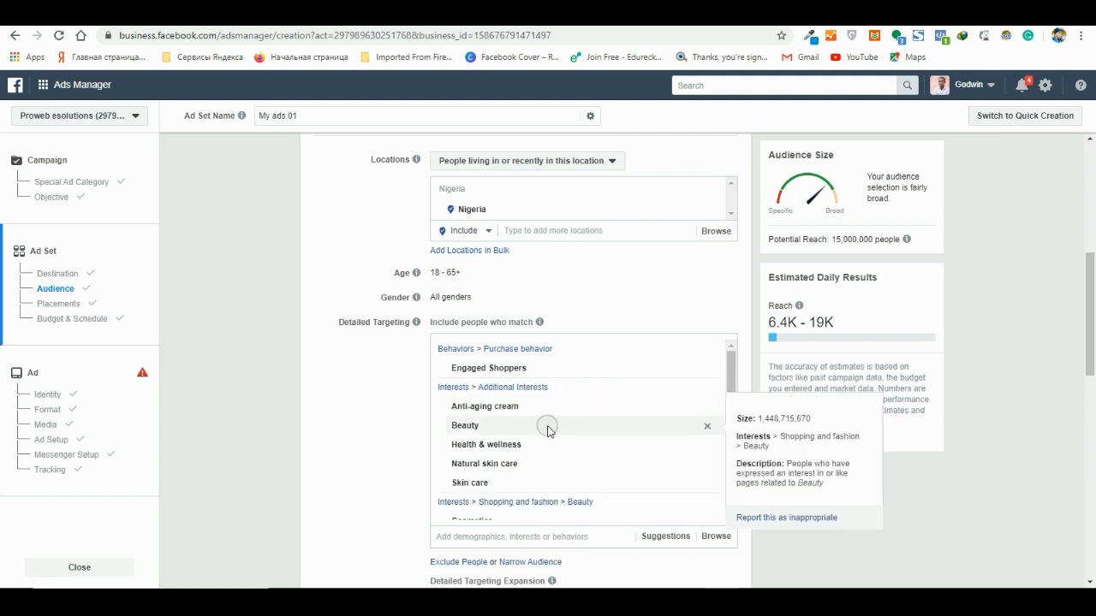
pyautogui.moveTo(533, 413)
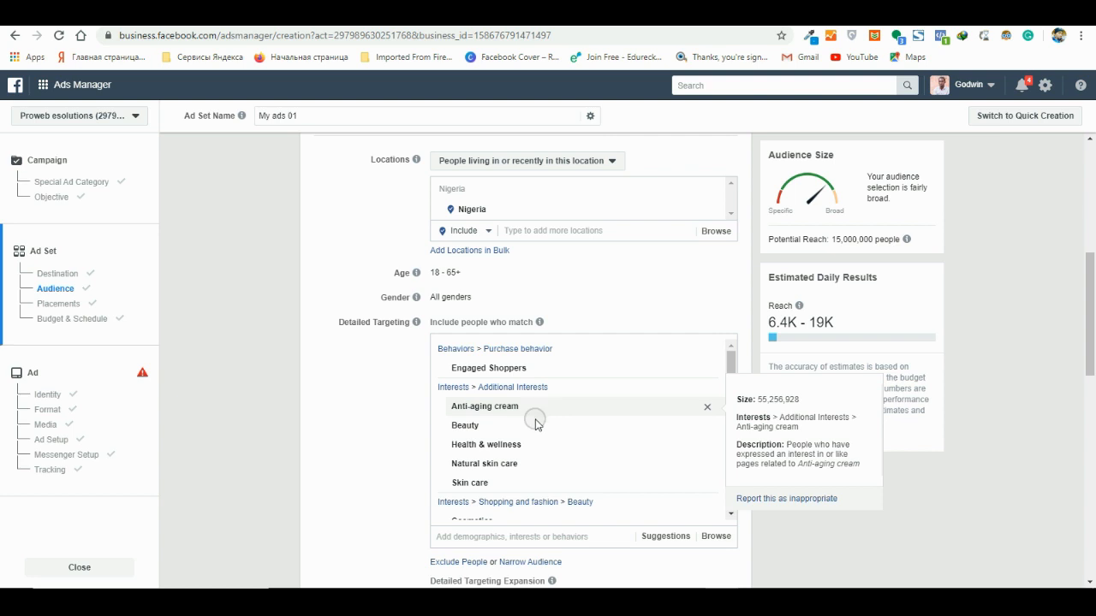
pyautogui.moveTo(473, 471)
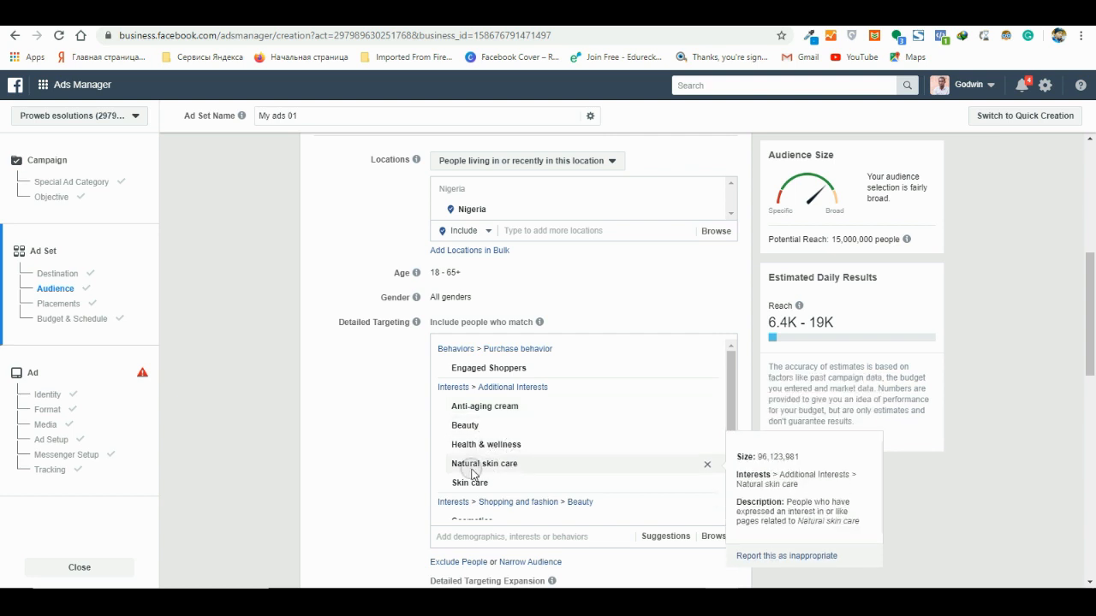
pyautogui.scroll(-1, 495, 481)
pyautogui.moveTo(499, 484)
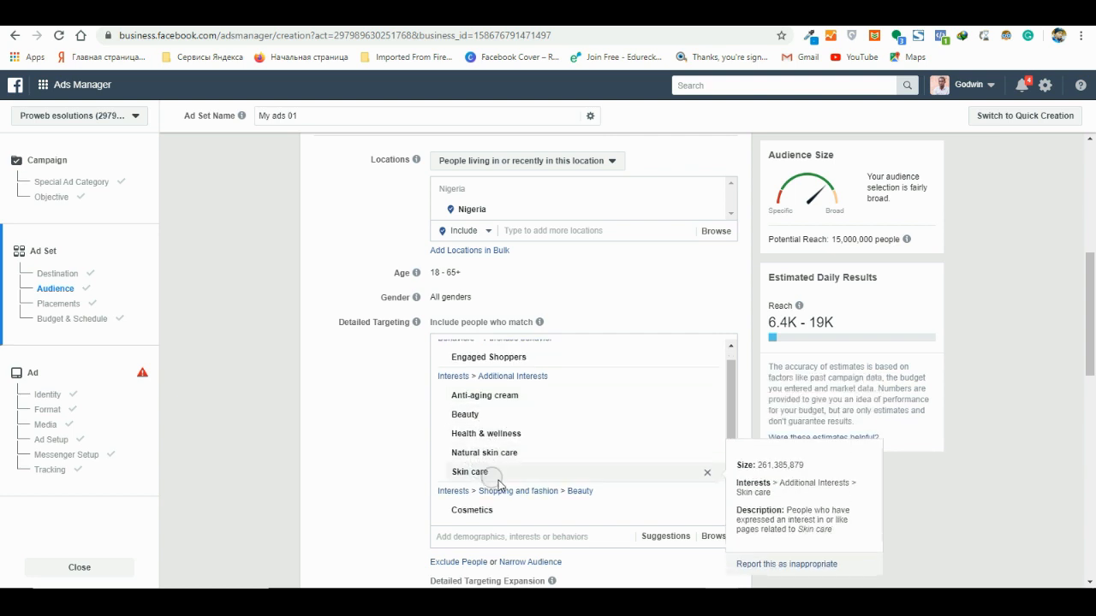
pyautogui.scroll(-2, 505, 488)
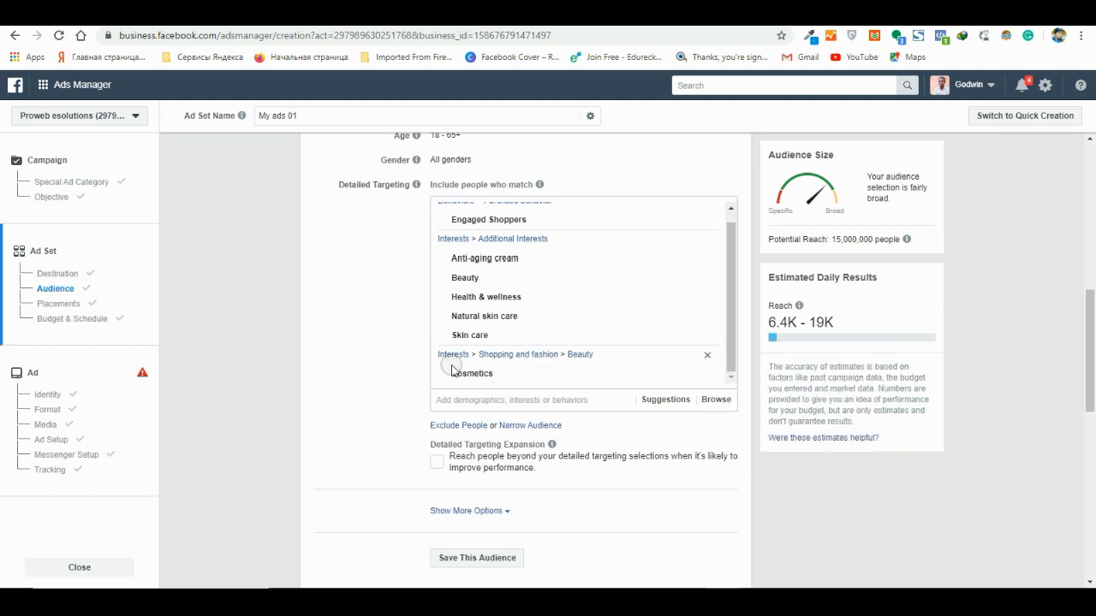
pyautogui.scroll(3, 548, 366)
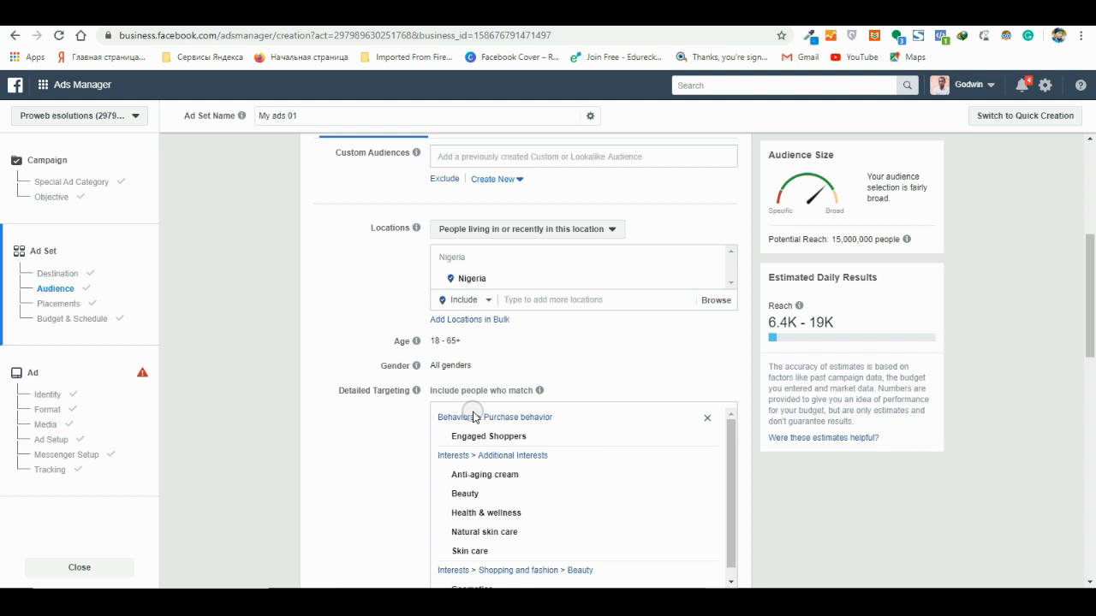
pyautogui.scroll(-2, 786, 374)
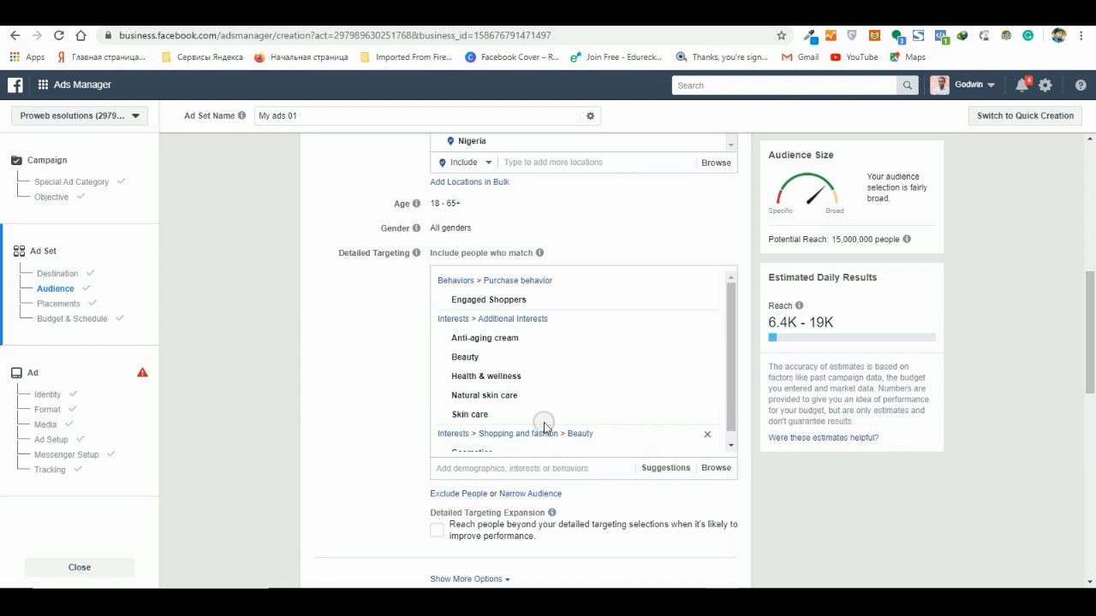
pyautogui.moveTo(480, 364)
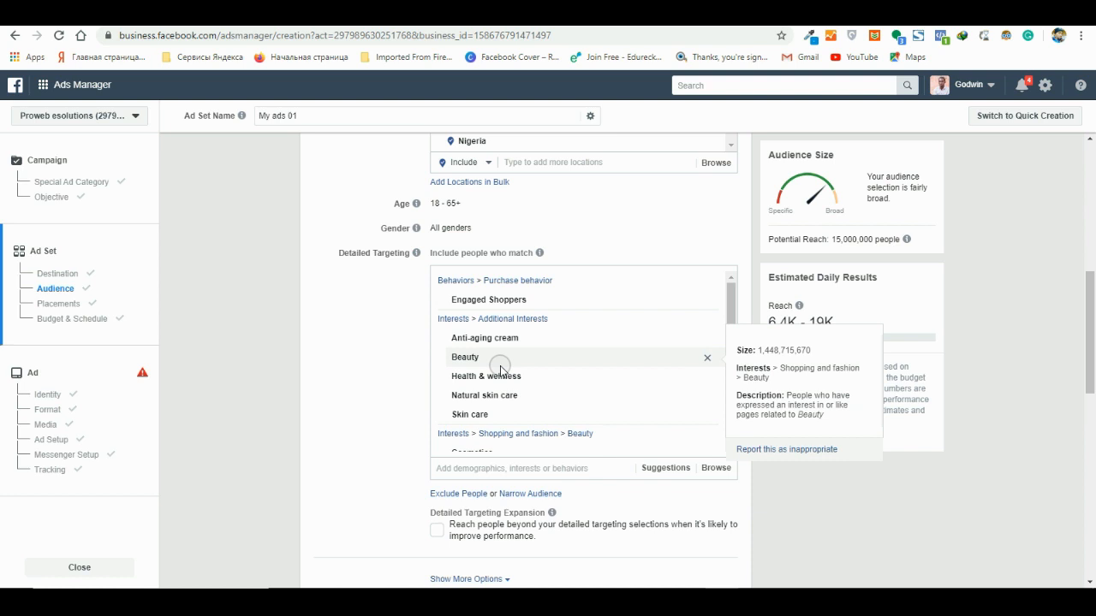
# - Search the targeting options for "small busines" and add the Small business owners behavior to the detailed targeting
pyautogui.click(504, 468)
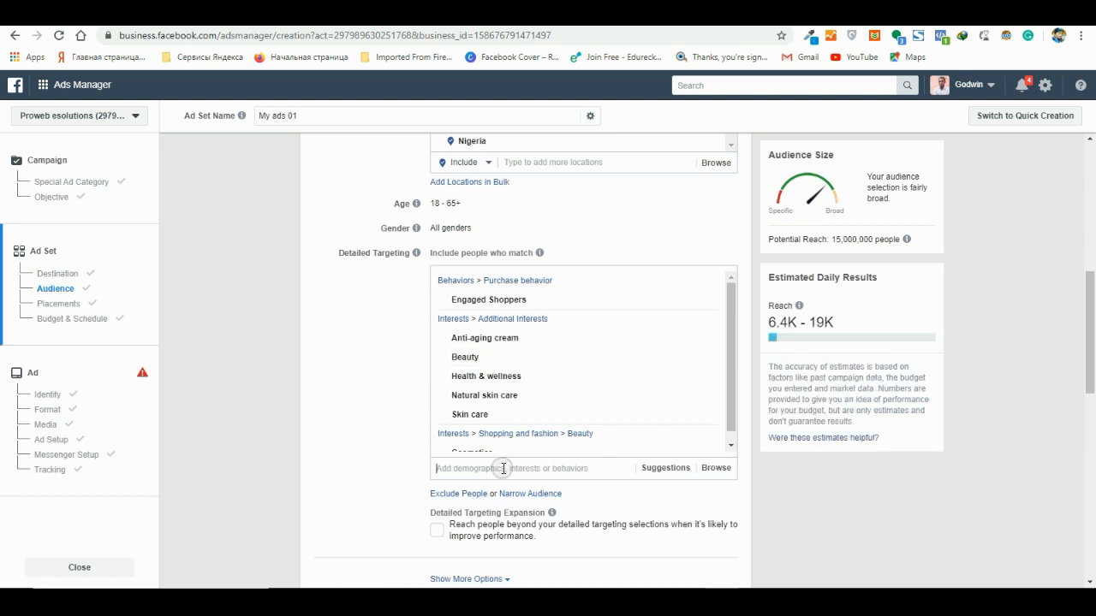
pyautogui.write('bus')
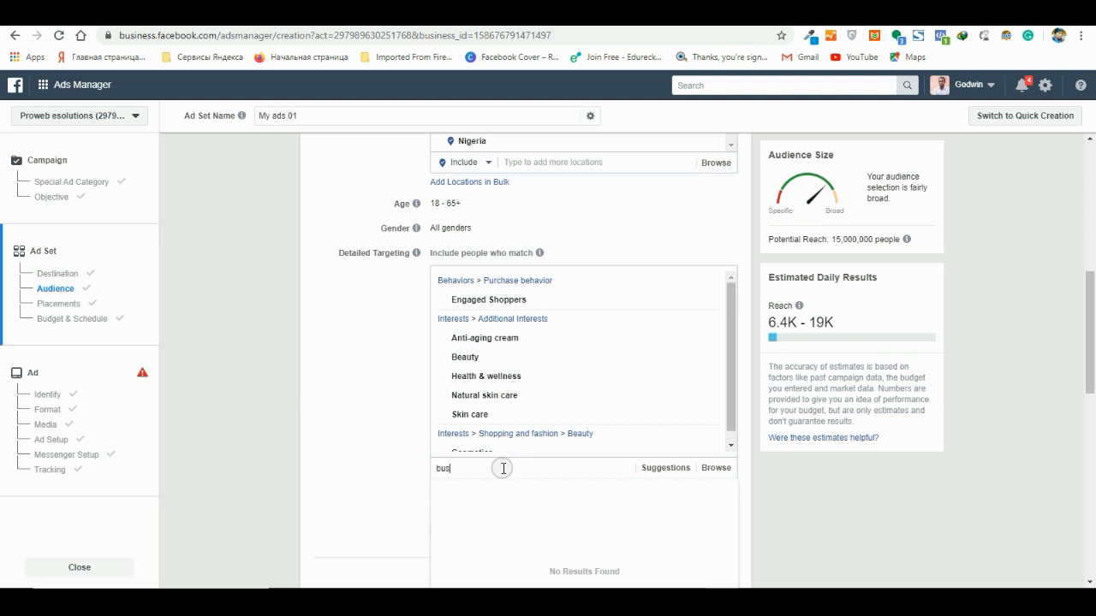
pyautogui.press('BackSpace')
pyautogui.press('BackSpace')
pyautogui.press('BackSpace')
pyautogui.write('sma')
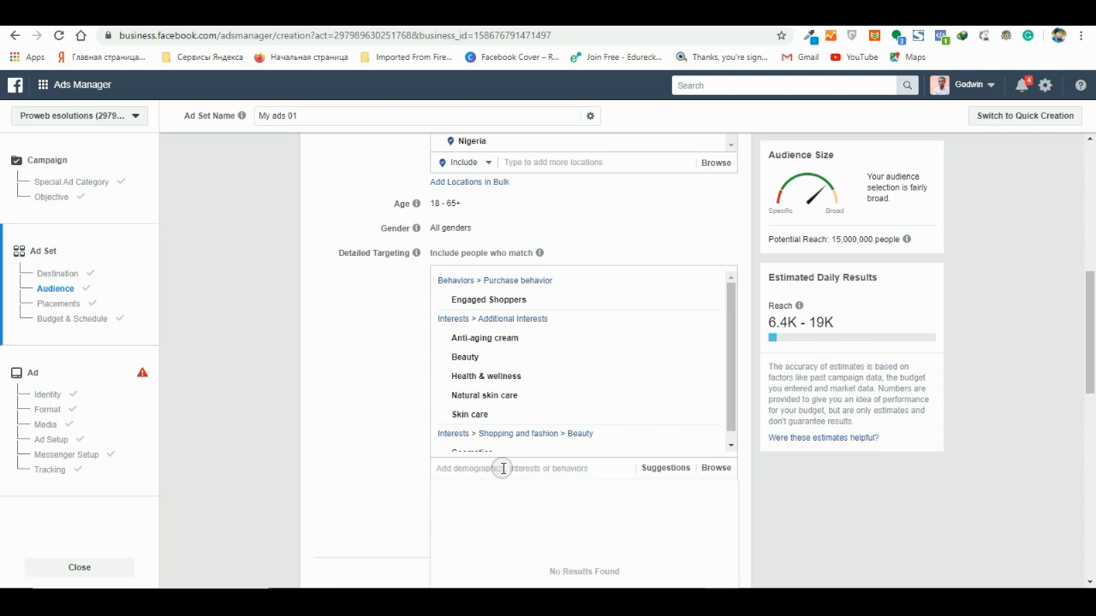
pyautogui.write('ll')
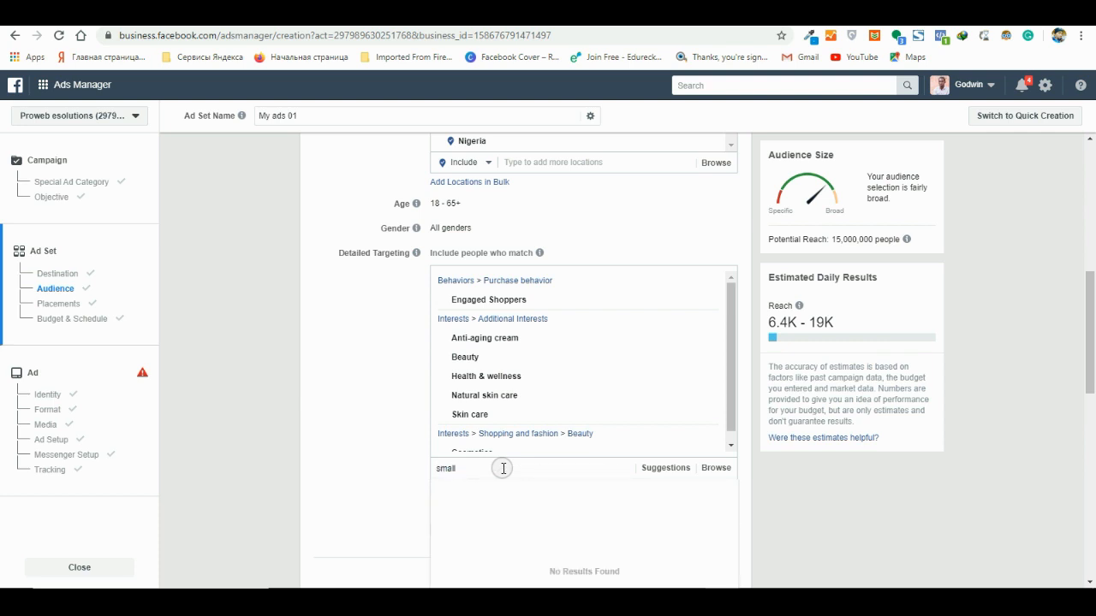
pyautogui.write(' busine')
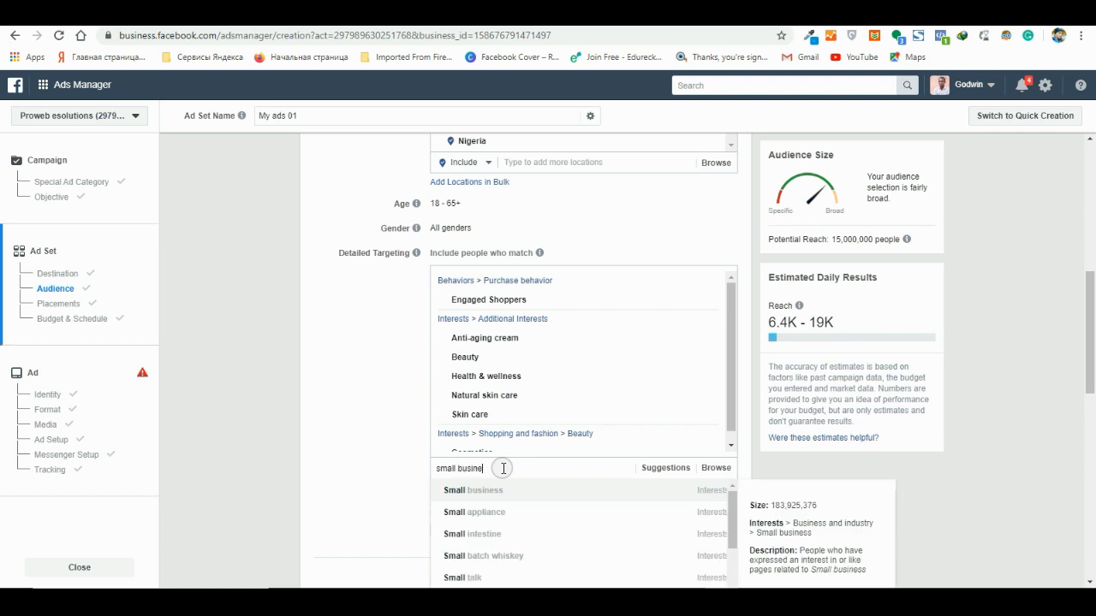
pyautogui.write('s')
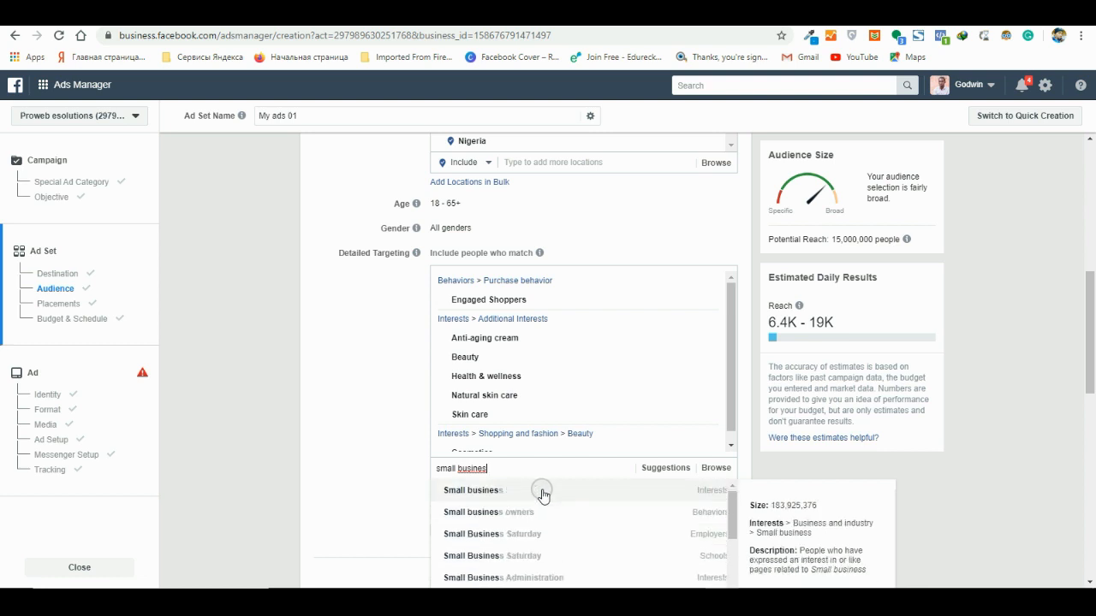
pyautogui.scroll(1, 543, 497)
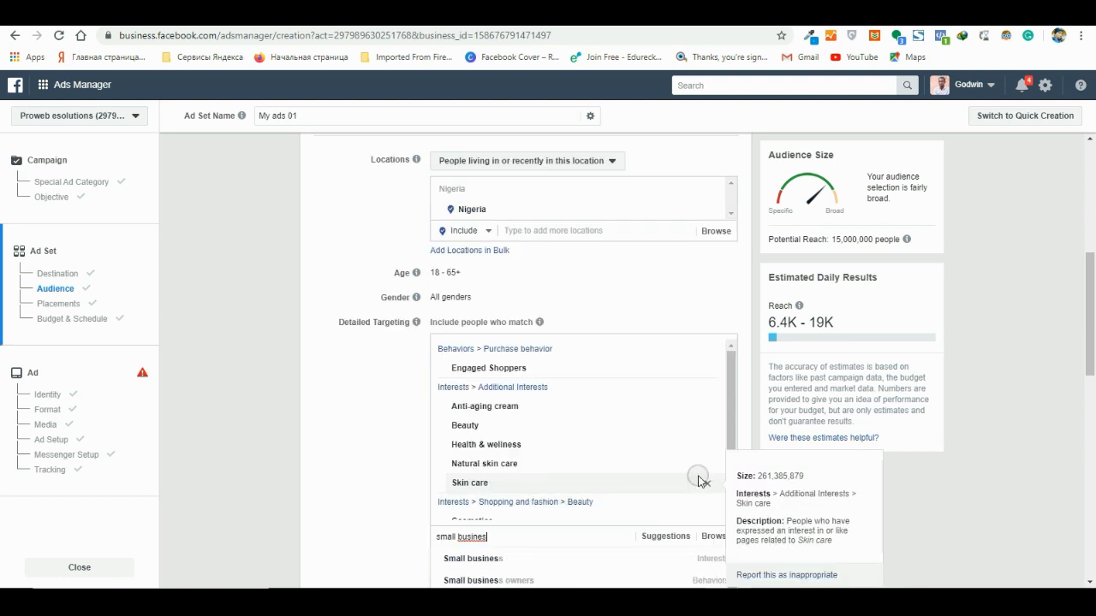
pyautogui.click(538, 582)
# - Search the targeting options for "entrepre" and add the Entrepreneurship interest to the detailed targeting
pyautogui.scroll(-3, 641, 472)
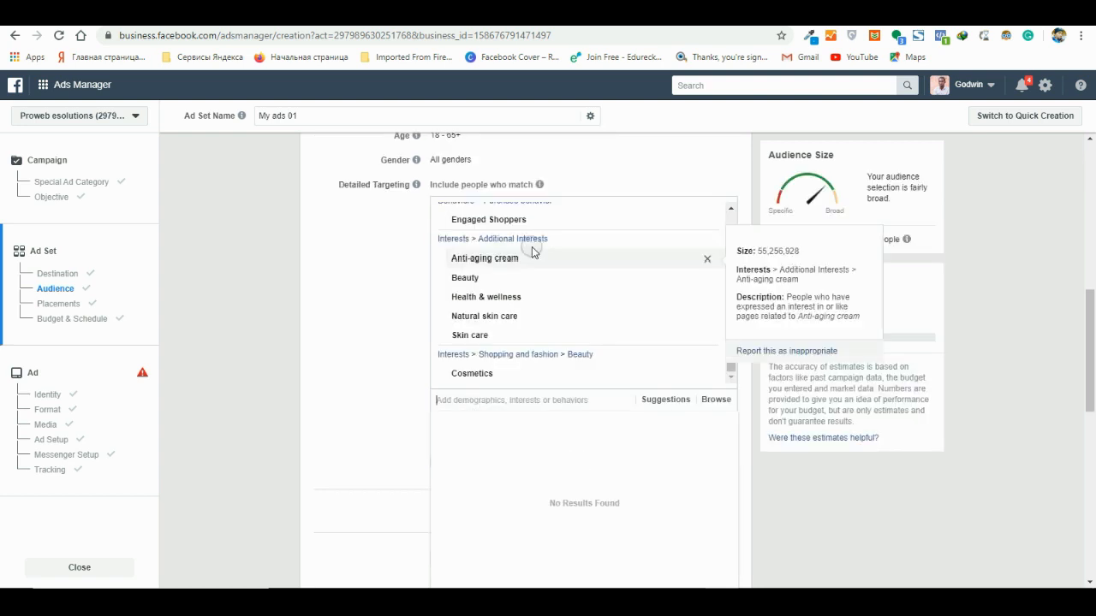
pyautogui.click(510, 397)
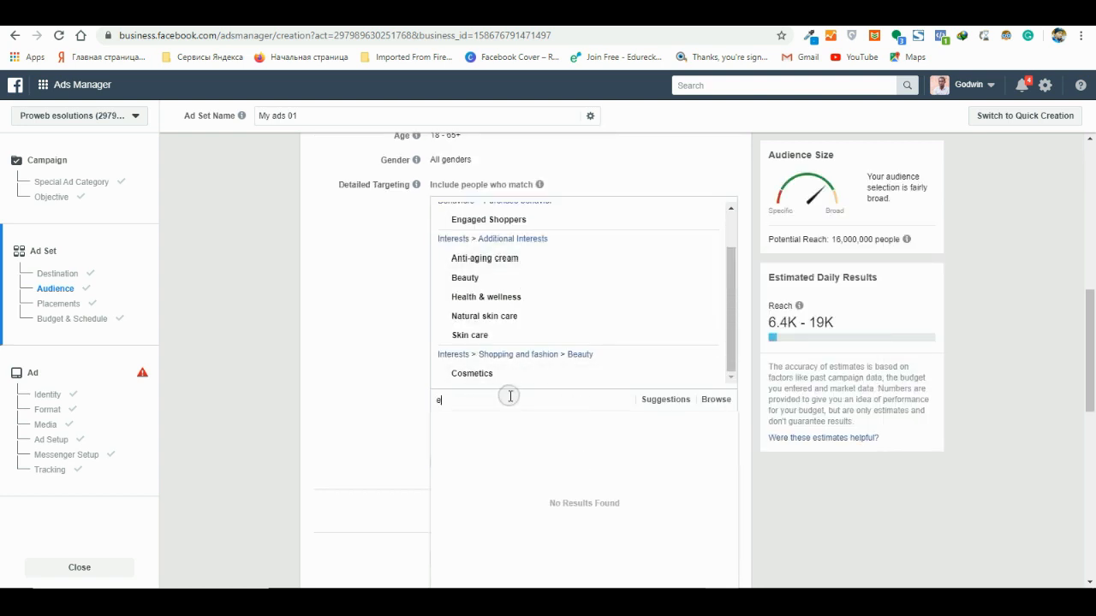
pyautogui.write('ent')
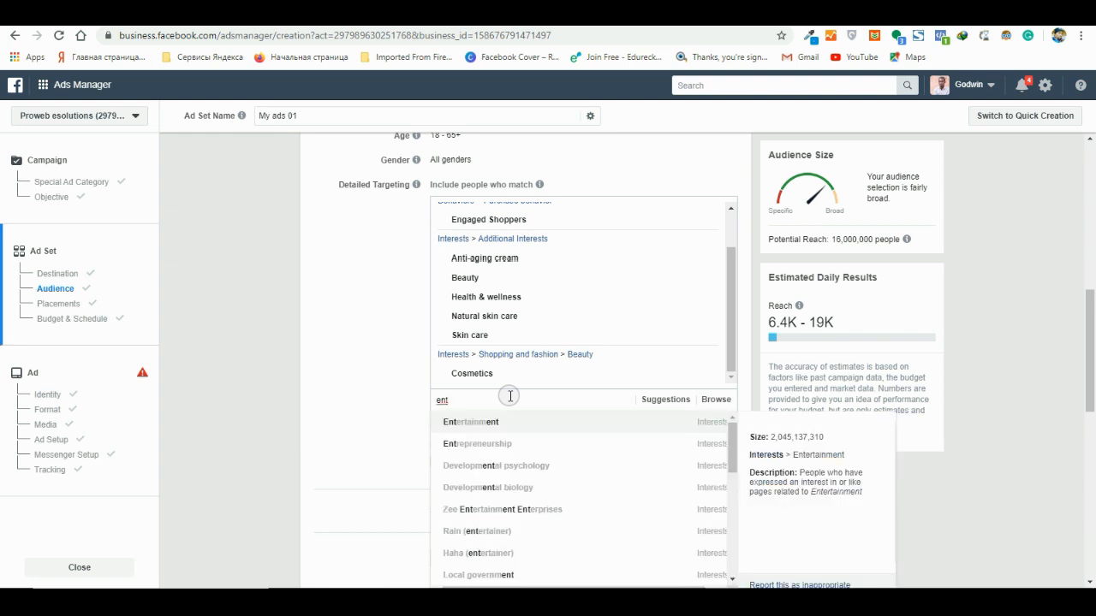
pyautogui.write('re')
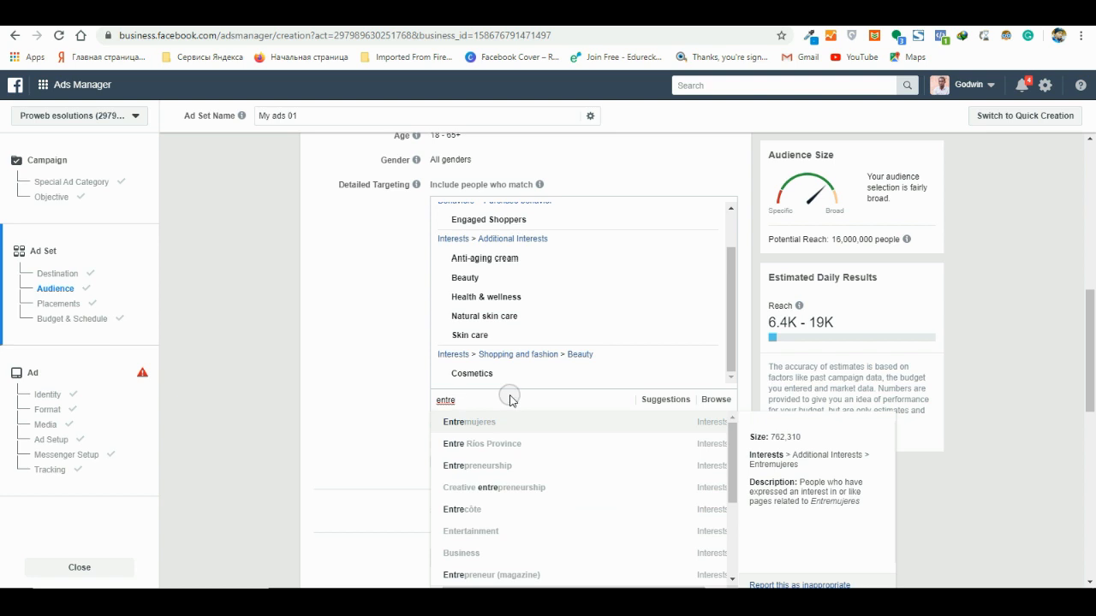
pyautogui.write('pre')
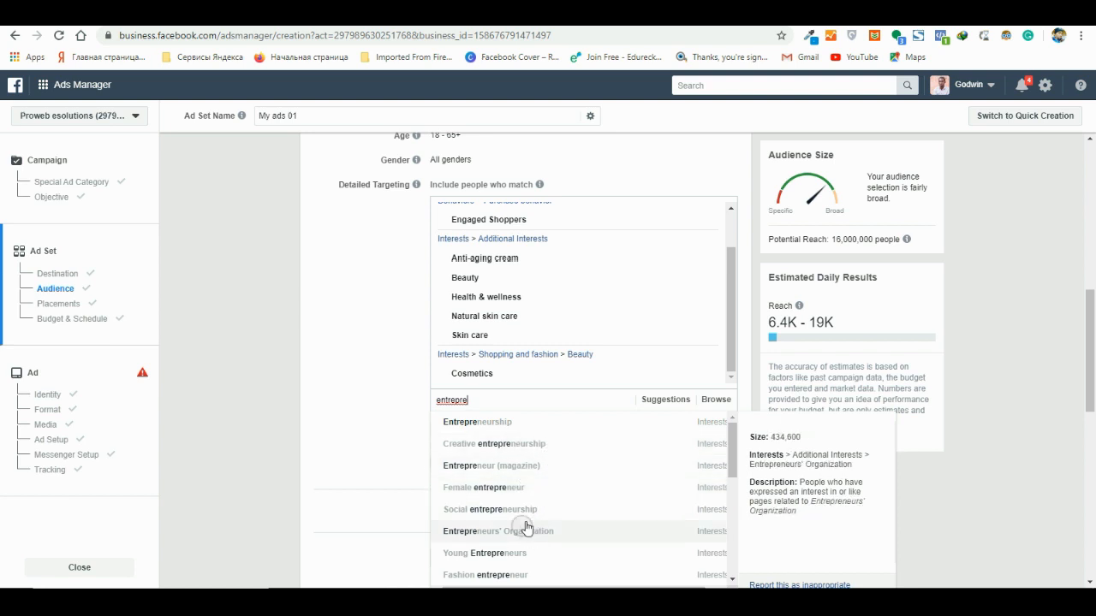
pyautogui.click(509, 422)
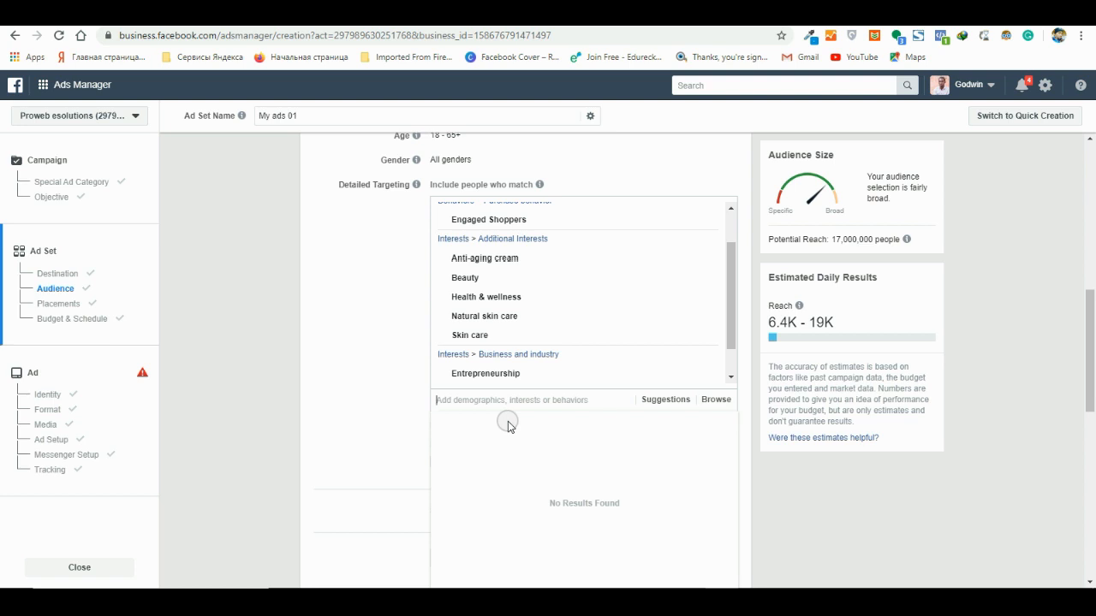
# - Close the suggestion list and open the criteria for excluding people from the detailed targeting
pyautogui.moveTo(523, 373)
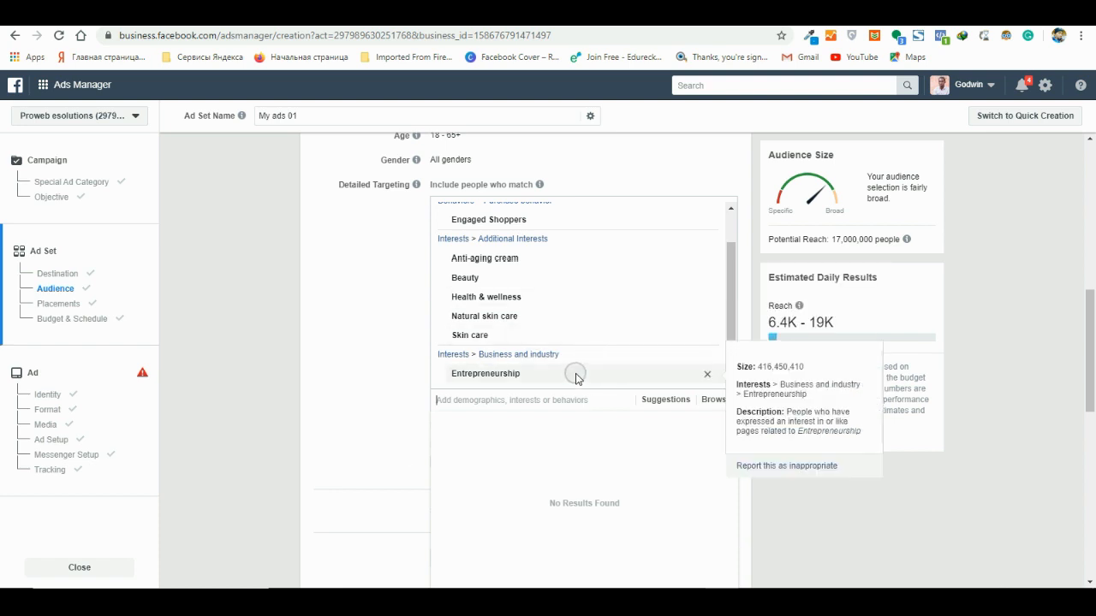
pyautogui.click(362, 379)
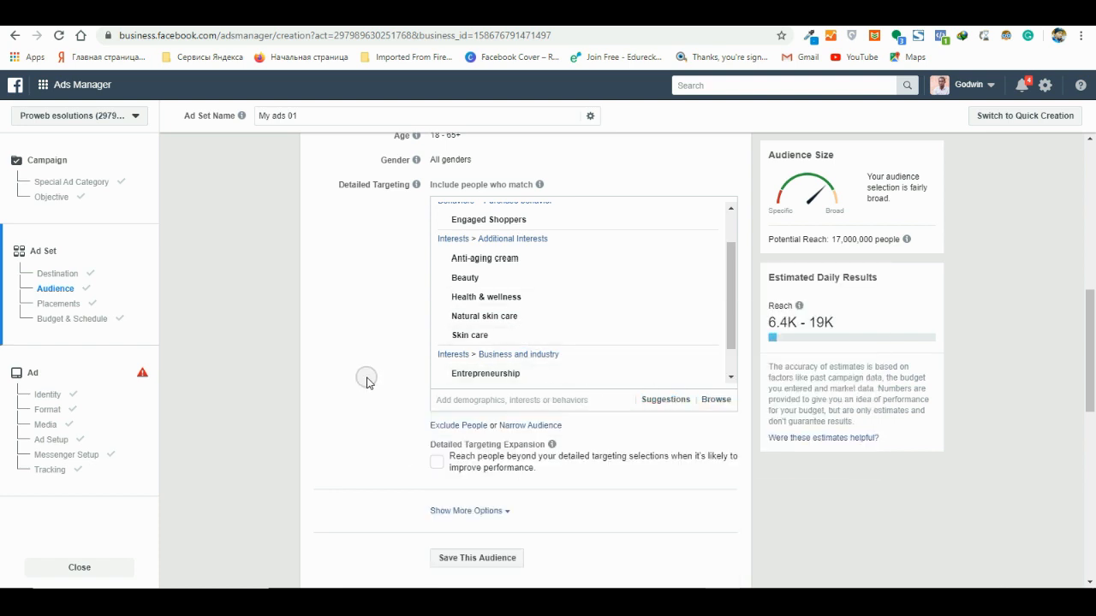
pyautogui.click(450, 427)
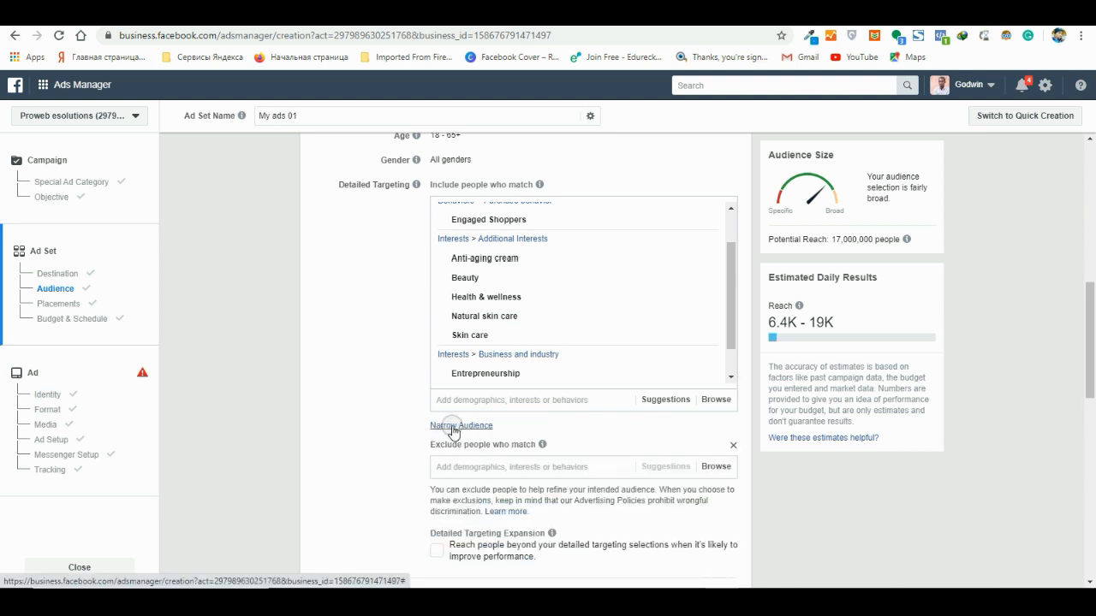
# - Search the included targeting for "network mar", add the Multi-level marketing interest and remove it again
pyautogui.click(532, 397)
pyautogui.write('ne')
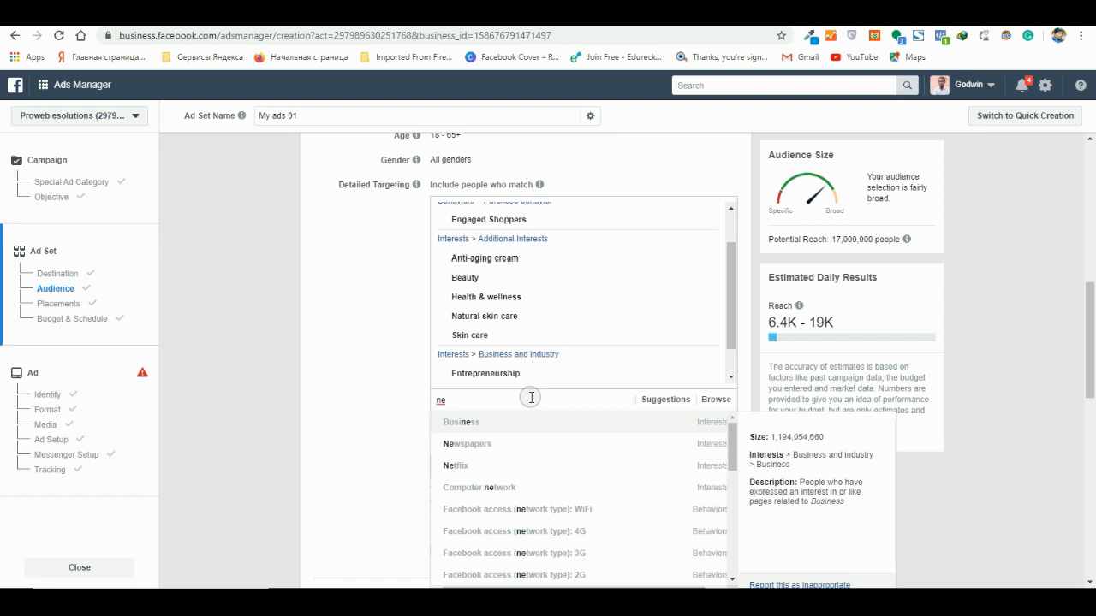
pyautogui.write('twork mar')
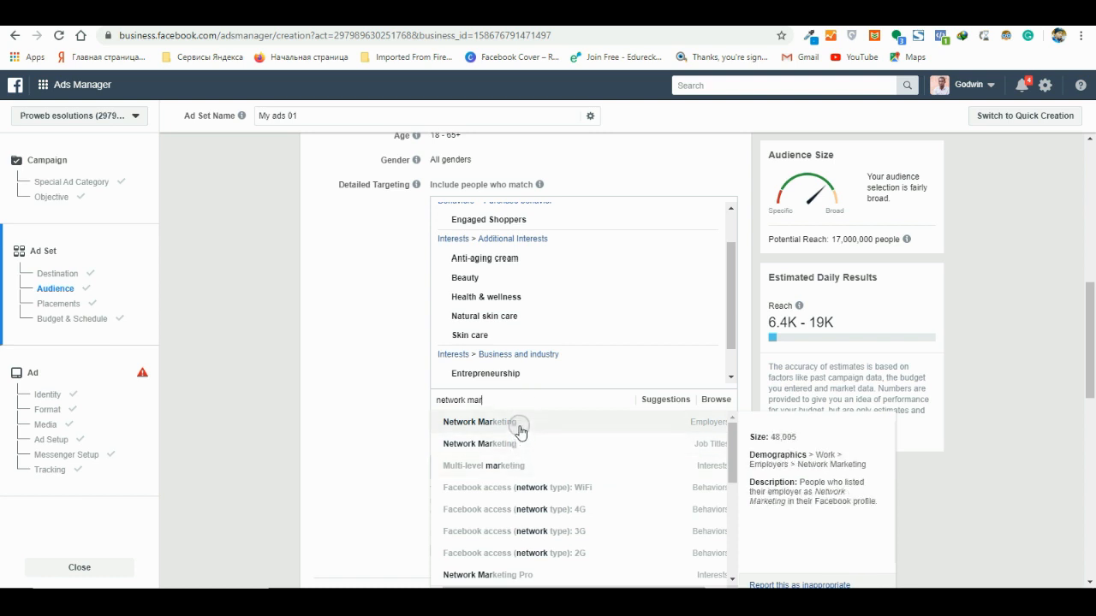
pyautogui.click(523, 473)
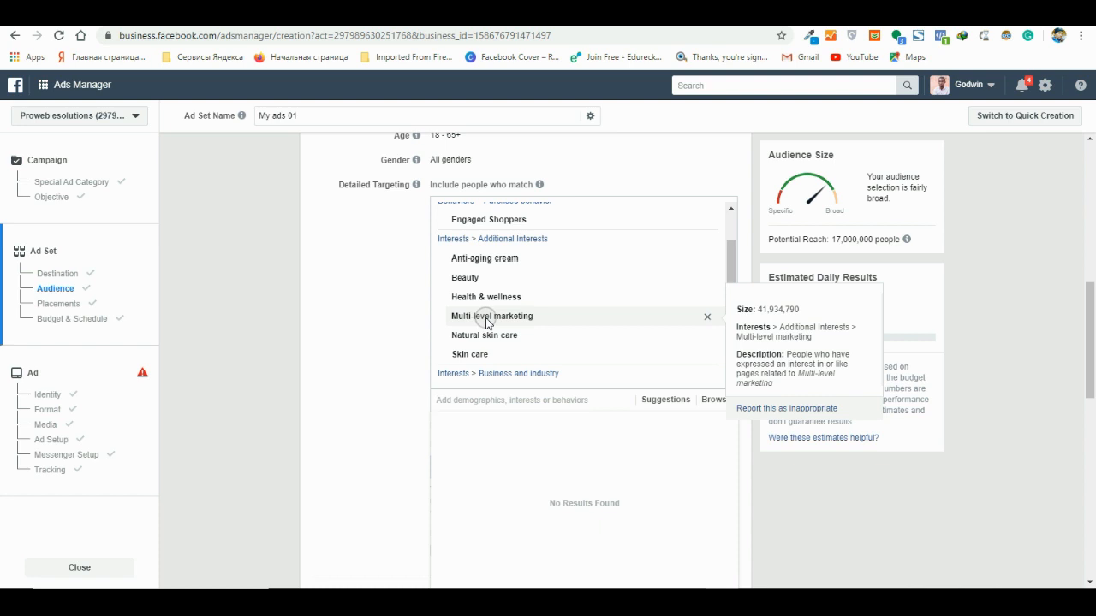
pyautogui.click(708, 319)
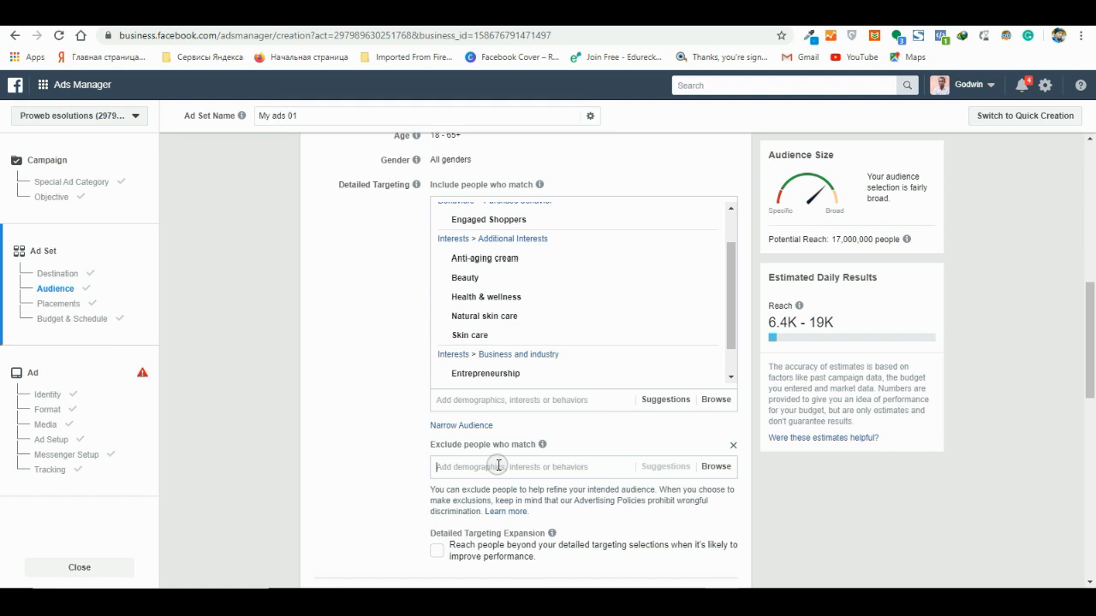
# - Search the exclusion criteria for "multi lev" and exclude people interested in Multi-level marketing
pyautogui.write('mul')
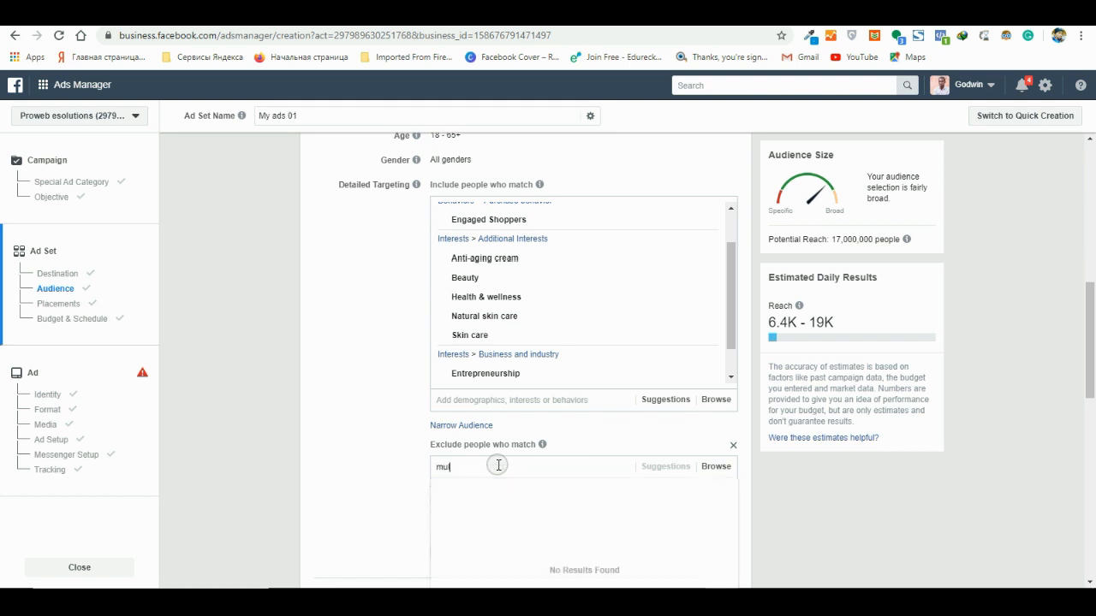
pyautogui.write('ti')
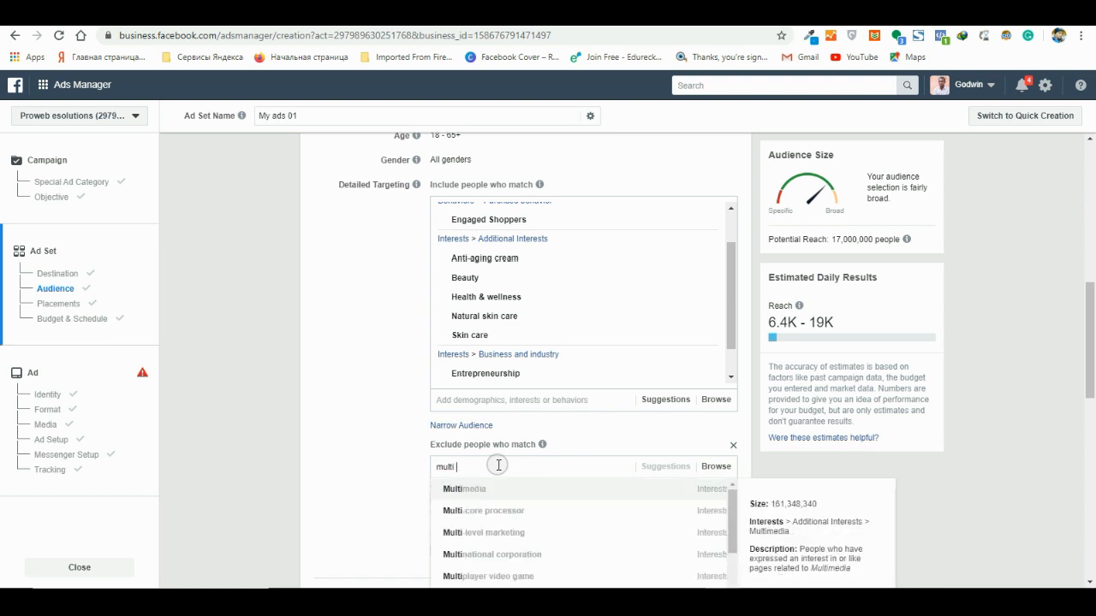
pyautogui.write(' lev')
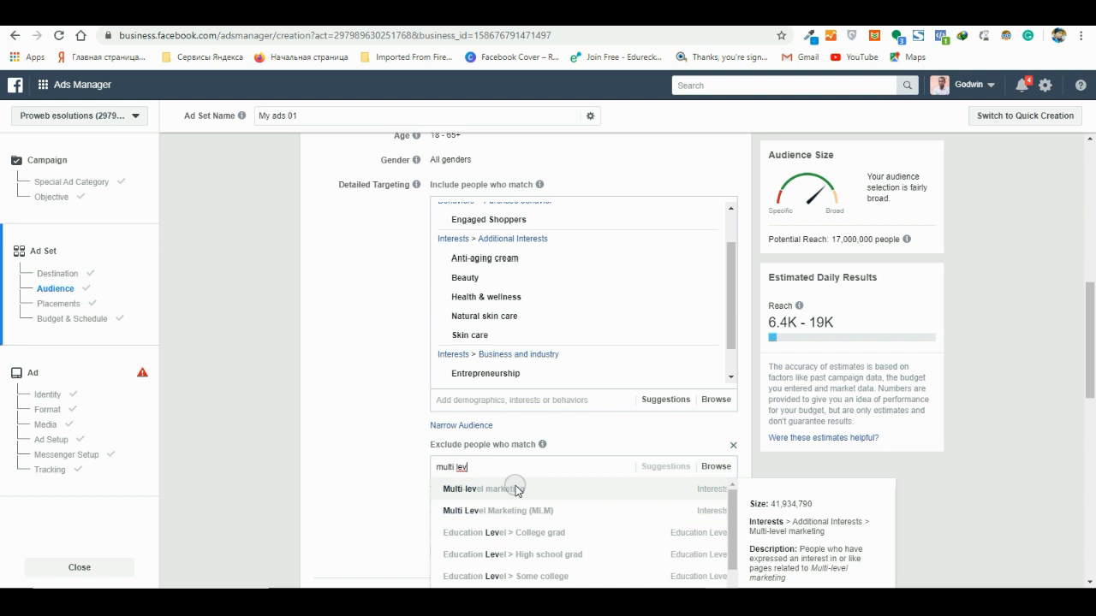
pyautogui.click(480, 489)
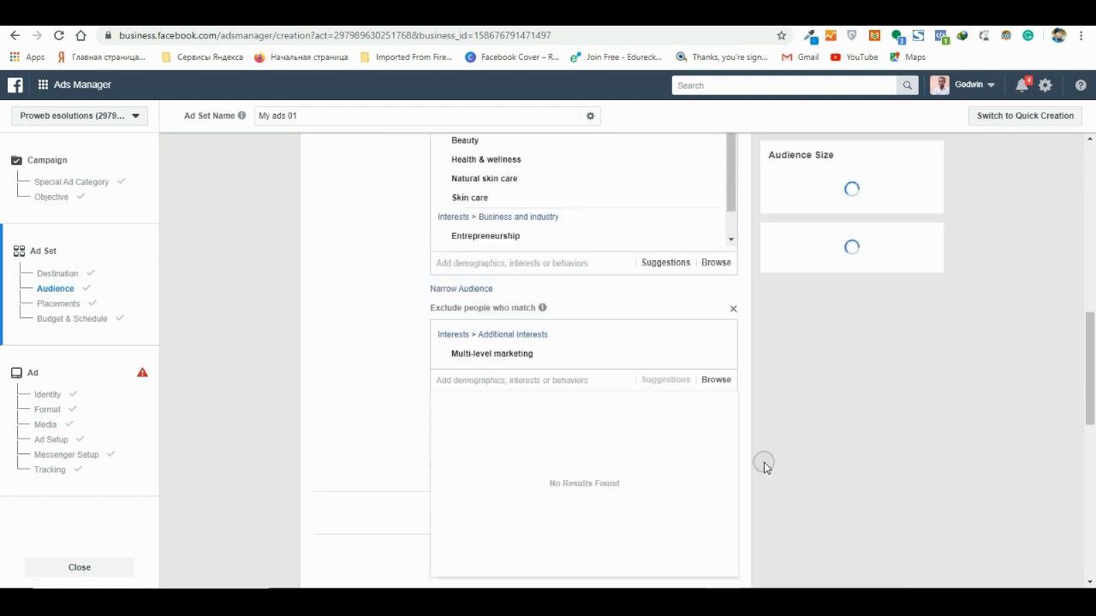
pyautogui.click(749, 346)
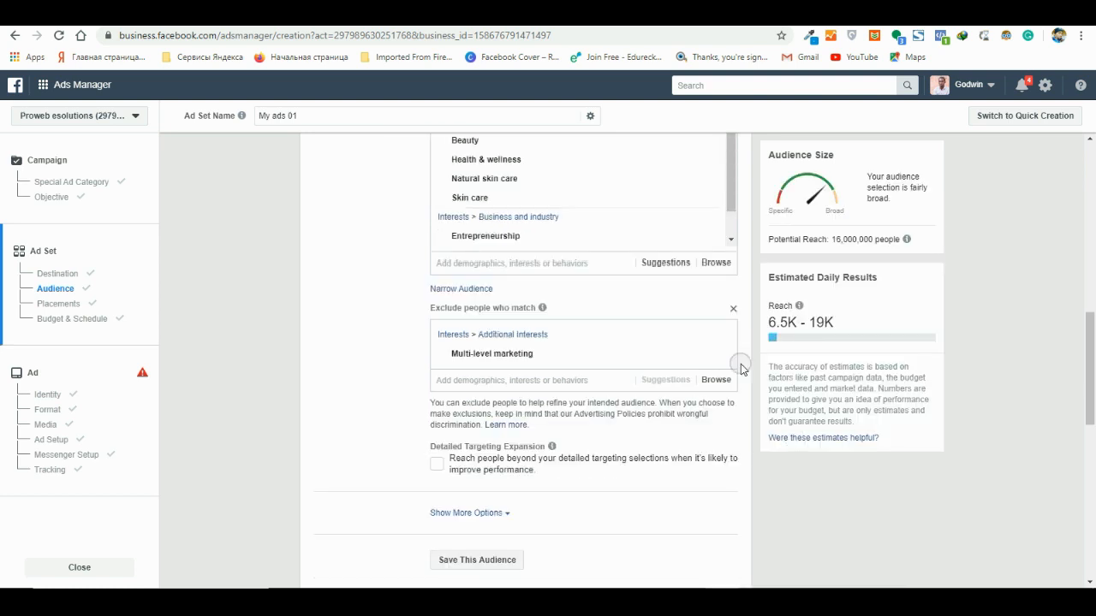
# - Enable Detailed Targeting Expansion to reach people beyond the detailed targeting selections
pyautogui.click(435, 463)
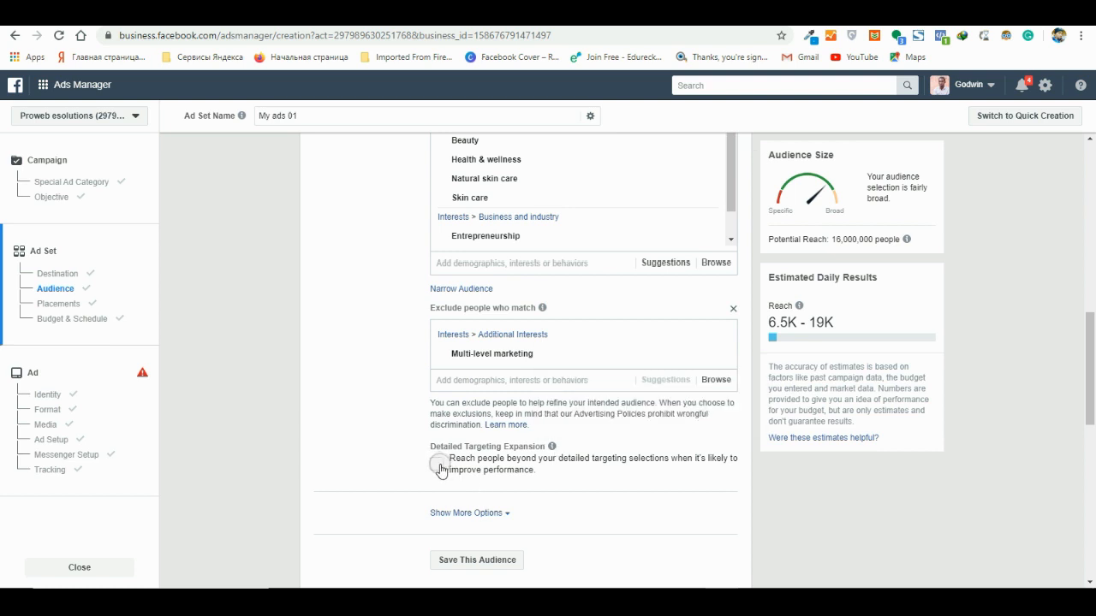
pyautogui.scroll(2, 573, 350)
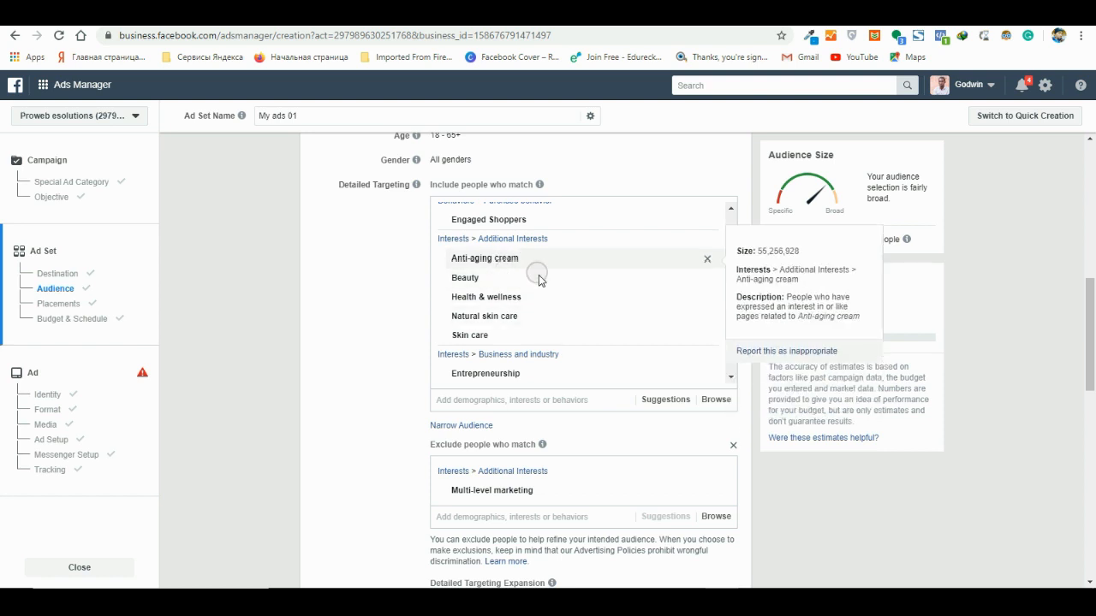
pyautogui.scroll(-2, 667, 441)
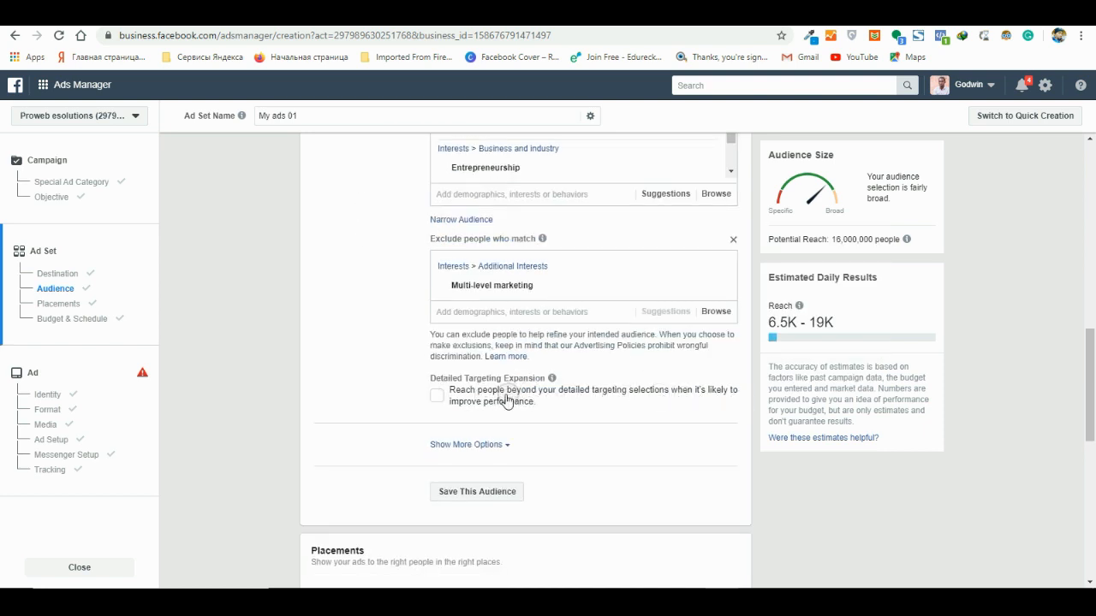
pyautogui.click(437, 395)
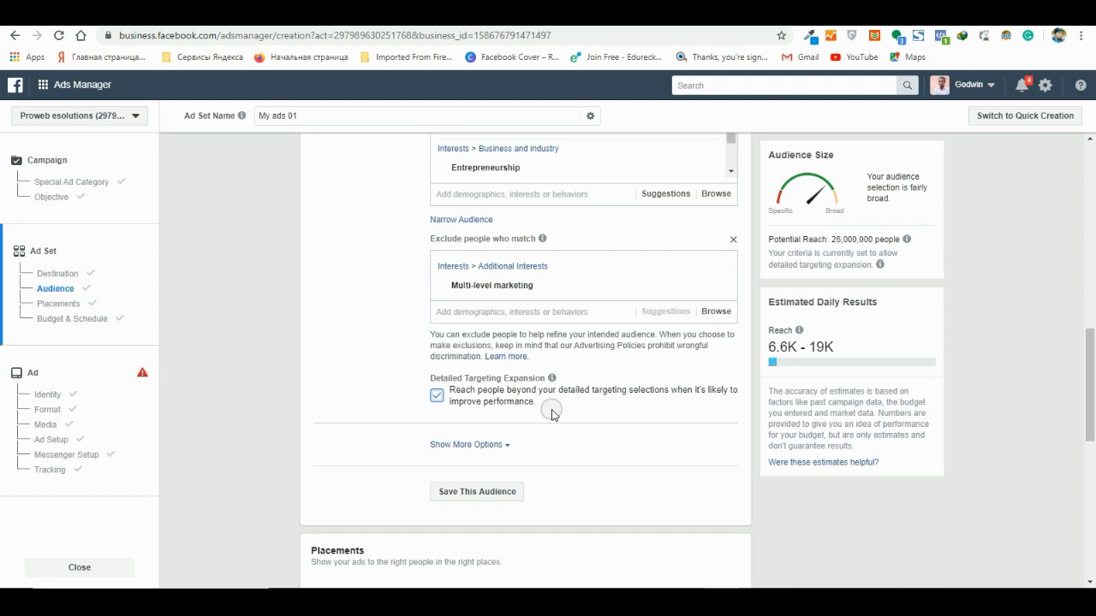
# - Examine the area inclusion and exclusion options for the Nigeria location, leaving its current selection
pyautogui.scroll(1, 623, 403)
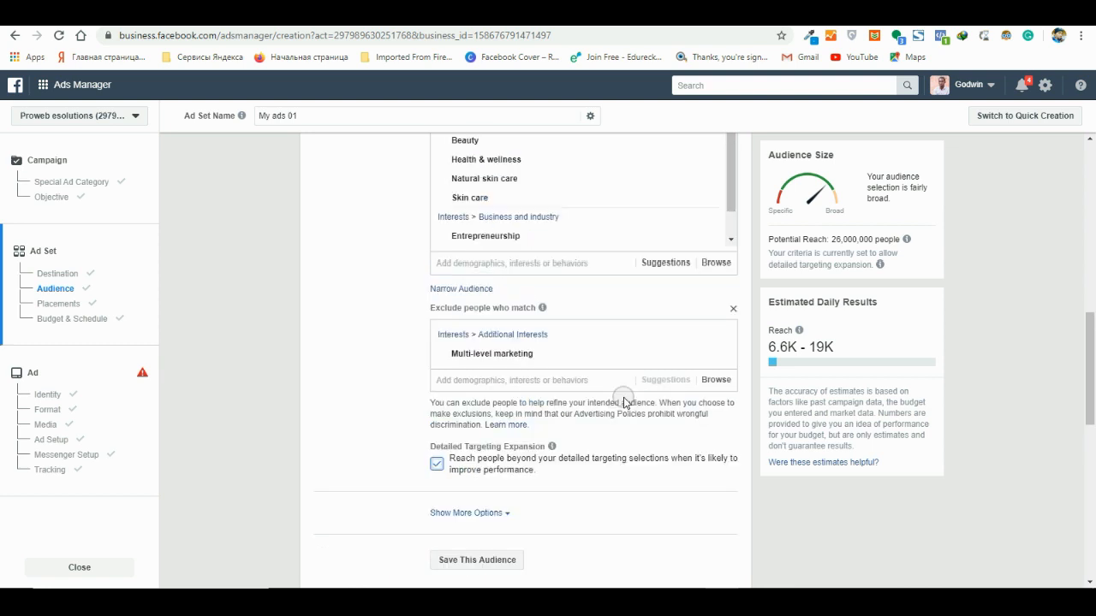
pyautogui.scroll(2, 624, 403)
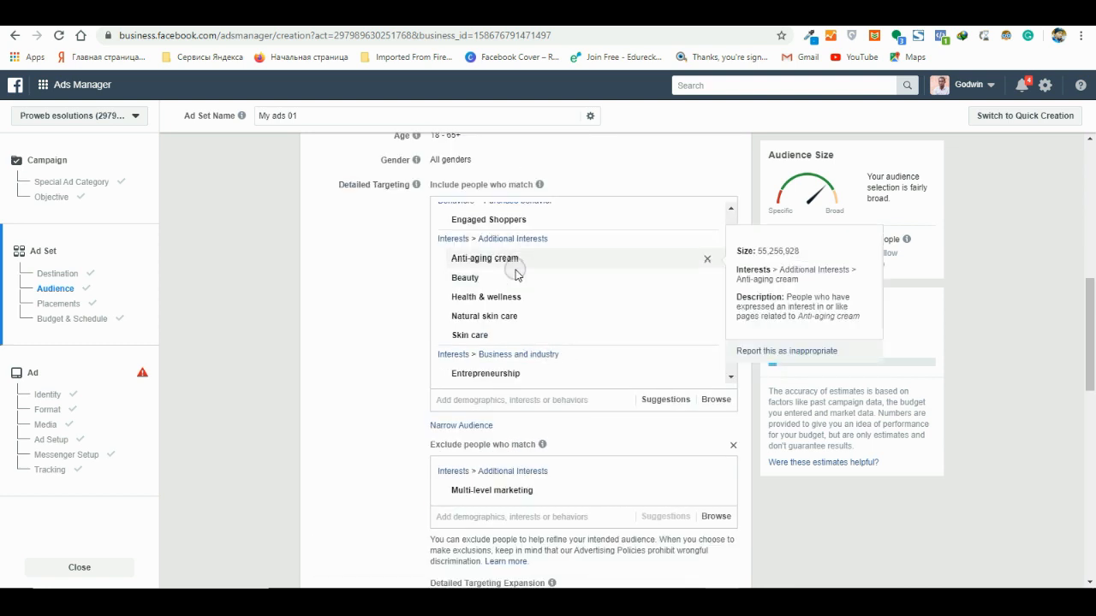
pyautogui.scroll(4, 565, 278)
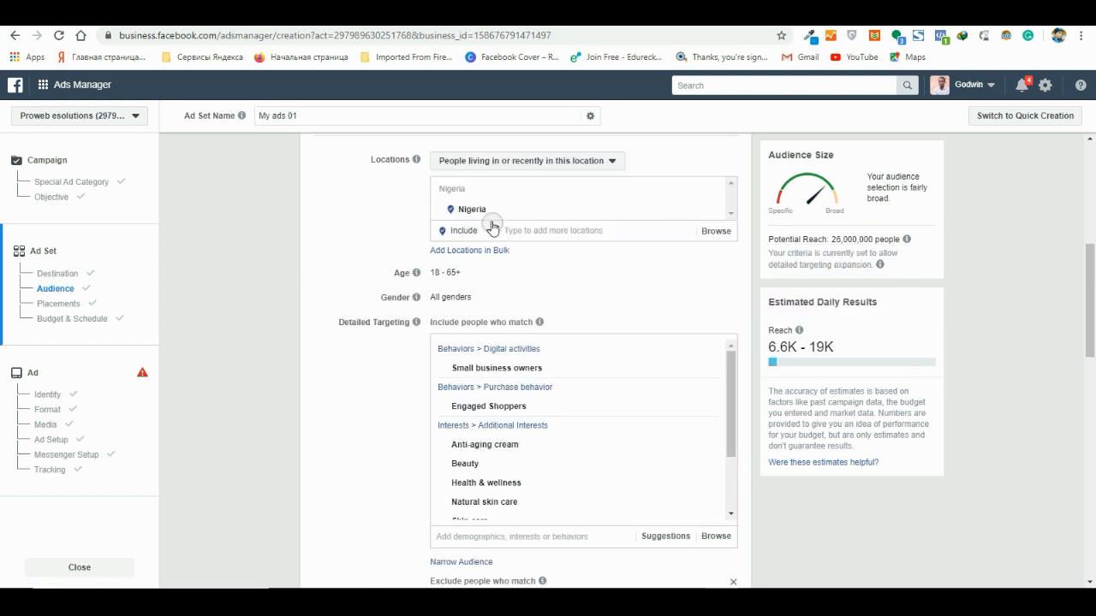
pyautogui.scroll(2, 439, 242)
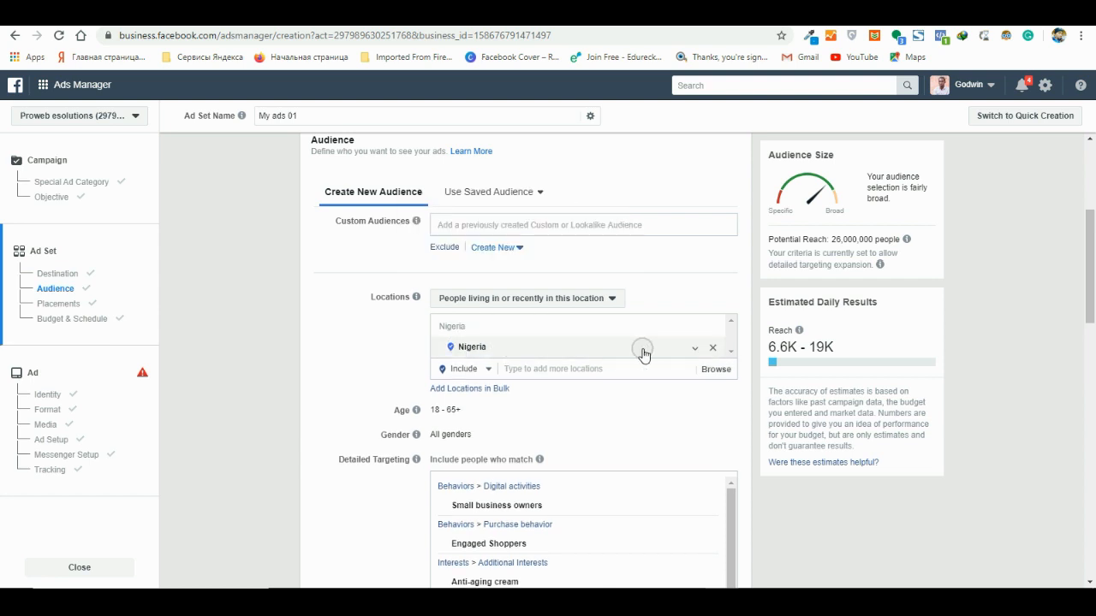
pyautogui.click(695, 349)
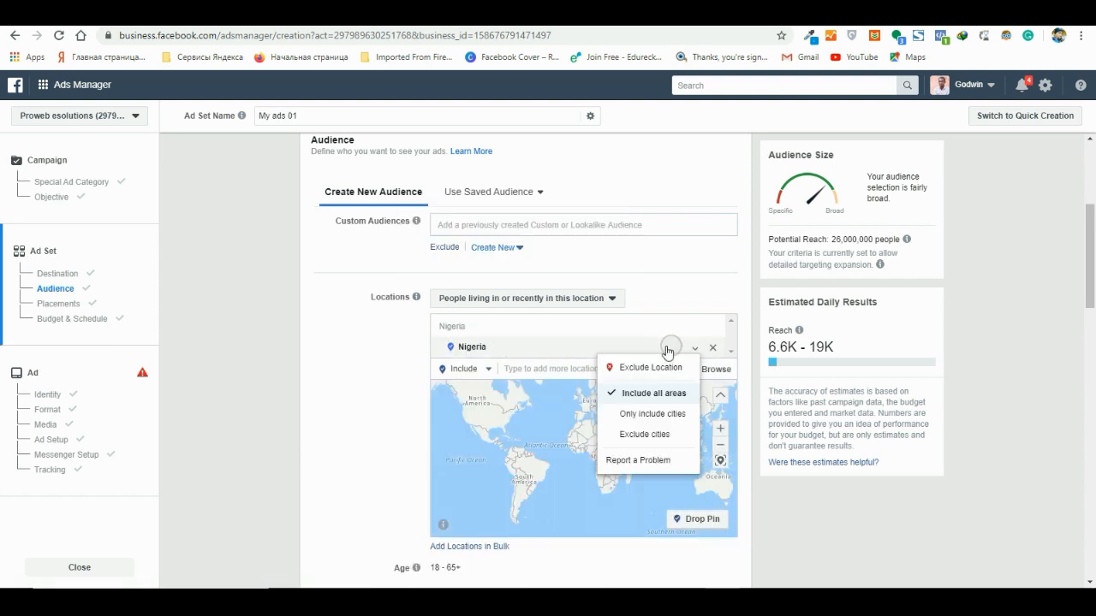
pyautogui.click(541, 349)
# - Remove Nigeria from the audience's targeted locations
pyautogui.scroll(-2, 541, 349)
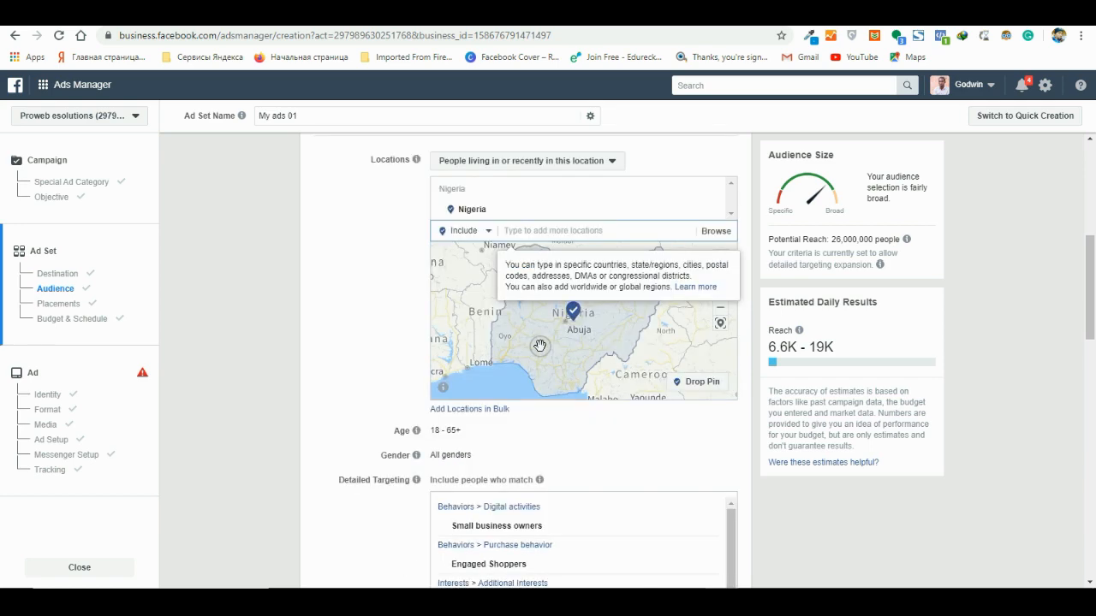
pyautogui.scroll(2, 488, 343)
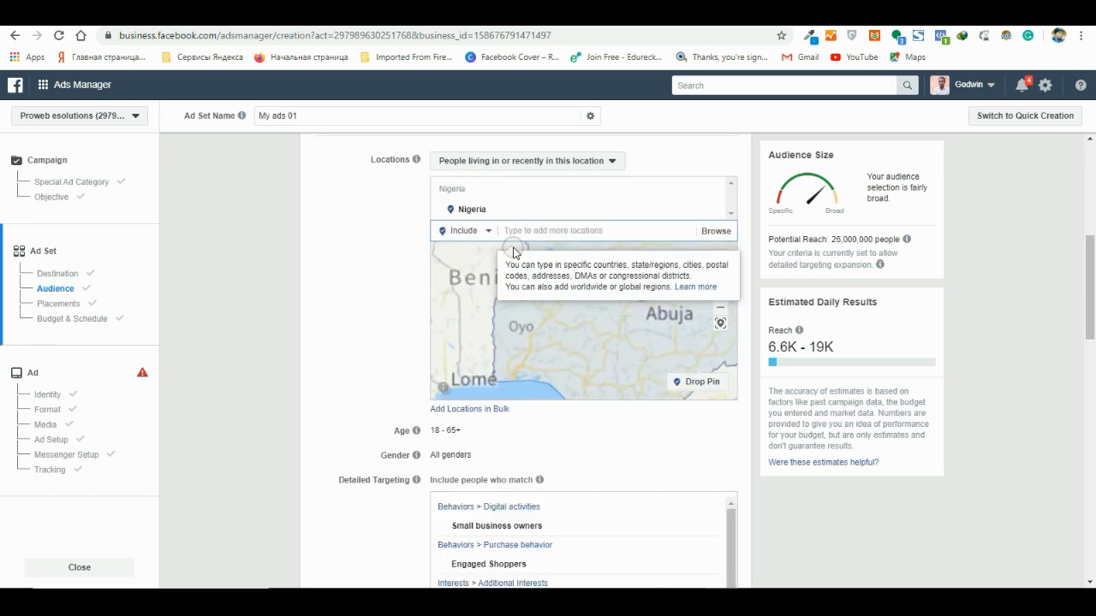
pyautogui.scroll(1, 556, 217)
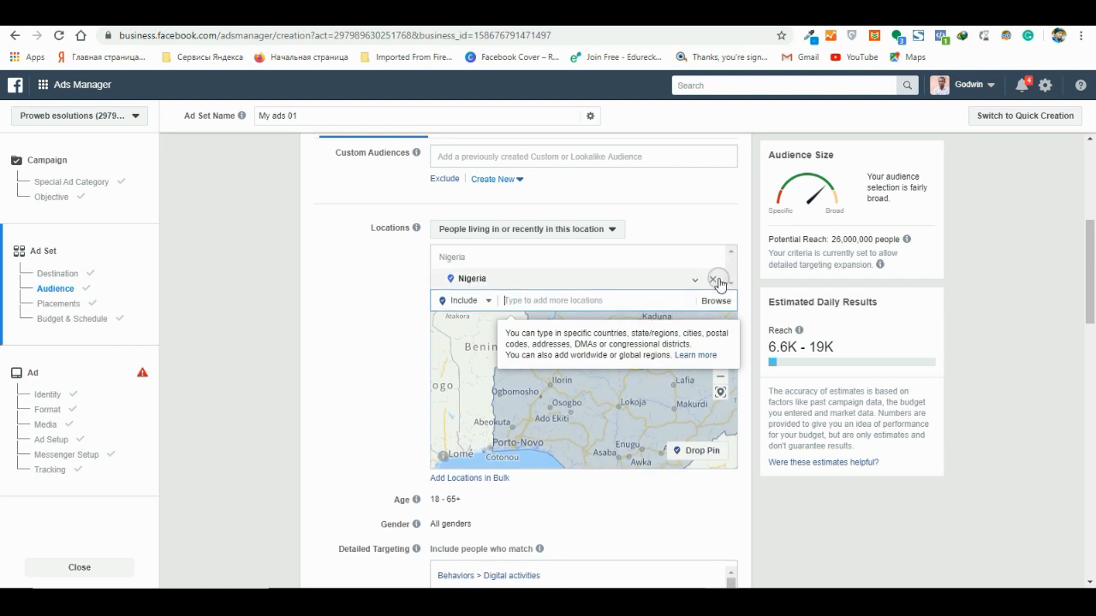
pyautogui.click(716, 280)
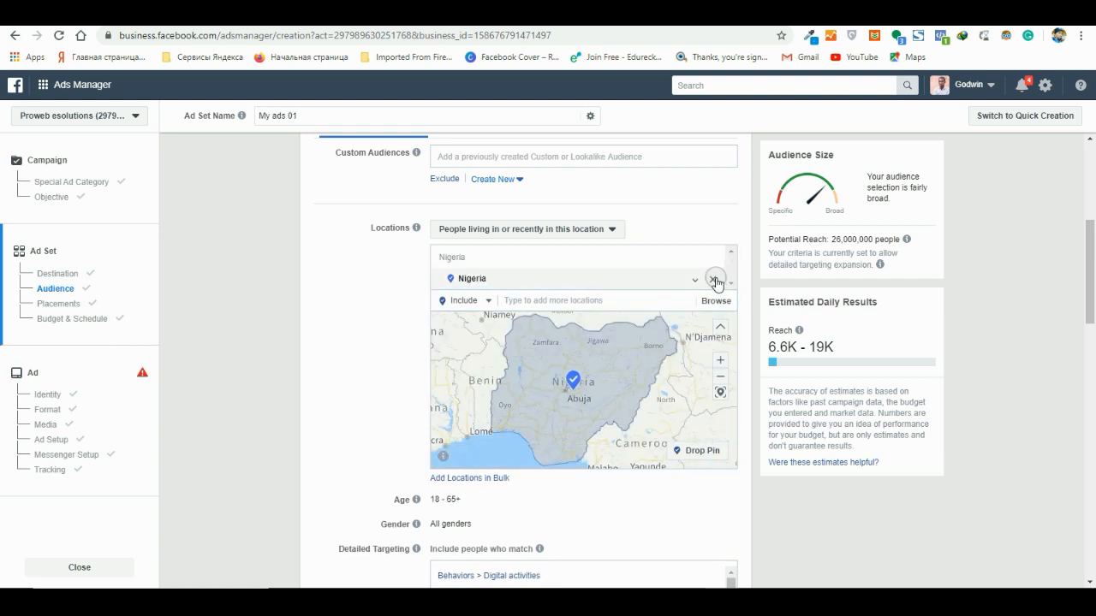
pyautogui.click(715, 282)
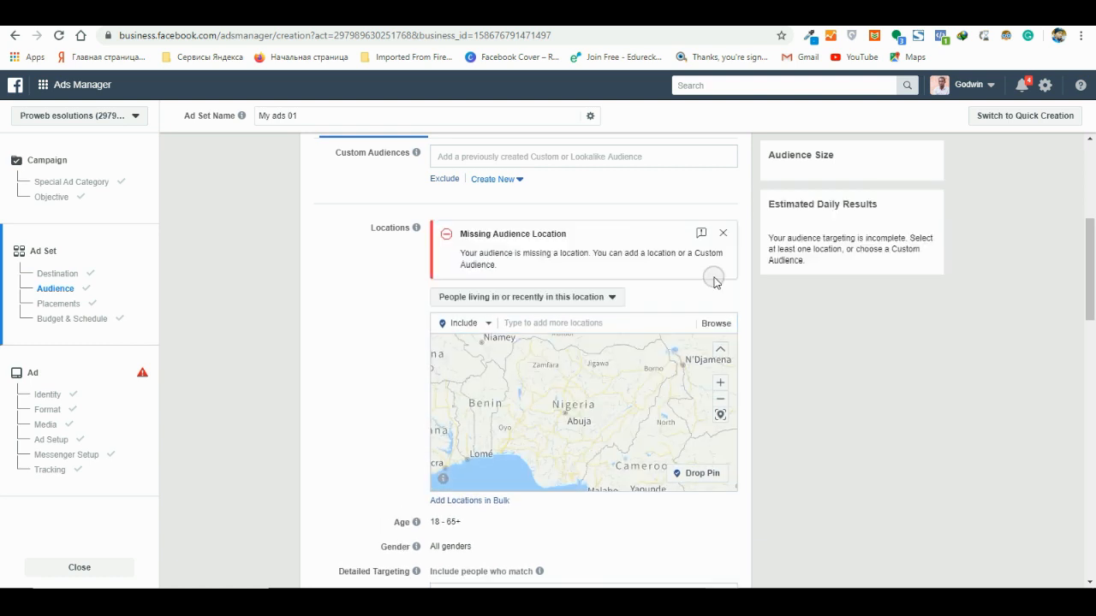
# - Search the locations to include for "lagos", check the matching states and cities, and clear the search
pyautogui.click(553, 321)
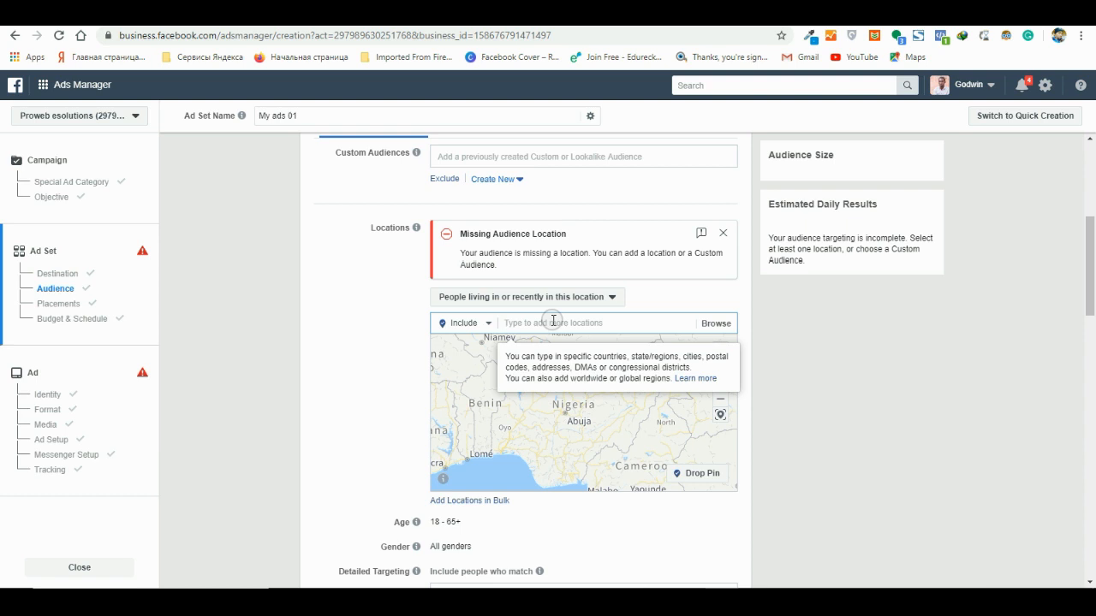
pyautogui.write('lagos')
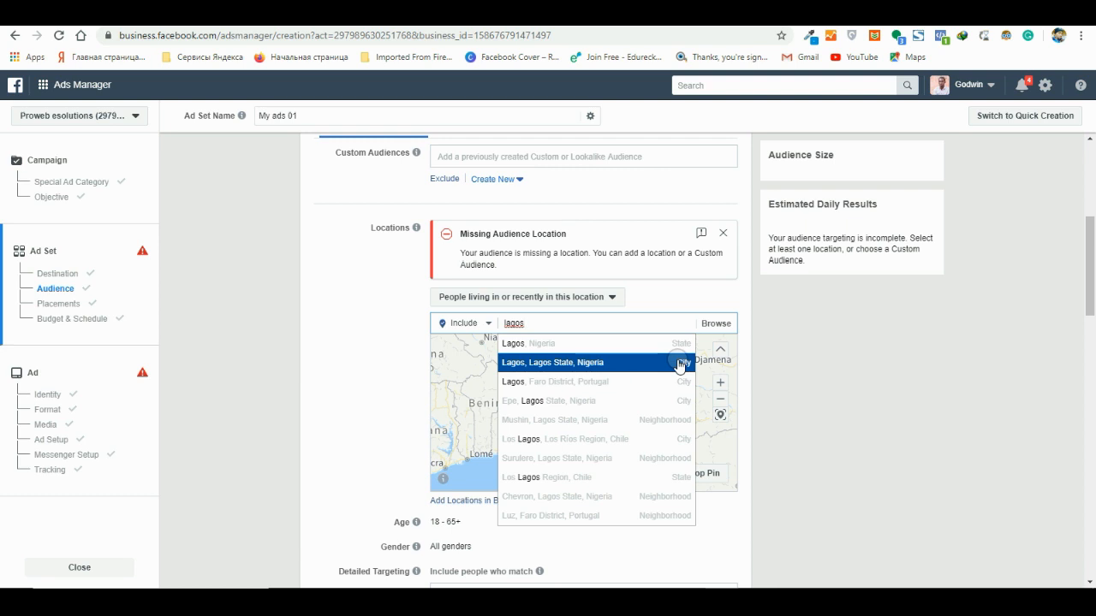
pyautogui.press('BackSpace')
pyautogui.press('BackSpace')
pyautogui.press('BackSpace')
pyautogui.press('BackSpace')
pyautogui.press('BackSpace')
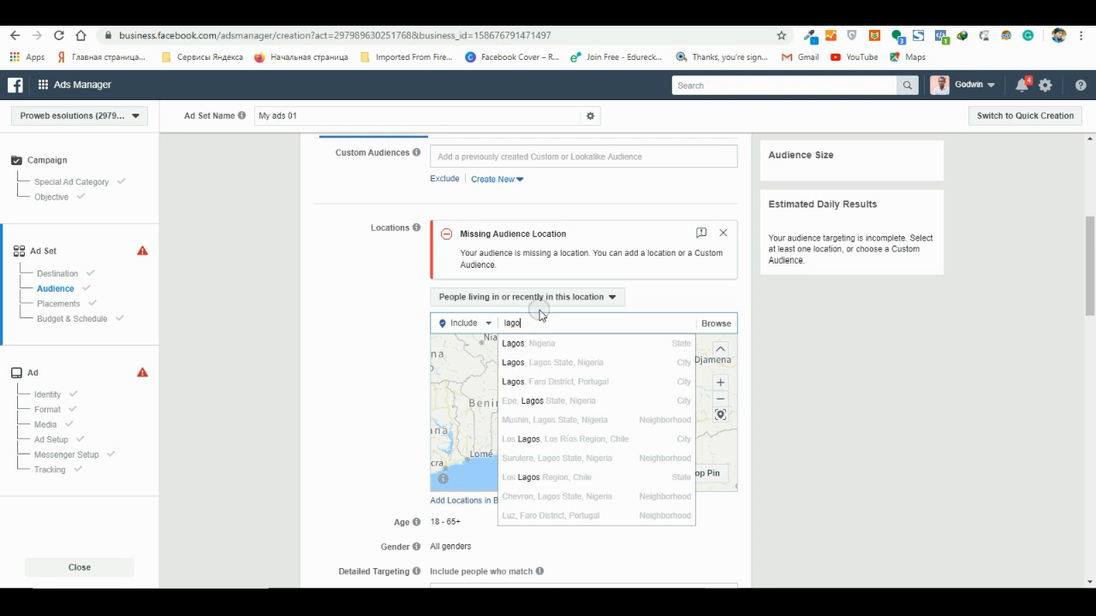
# - Search the locations for "ikeja" and include the city of Ikeja, Lagos State, Nigeria
pyautogui.write('like')
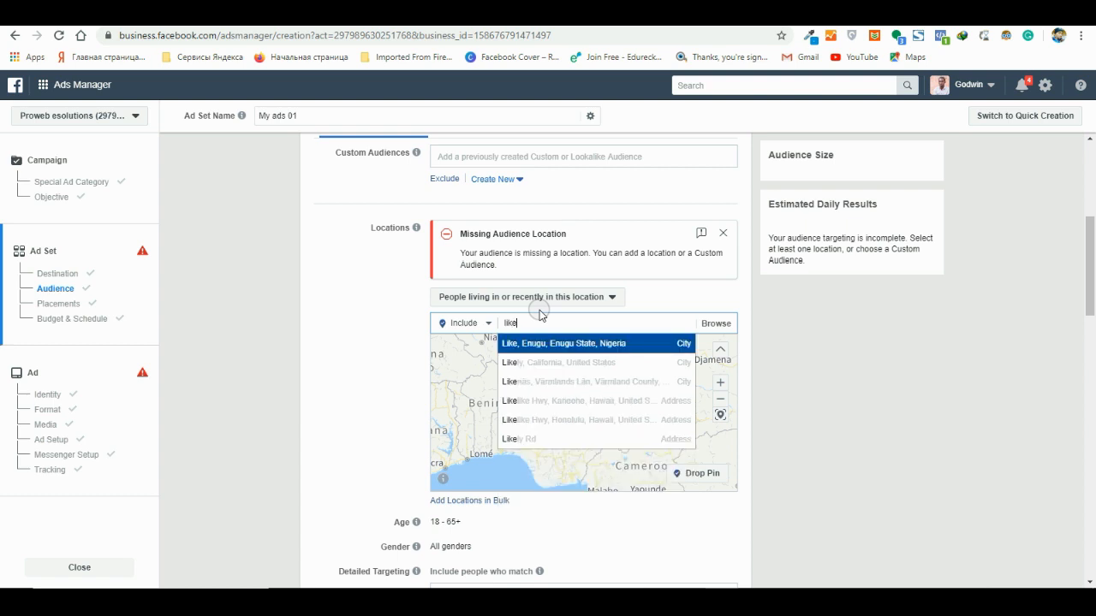
pyautogui.press('BackSpace')
pyautogui.press('BackSpace')
pyautogui.press('BackSpace')
pyautogui.press('BackSpace')
pyautogui.write('ikeja')
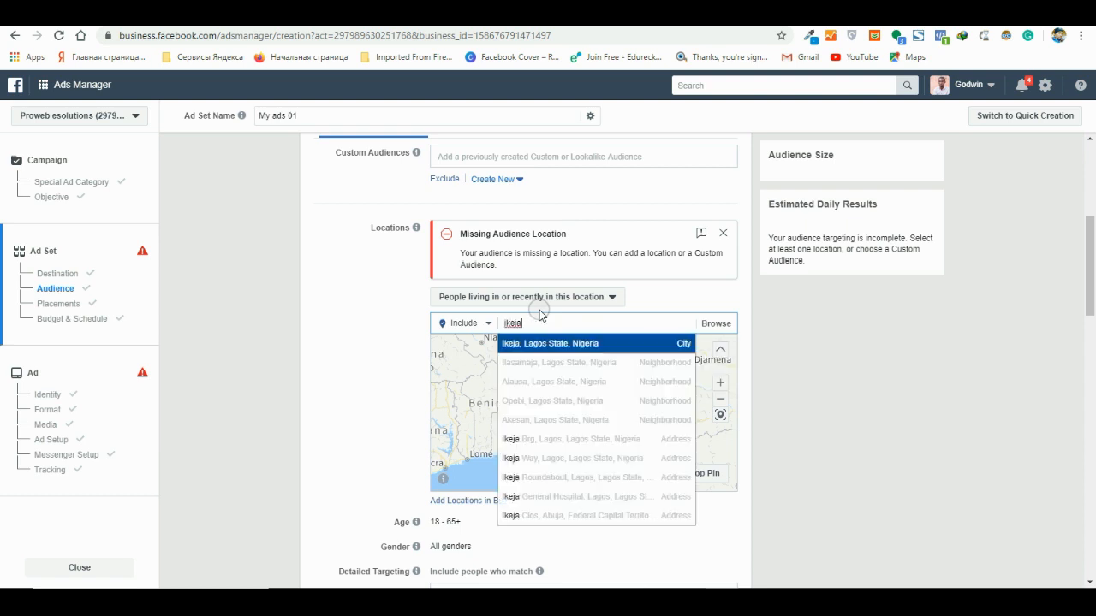
pyautogui.click(666, 345)
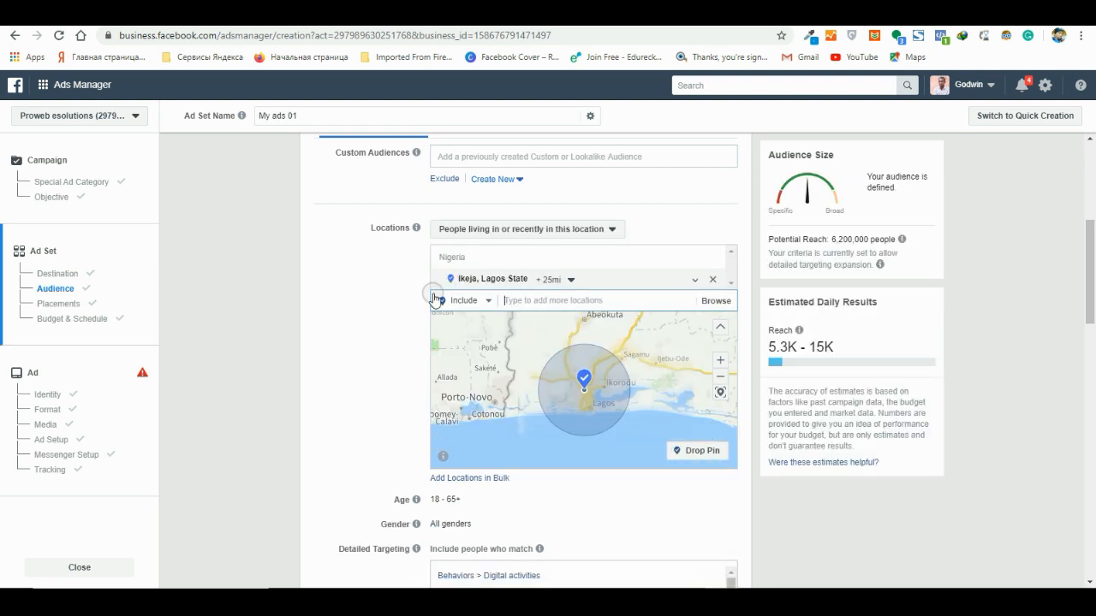
# - Set the targeting radius around Ikeja, Lagos State to 17 mi
pyautogui.click(570, 285)
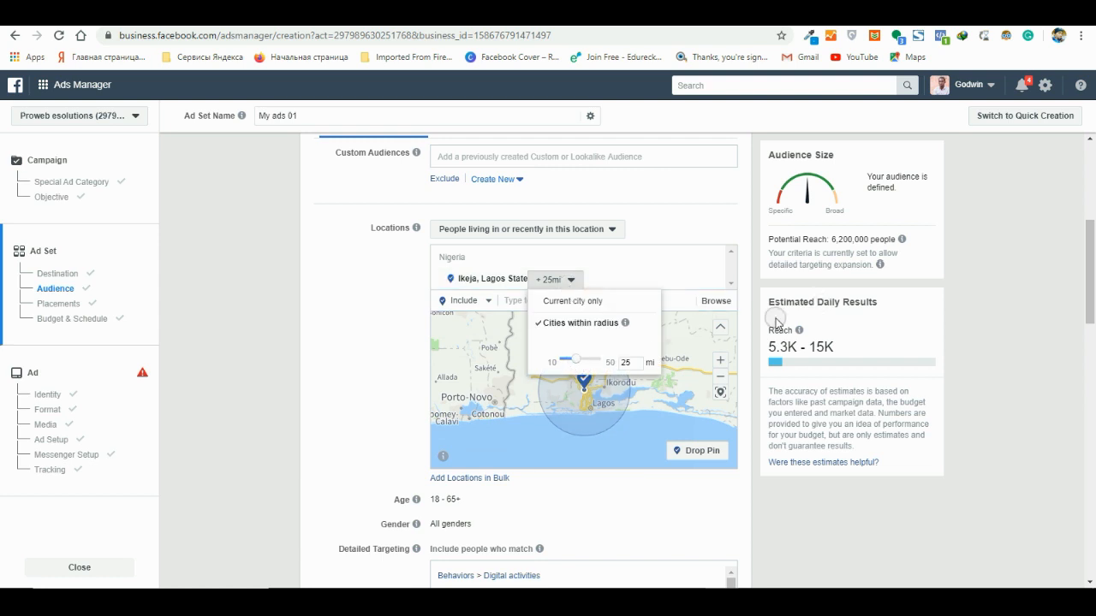
pyautogui.click(732, 234)
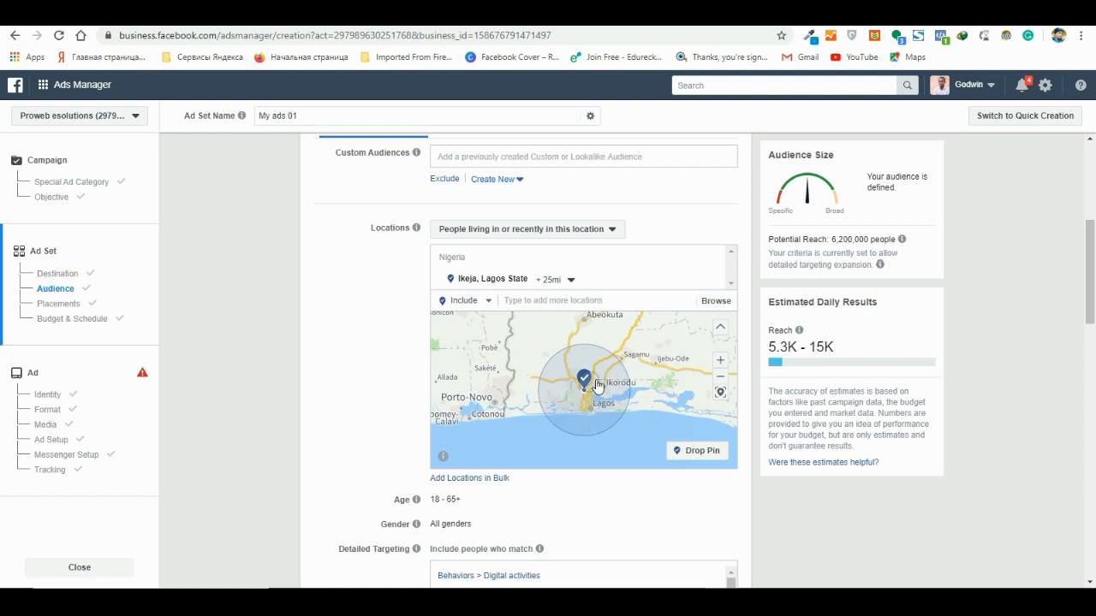
pyautogui.click(568, 280)
pyautogui.moveTo(574, 363); pyautogui.dragTo(575, 363)
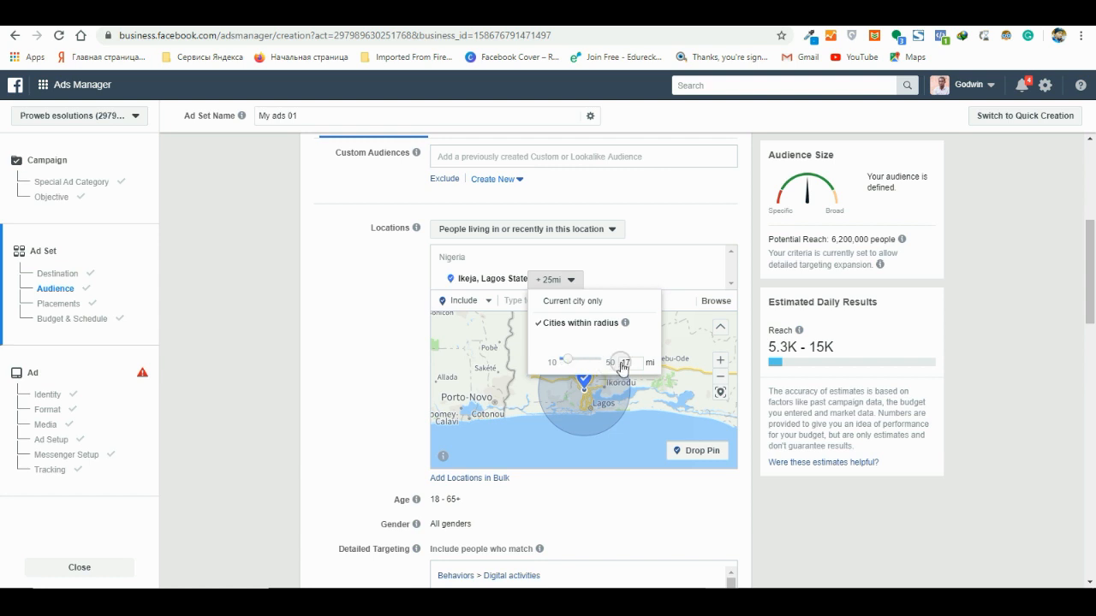
pyautogui.click(583, 376)
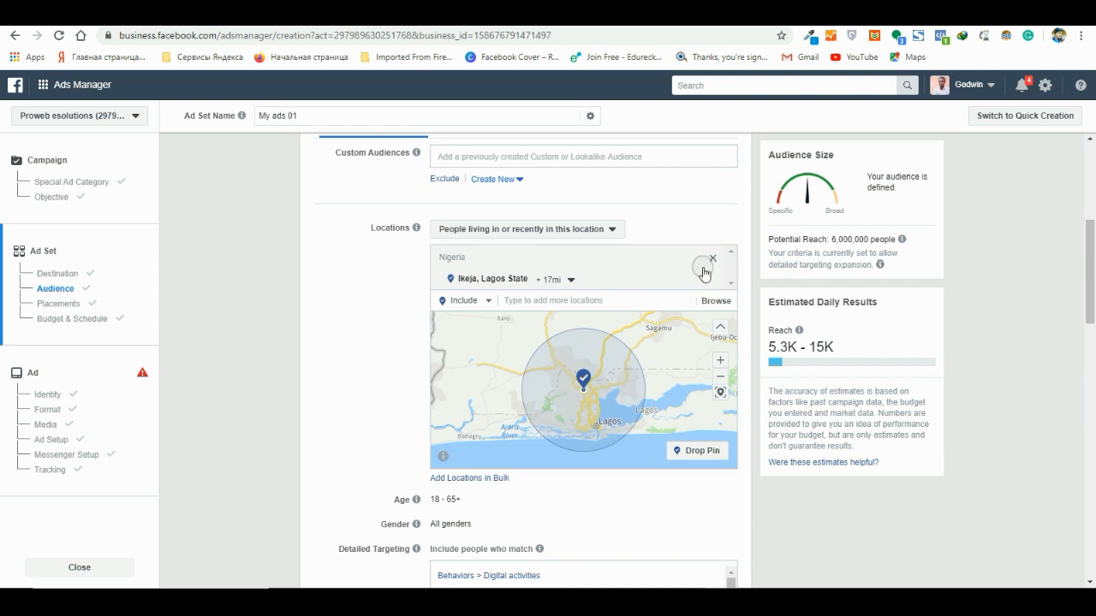
# - Replace Ikeja with the city of Sokoto, Sokoto State as the targeted location and target only people living in this location
pyautogui.click(564, 280)
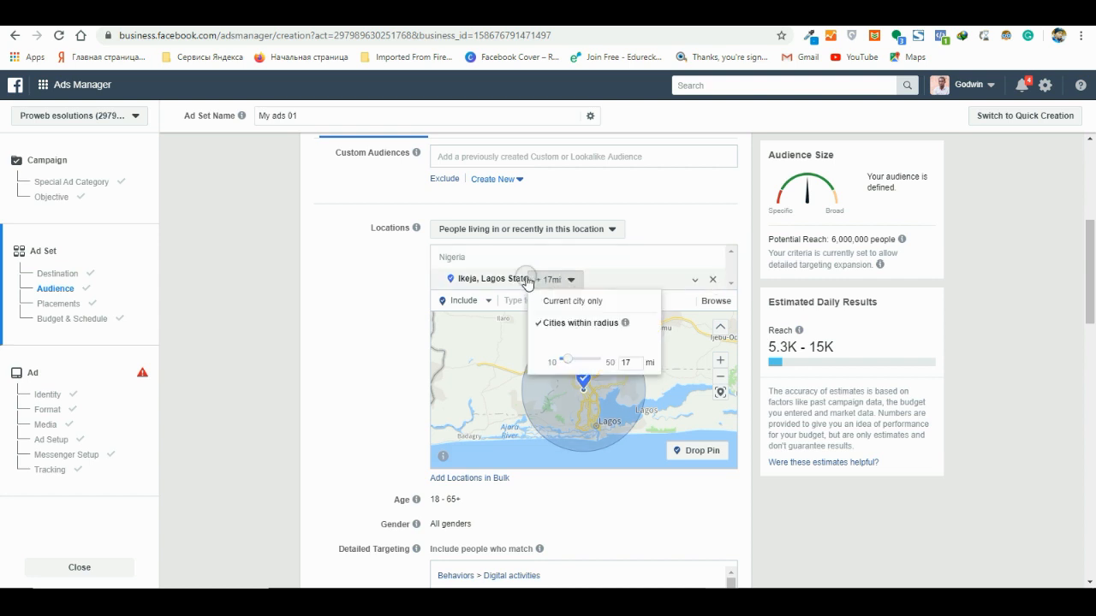
pyautogui.click(713, 280)
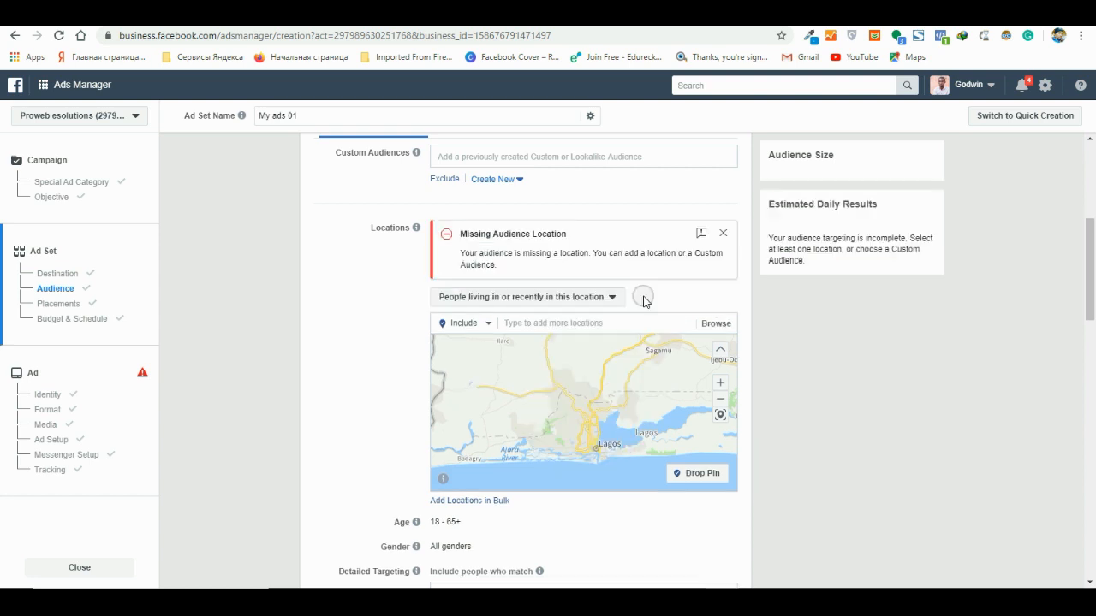
pyautogui.click(574, 321)
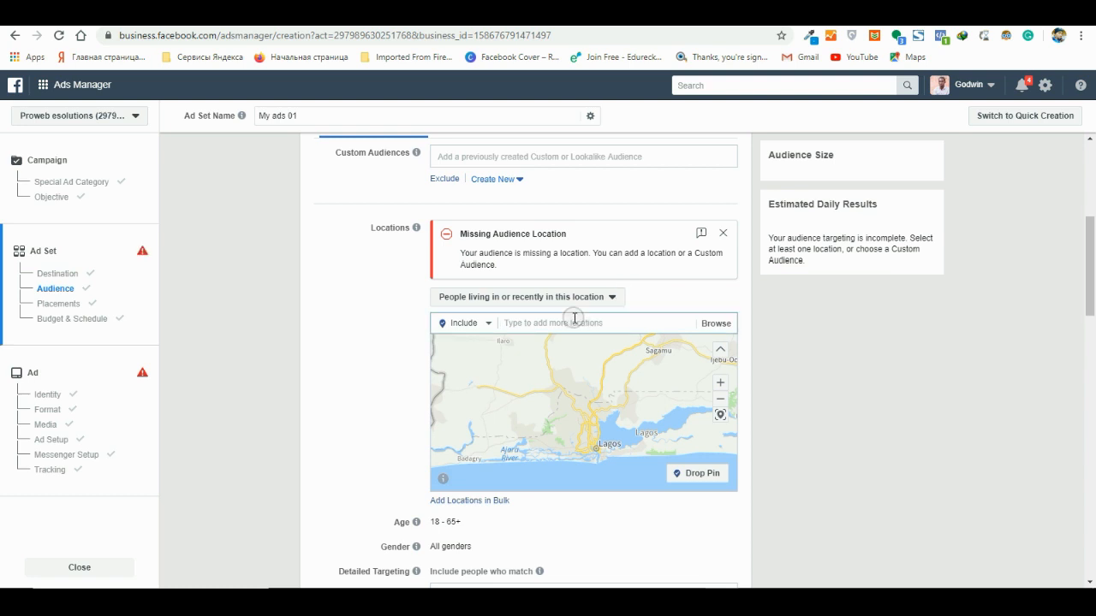
pyautogui.write('sokoto')
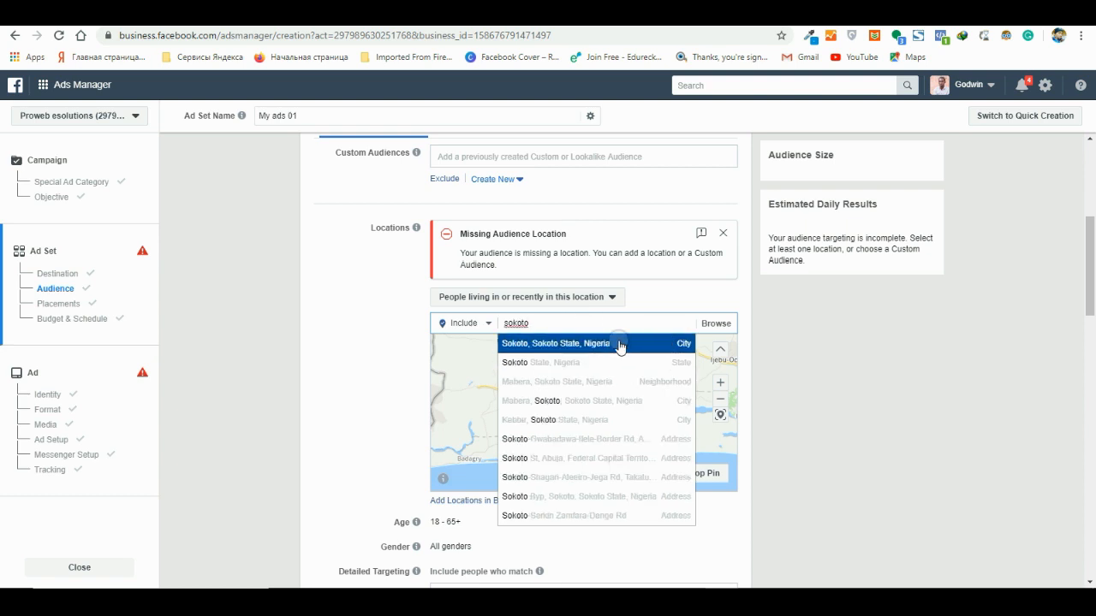
pyautogui.click(621, 347)
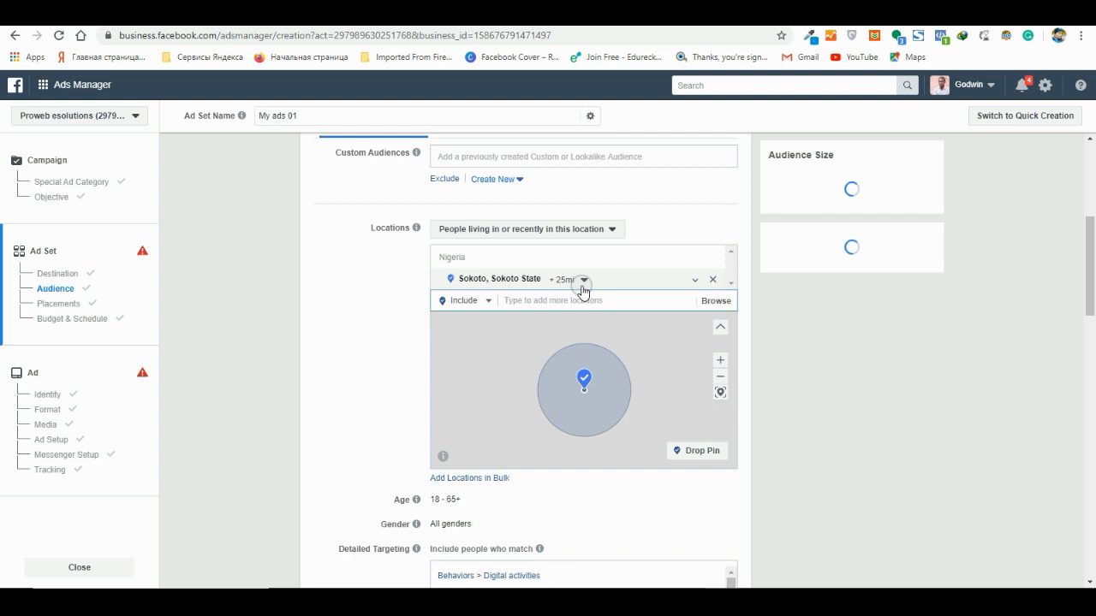
pyautogui.click(599, 228)
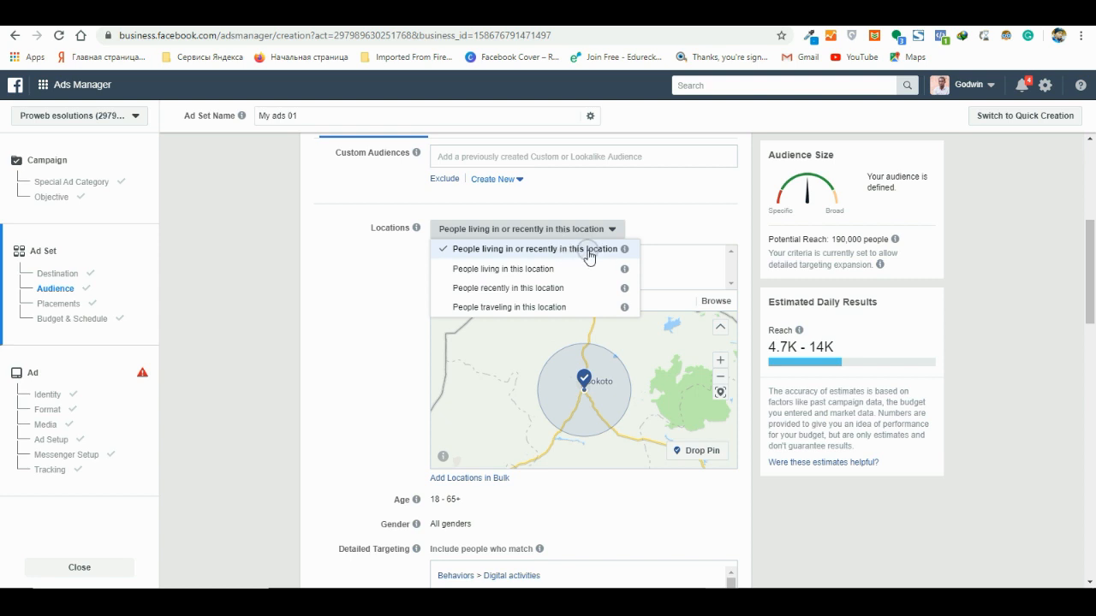
pyautogui.click(516, 271)
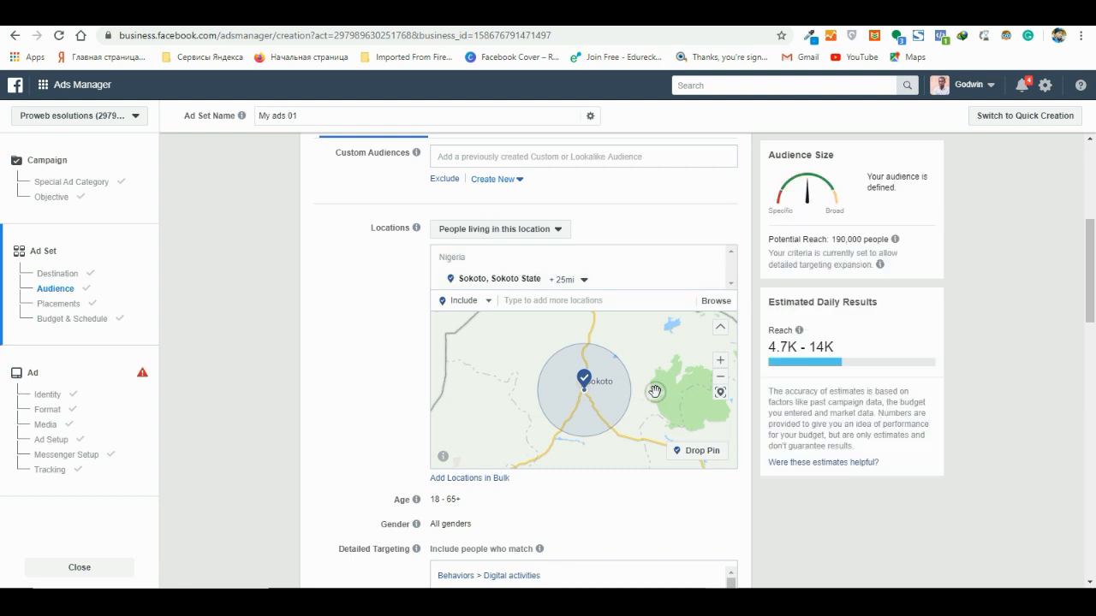
# - Set the audience's age range to 22 - 58 and its gender to Women
pyautogui.scroll(-3, 654, 391)
pyautogui.scroll(-2, 514, 505)
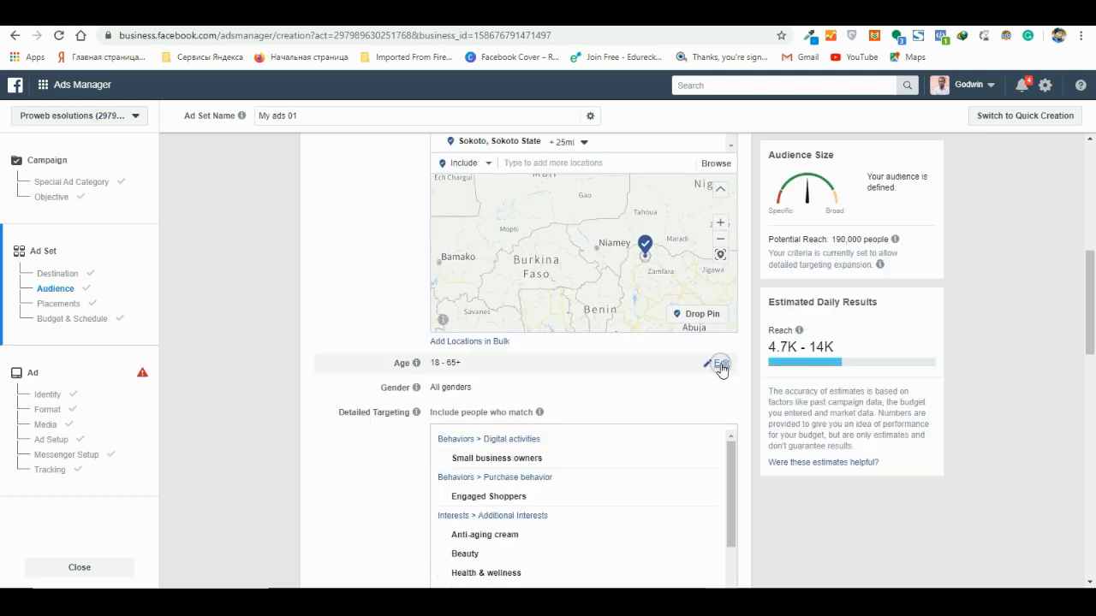
pyautogui.click(720, 364)
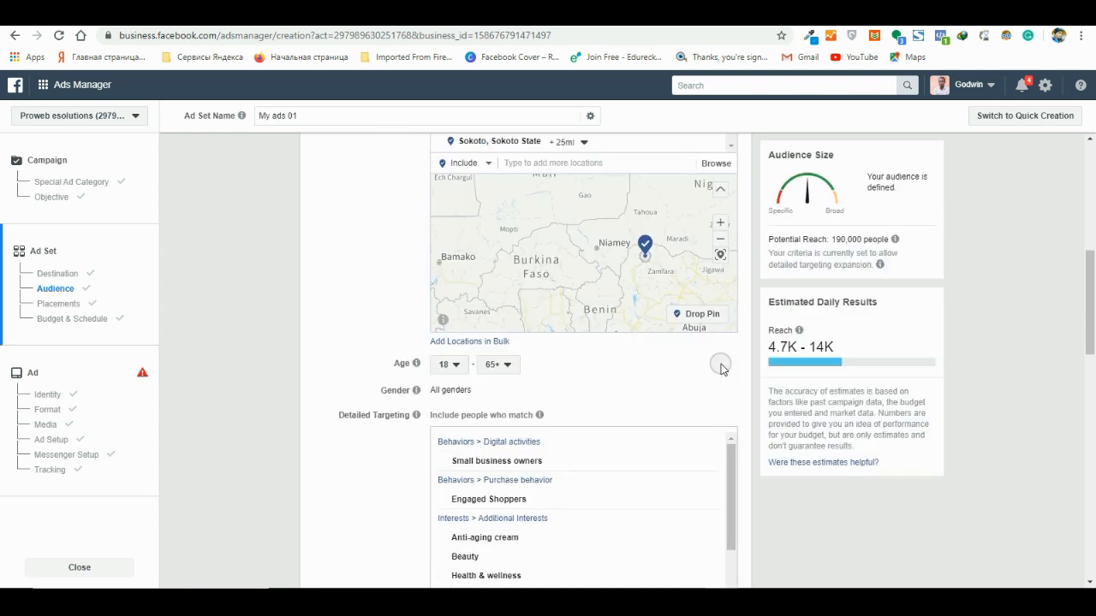
pyautogui.click(453, 365)
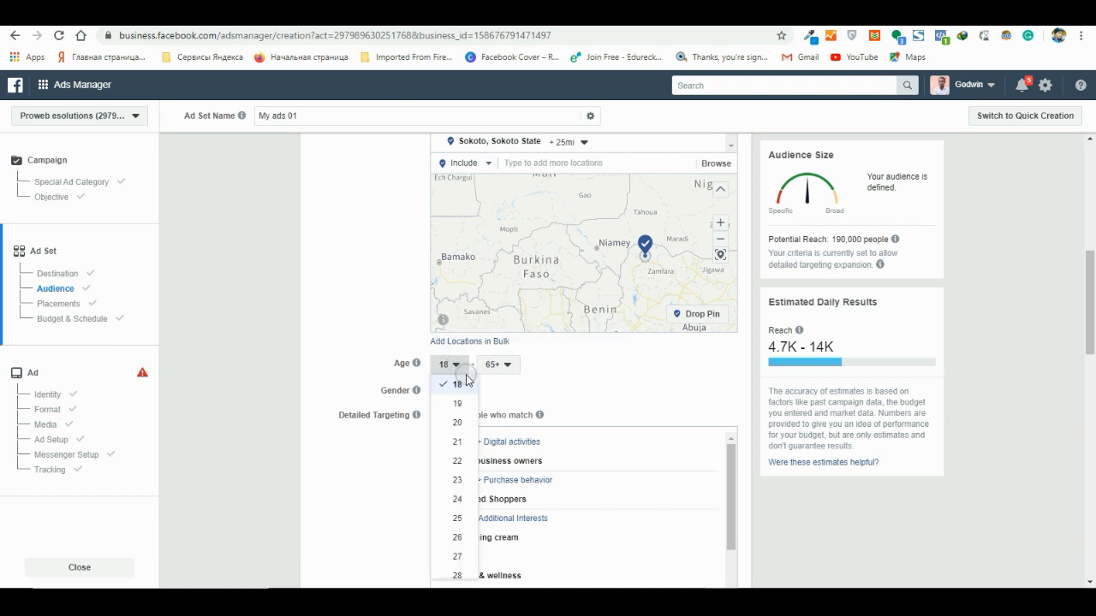
pyautogui.click(457, 461)
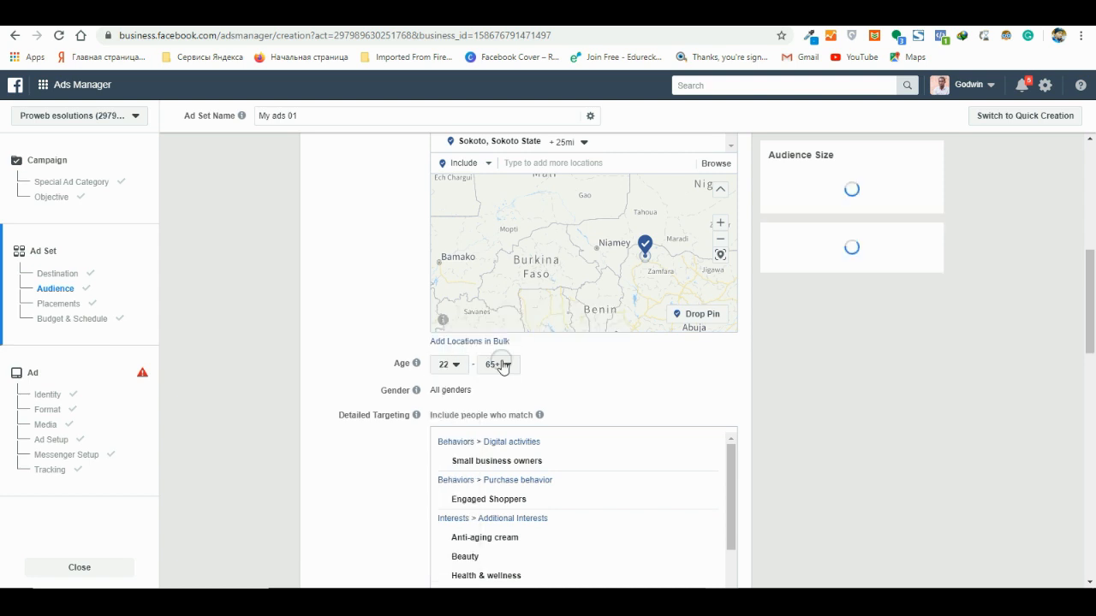
pyautogui.click(503, 365)
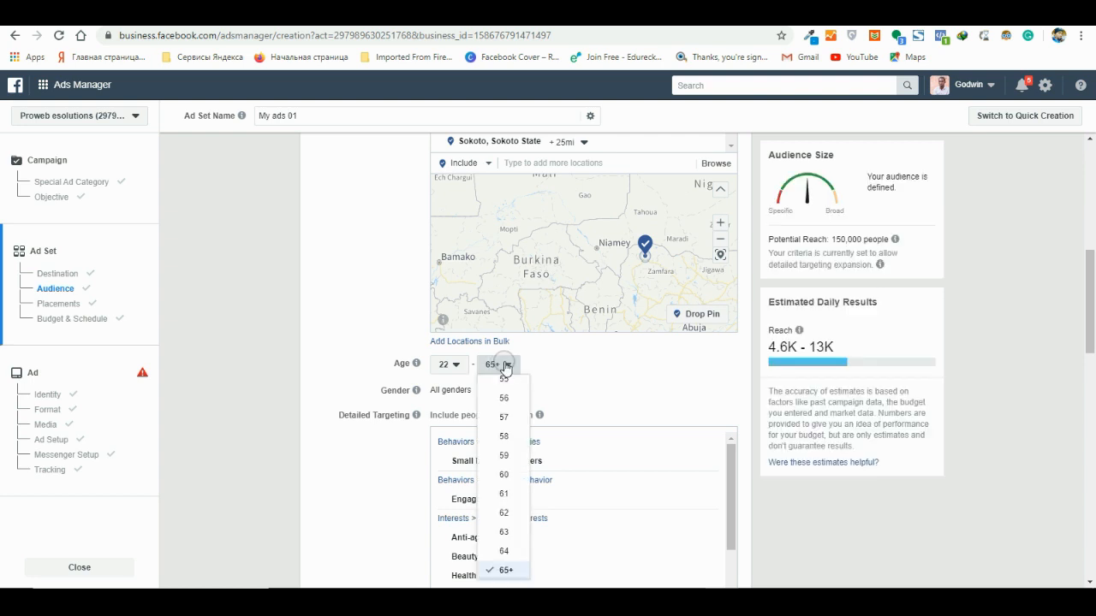
pyautogui.click(504, 436)
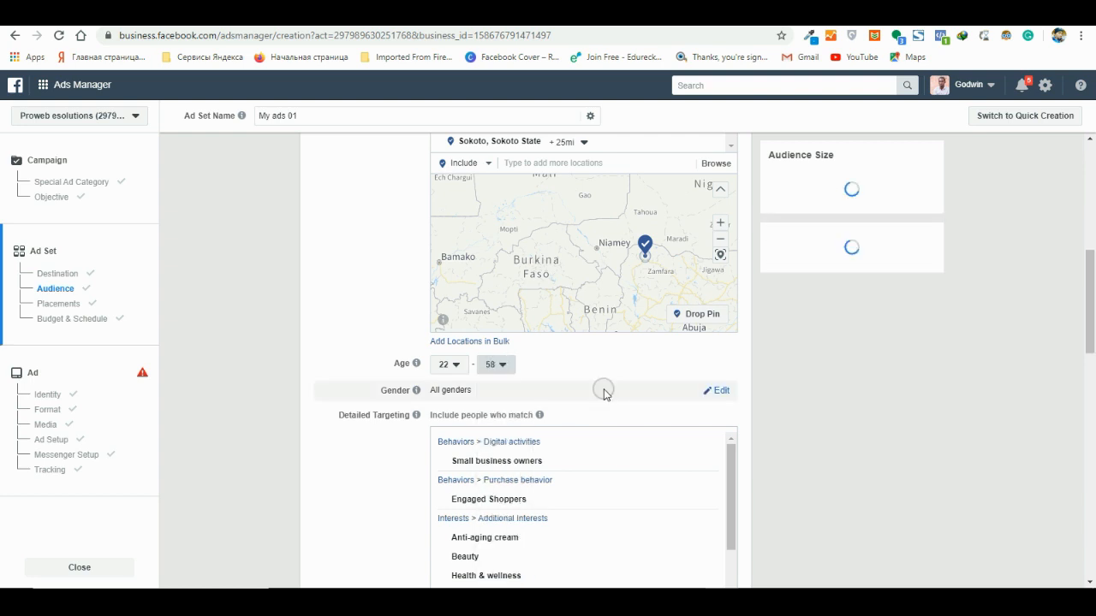
pyautogui.click(719, 391)
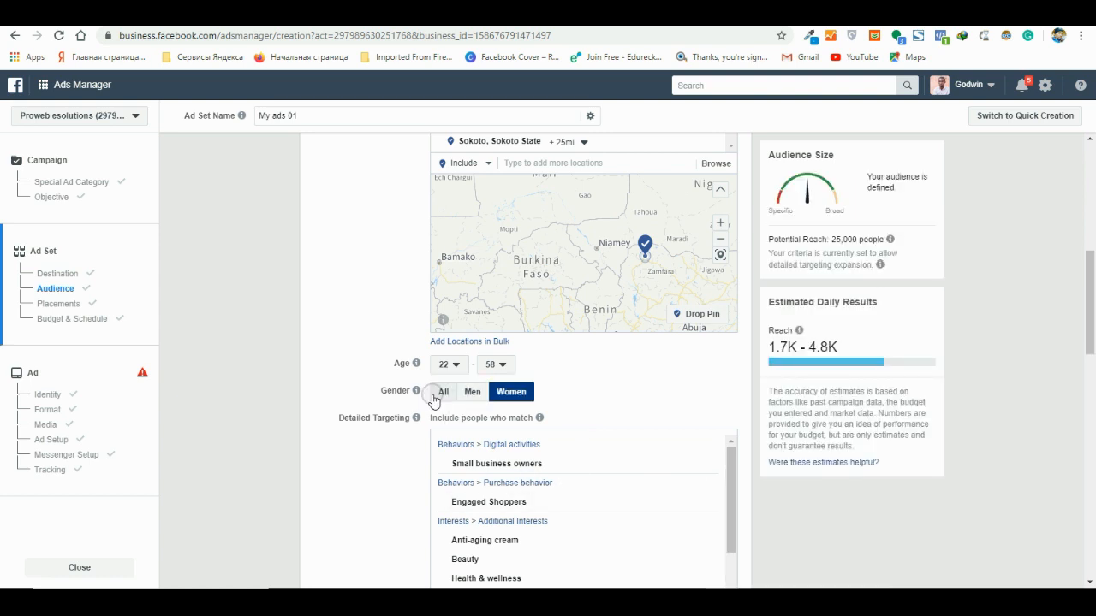
# - Review the audience's gender, detailed targeting, exclusion, targeting expansion and location settings
pyautogui.scroll(-1, 599, 423)
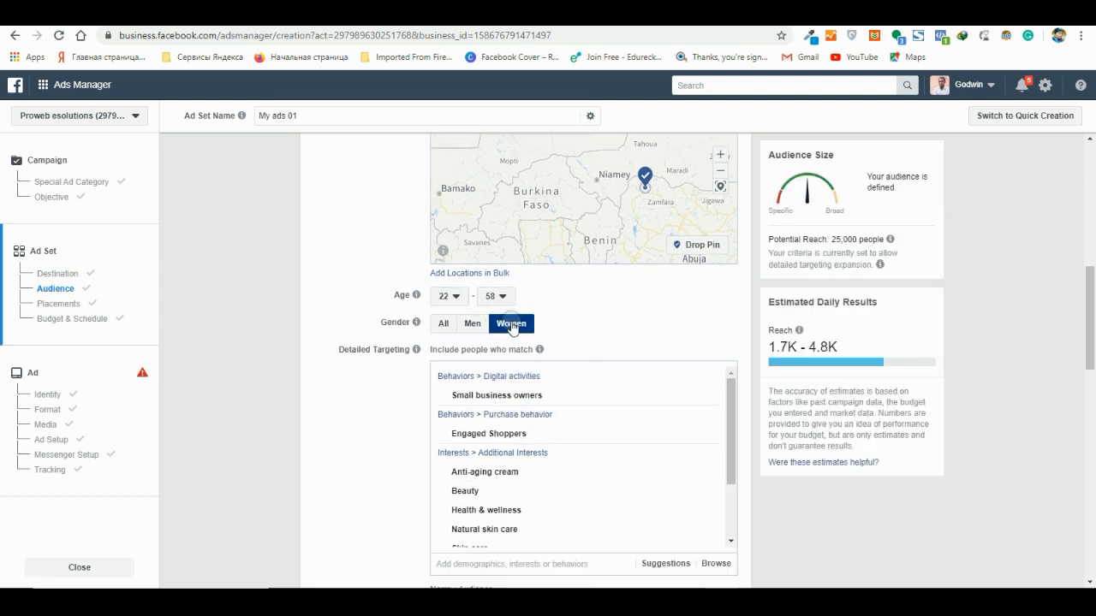
pyautogui.scroll(-2, 702, 335)
pyautogui.scroll(-2, 702, 340)
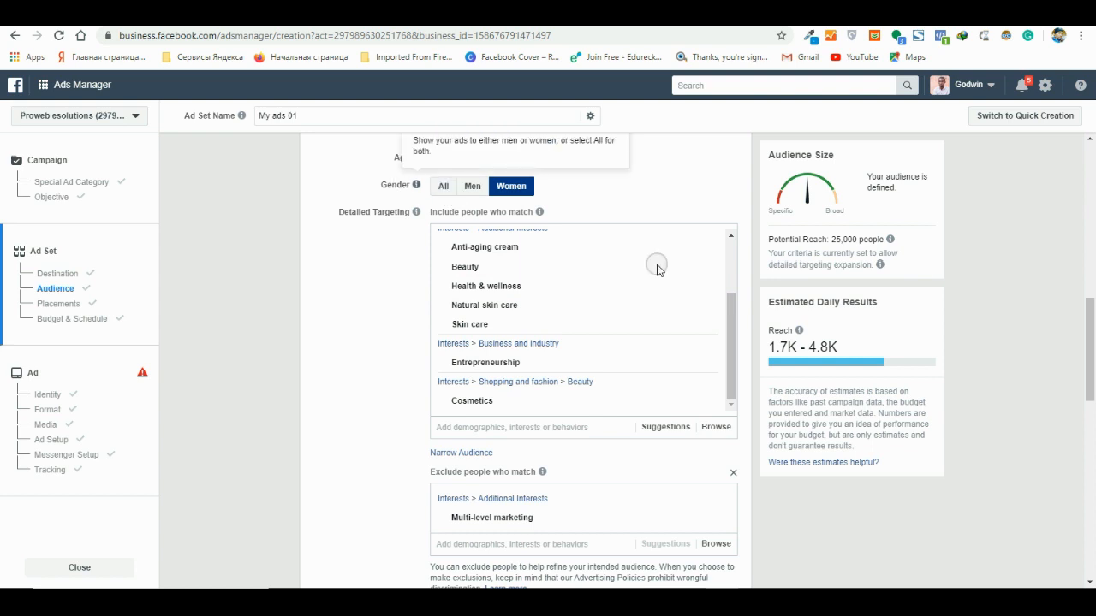
pyautogui.scroll(-3, 362, 372)
pyautogui.scroll(6, 369, 367)
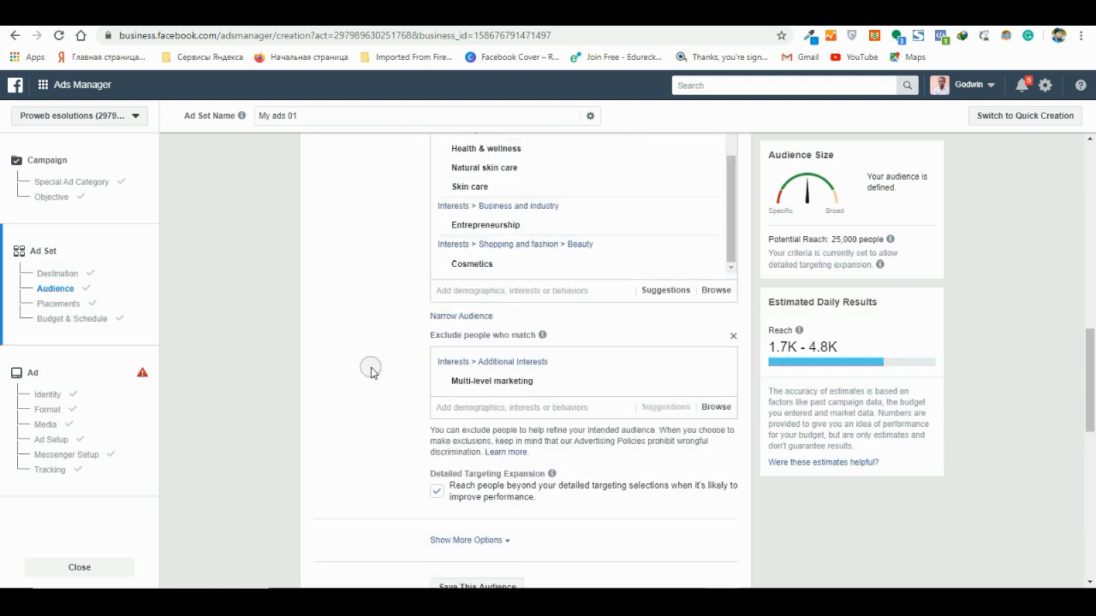
pyautogui.scroll(3, 382, 365)
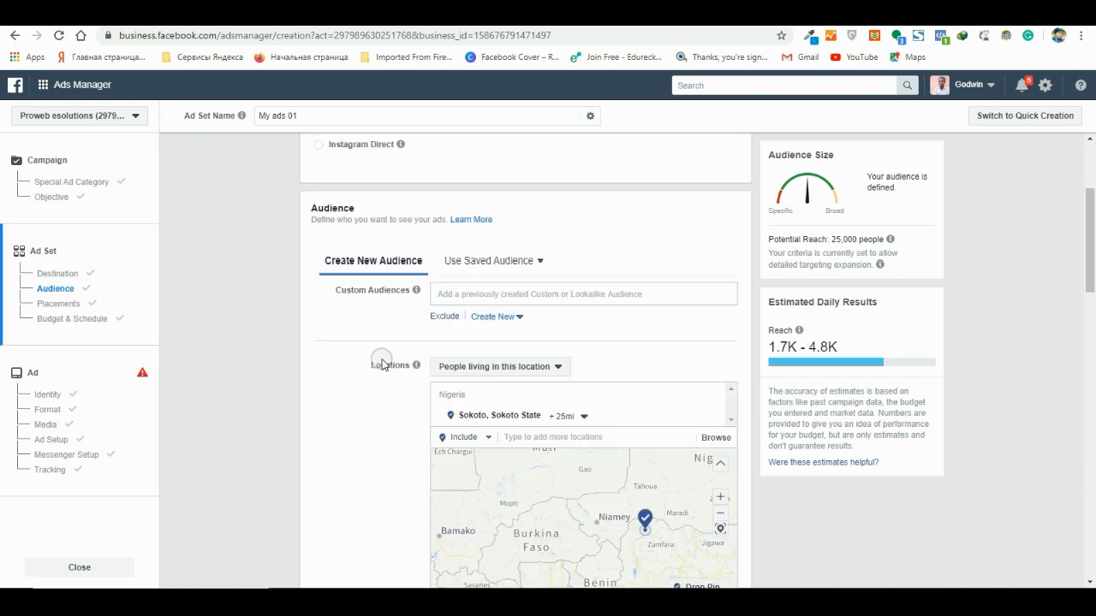
pyautogui.scroll(-3, 381, 363)
pyautogui.scroll(-5, 543, 443)
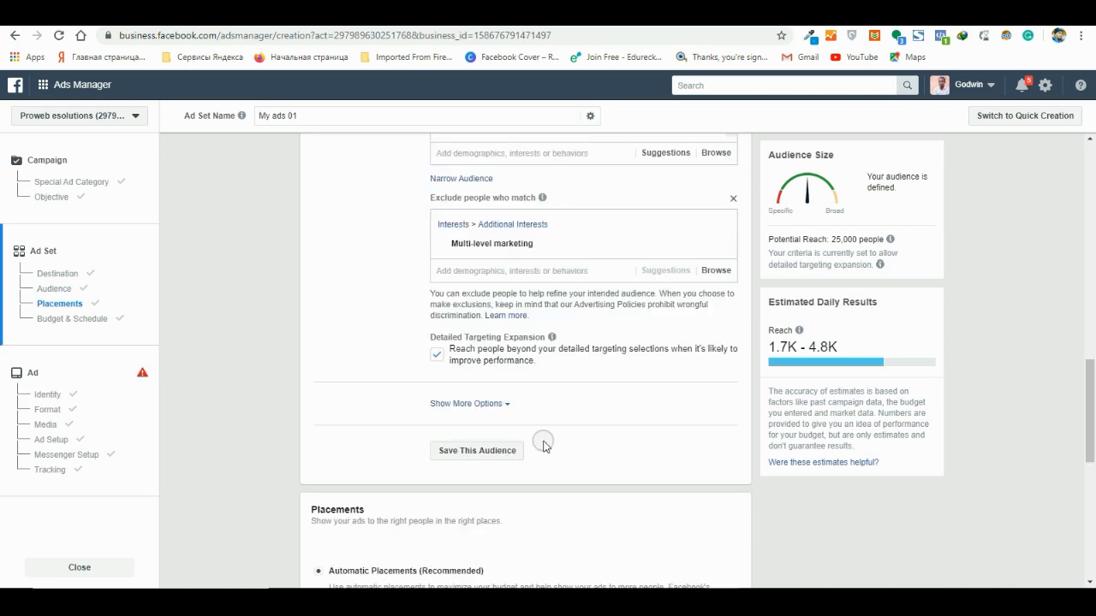
# - Start saving this audience and name it "Test Audience"
pyautogui.click(493, 453)
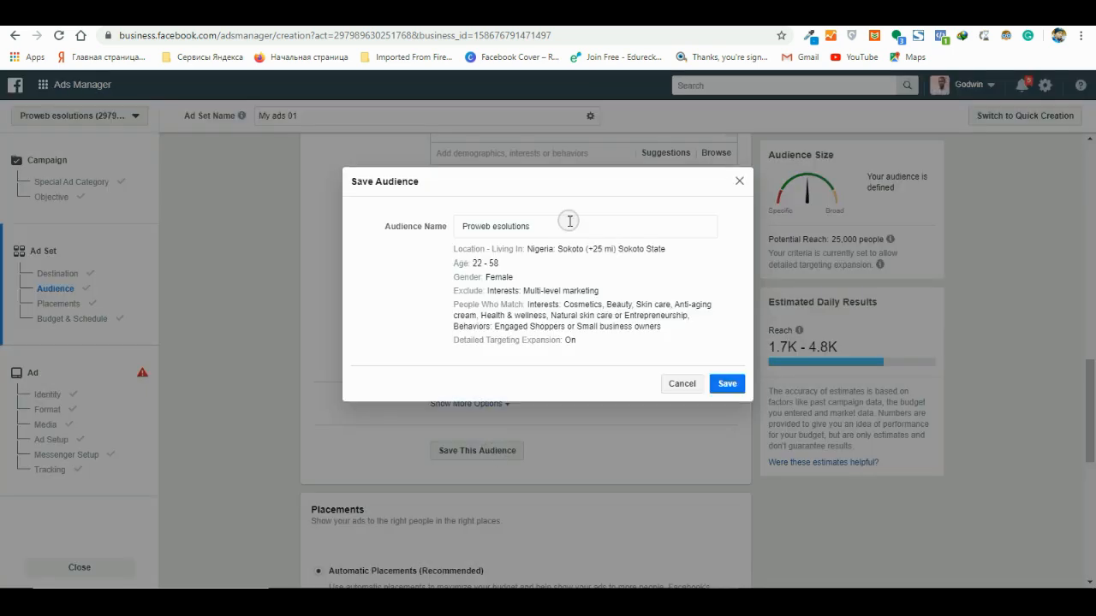
pyautogui.moveTo(536, 225); pyautogui.dragTo(428, 222)
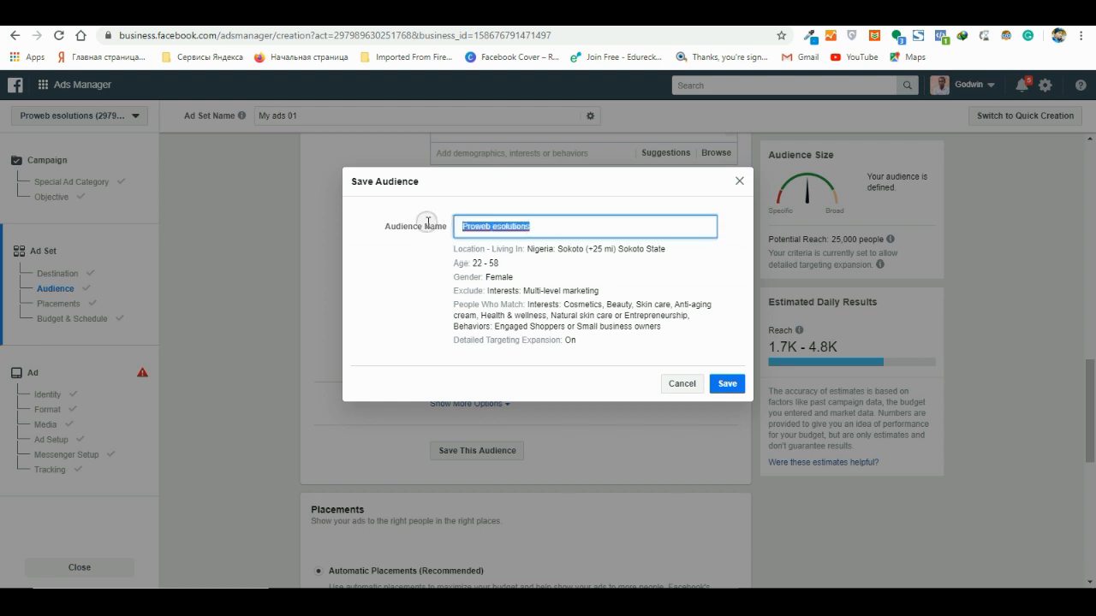
pyautogui.write('M')
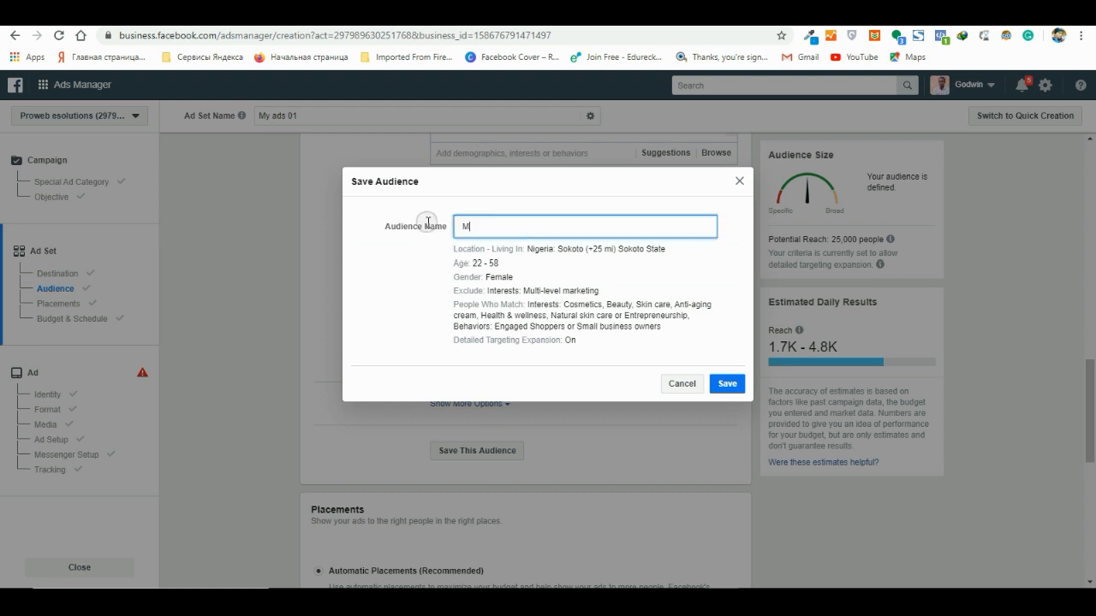
pyautogui.write('yTest')
pyautogui.press('BackSpace')
pyautogui.press('BackSpace')
pyautogui.press('BackSpace')
pyautogui.press('BackSpace')
pyautogui.press('BackSpace')
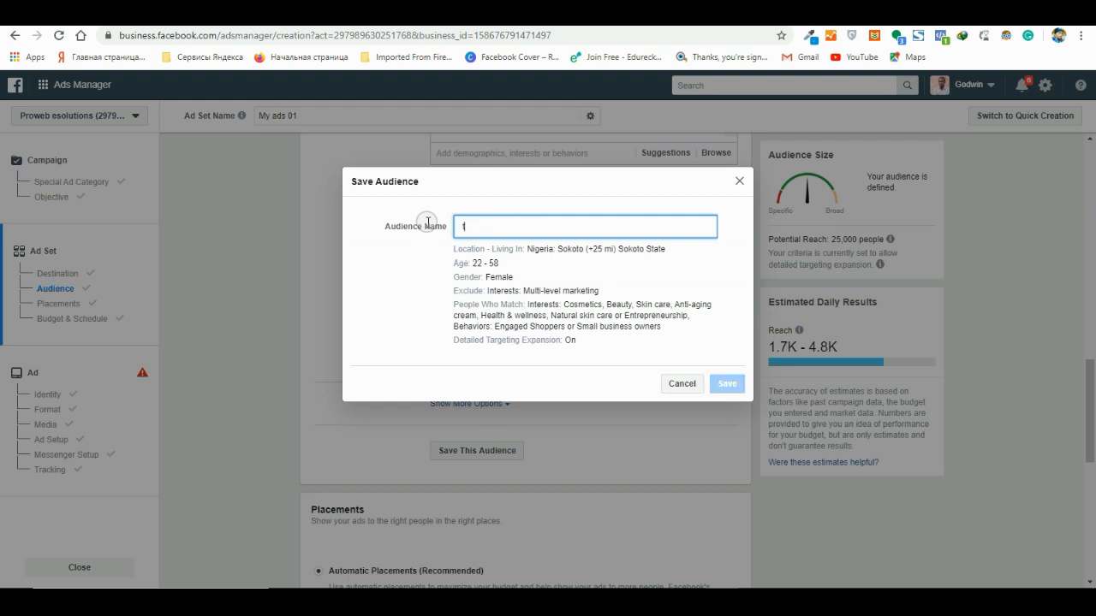
pyautogui.write('Te')
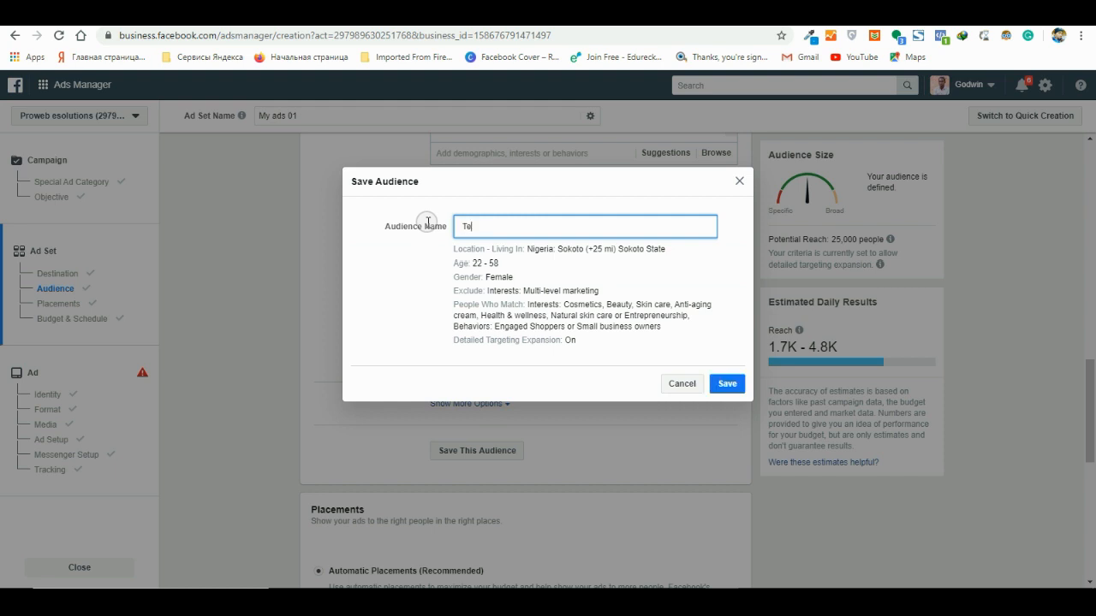
pyautogui.write('st Audience')
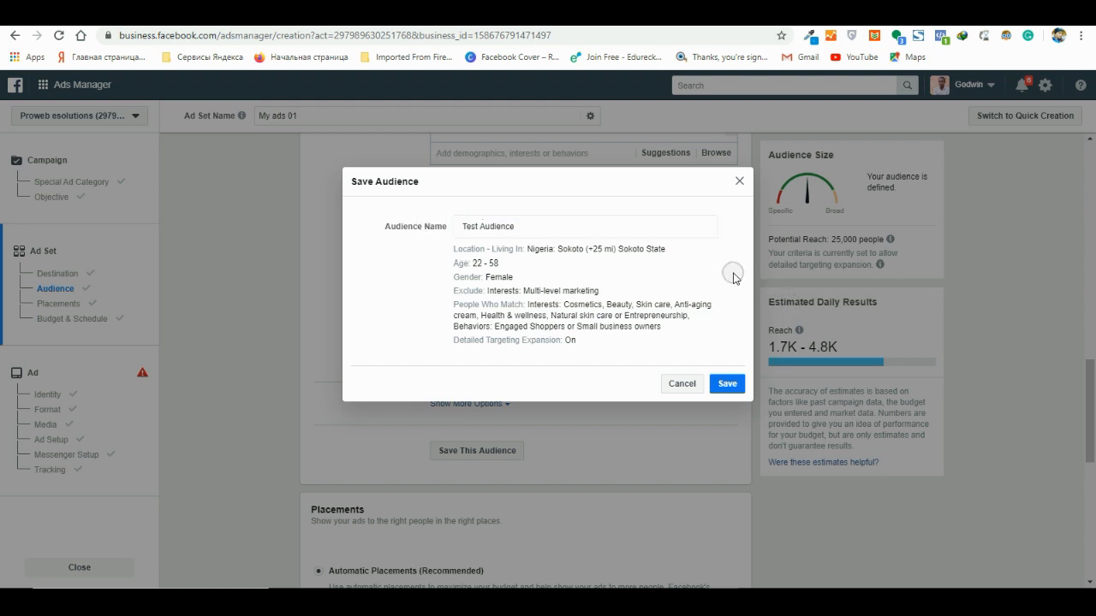
# - Save the Test Audience and look over the ad set's Placements and Budget & Schedule settings
pyautogui.click(727, 383)
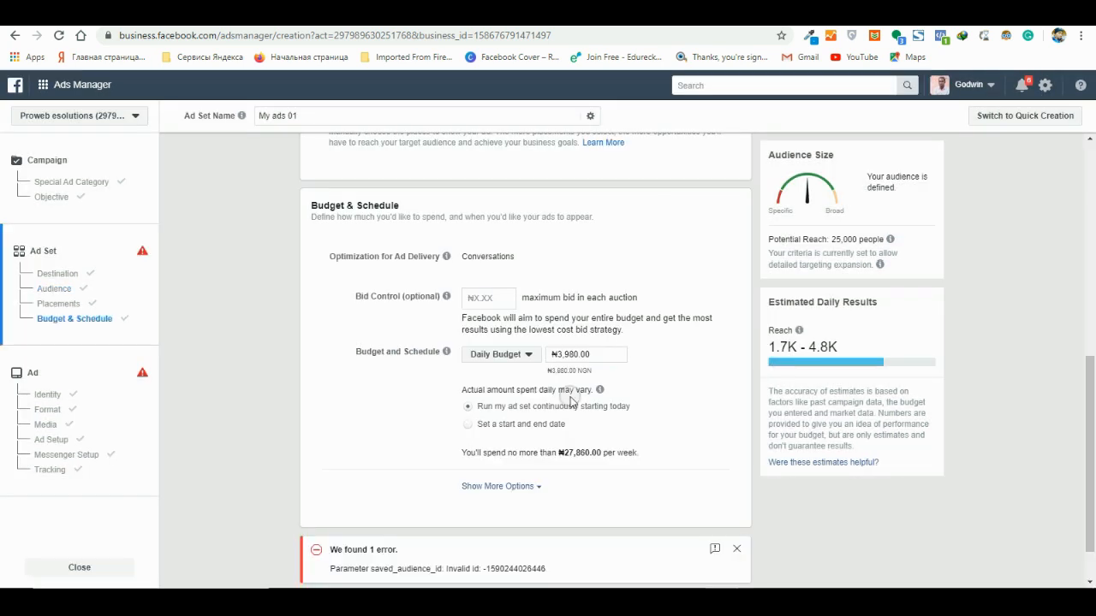
pyautogui.scroll(3, 569, 407)
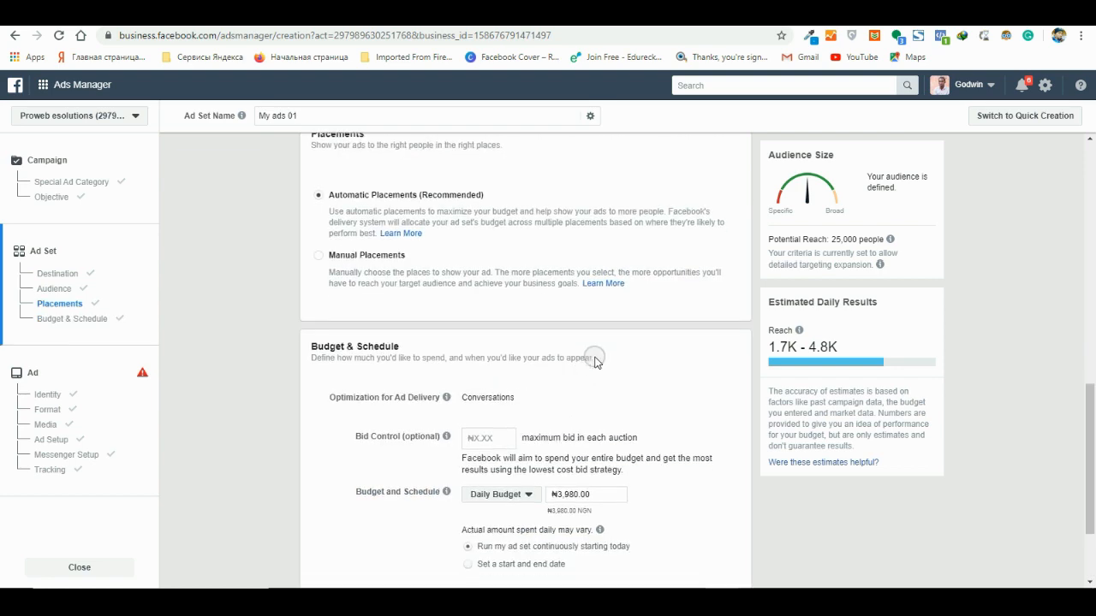
pyautogui.scroll(-2, 594, 360)
pyautogui.scroll(3, 598, 363)
pyautogui.scroll(-5, 594, 360)
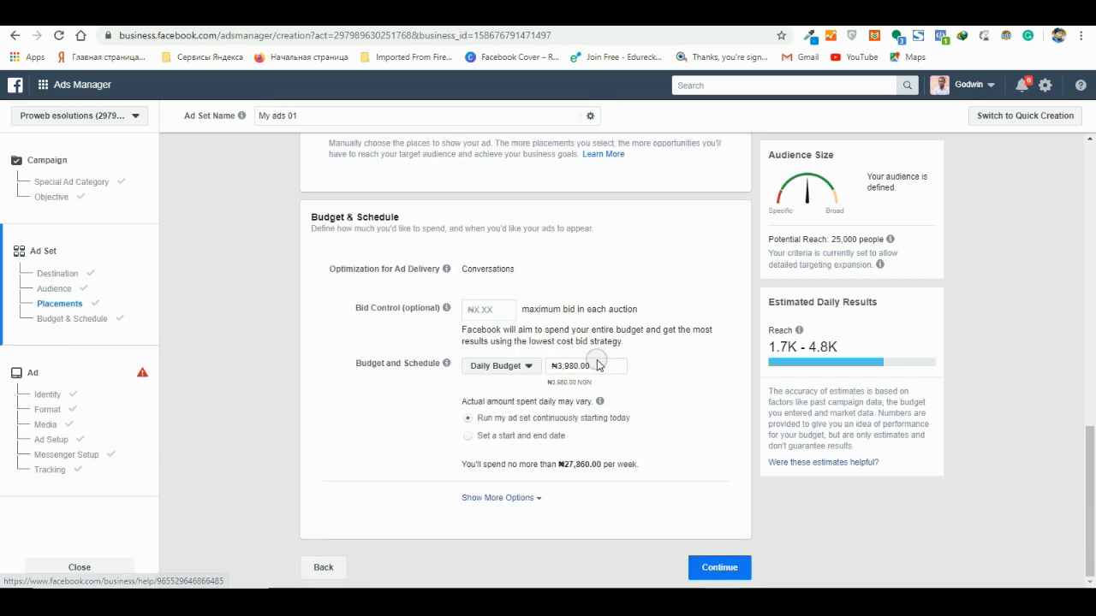
pyautogui.scroll(10, 594, 360)
pyautogui.scroll(-2, 556, 439)
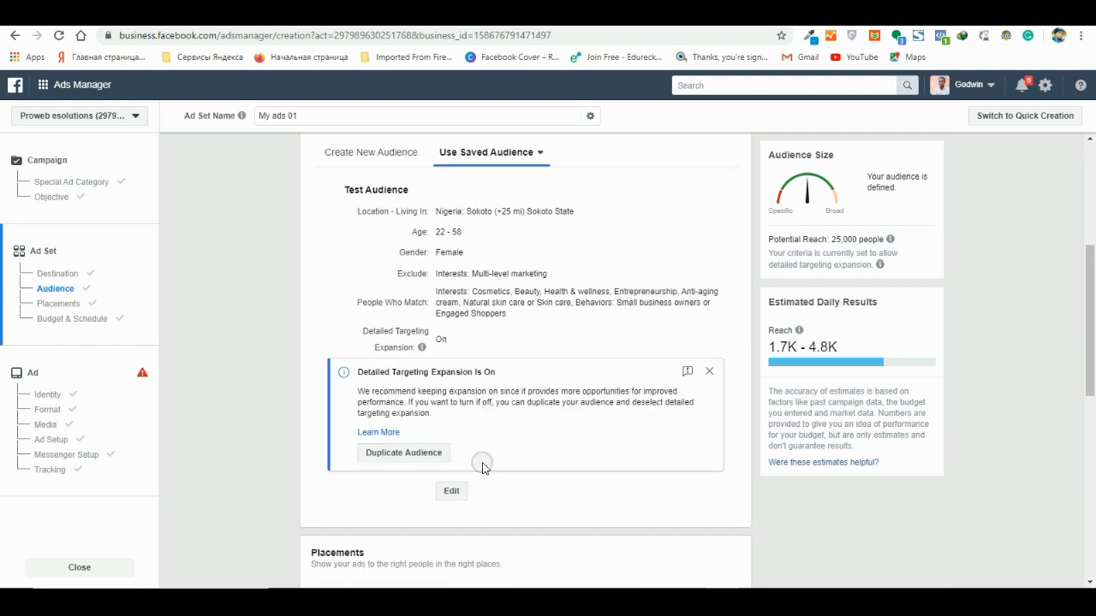
# - Review the saved audience's summary and dismiss the notice about detailed targeting expansion
pyautogui.scroll(2, 540, 257)
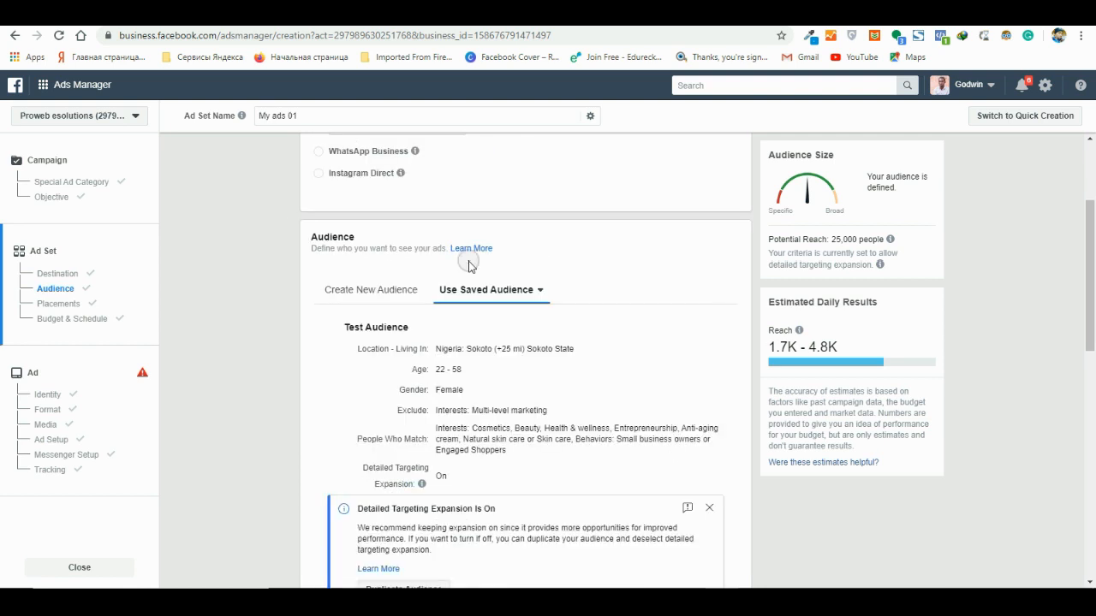
pyautogui.scroll(-2, 511, 315)
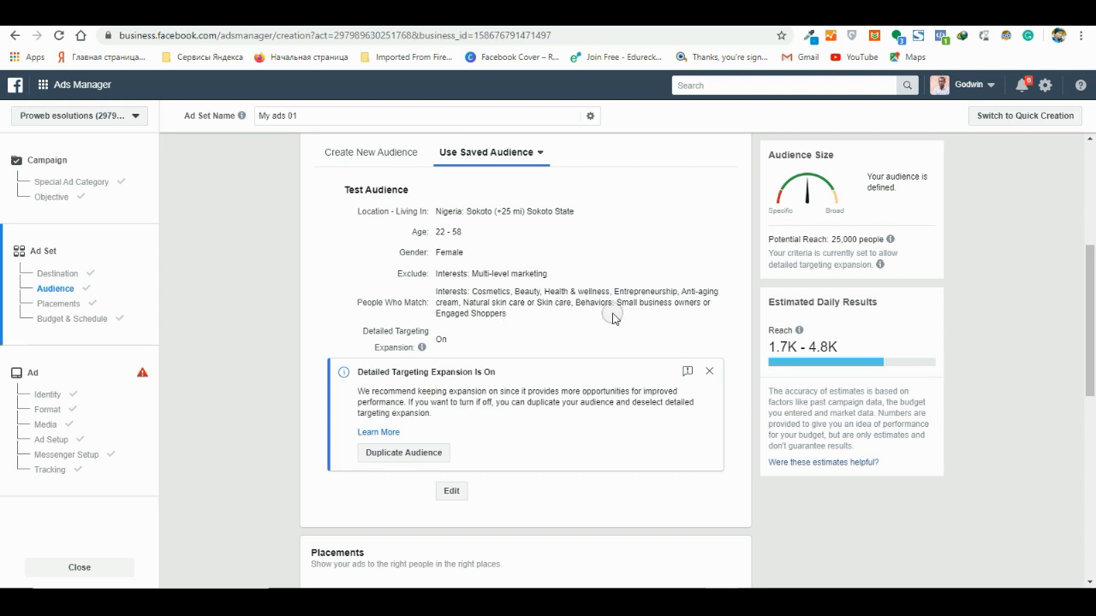
pyautogui.scroll(-2, 610, 342)
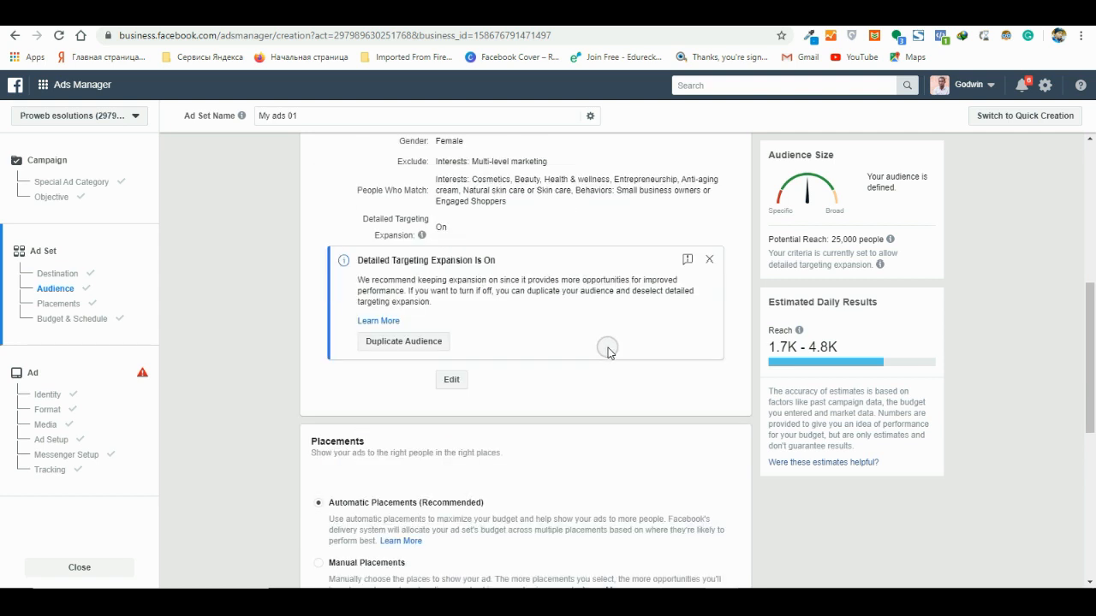
pyautogui.scroll(-7, 608, 351)
pyautogui.scroll(7, 409, 335)
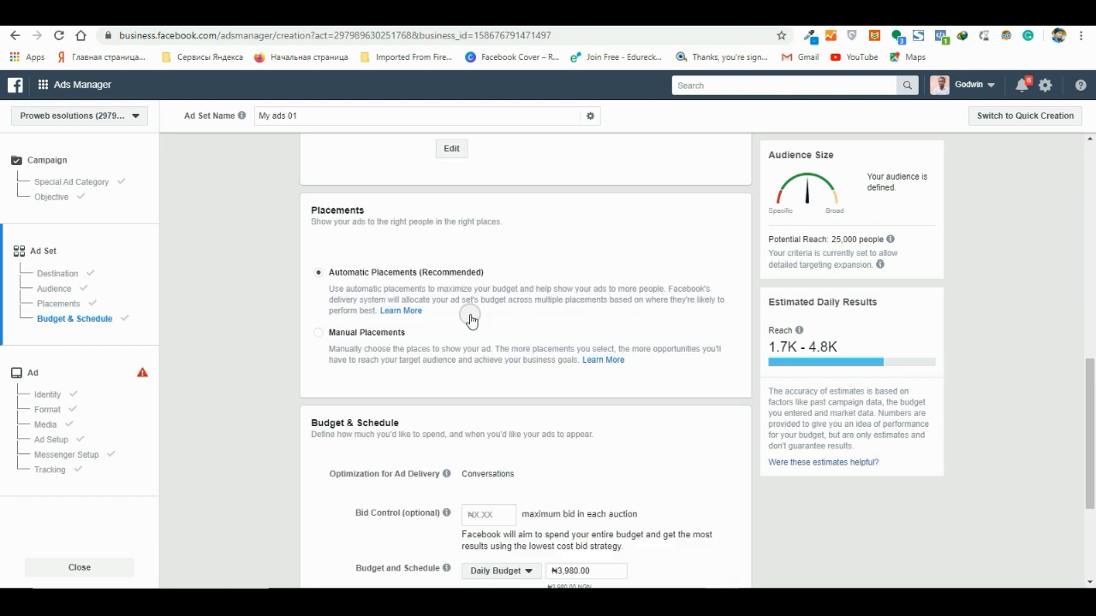
pyautogui.scroll(2, 488, 311)
pyautogui.scroll(3, 499, 303)
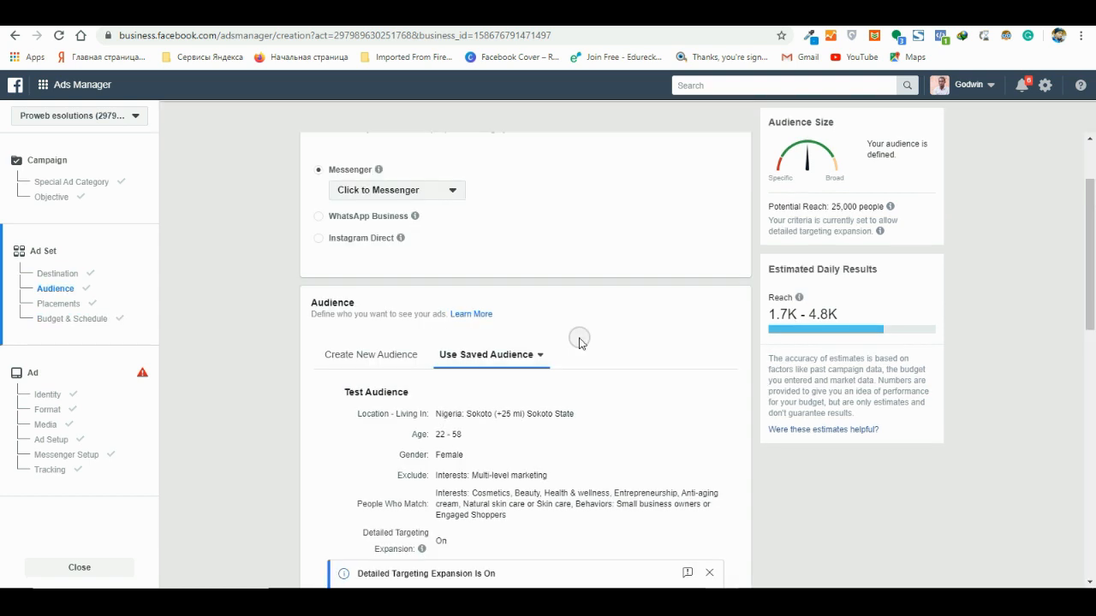
pyautogui.scroll(-2, 578, 343)
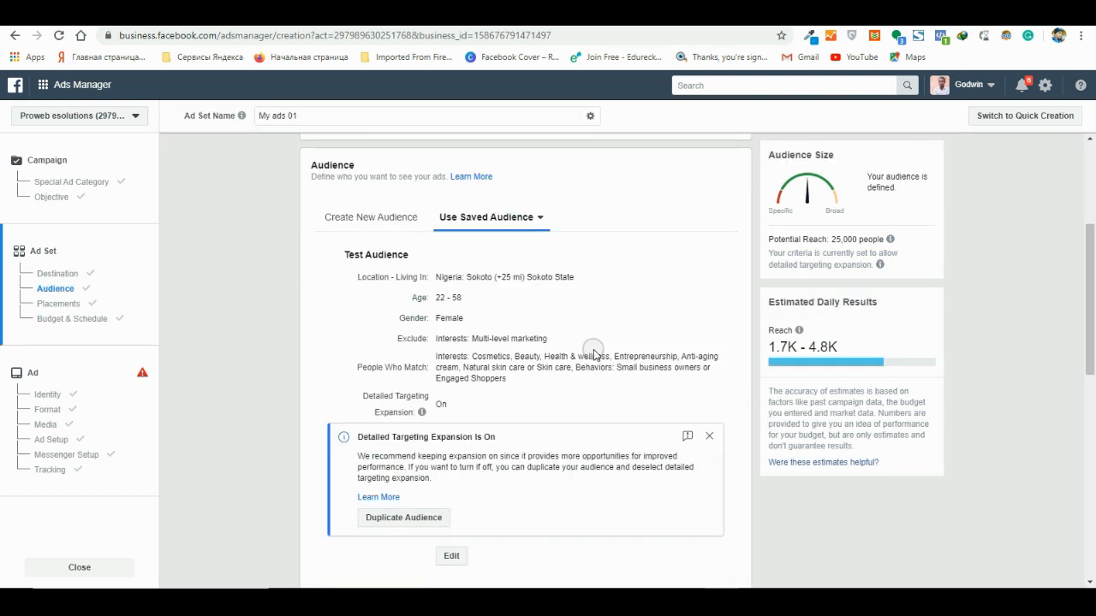
pyautogui.click(709, 438)
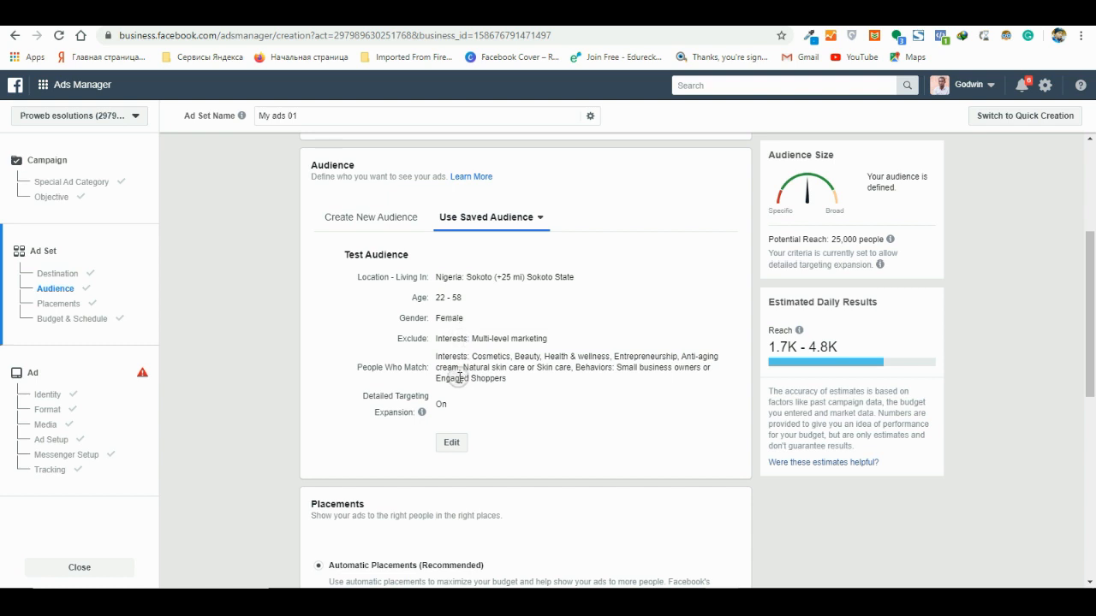
# - Open the saved Test Audience for editing at its exclusion criteria
pyautogui.click(452, 444)
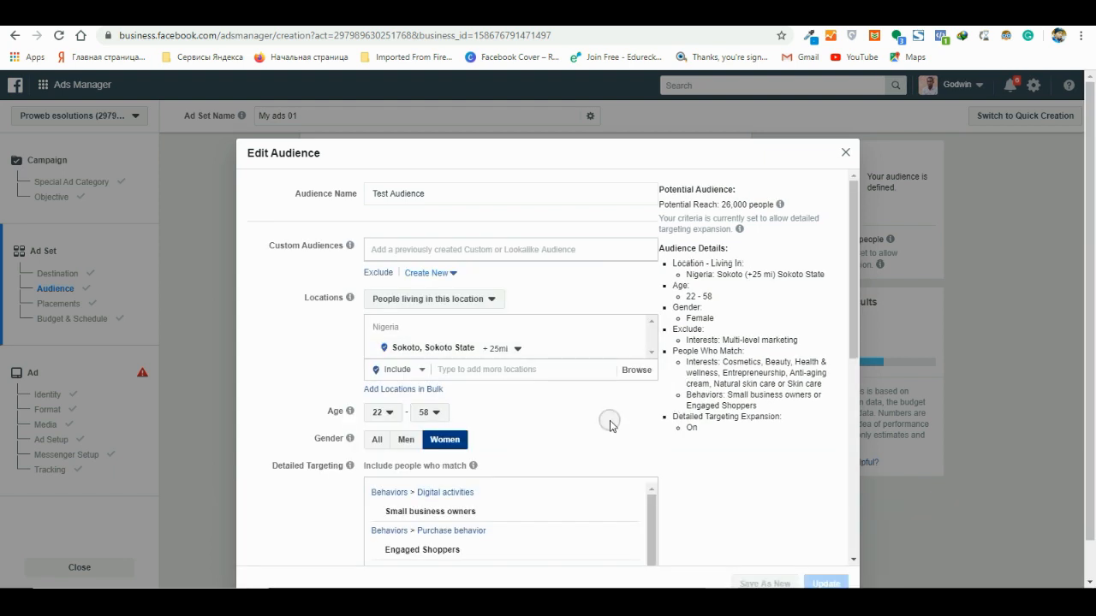
pyautogui.scroll(-3, 611, 421)
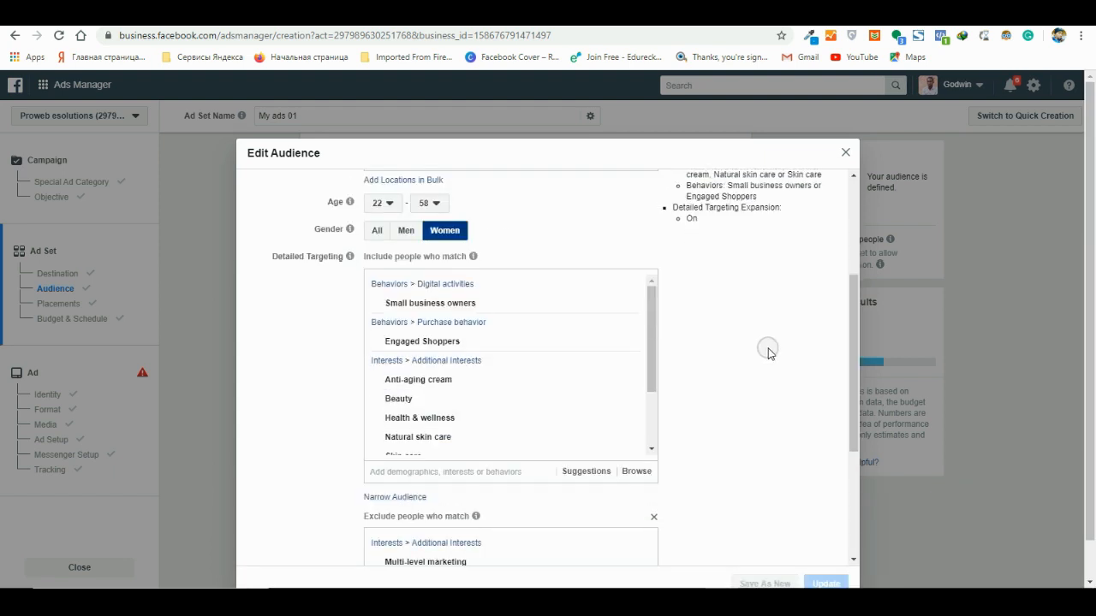
pyautogui.scroll(-2, 766, 351)
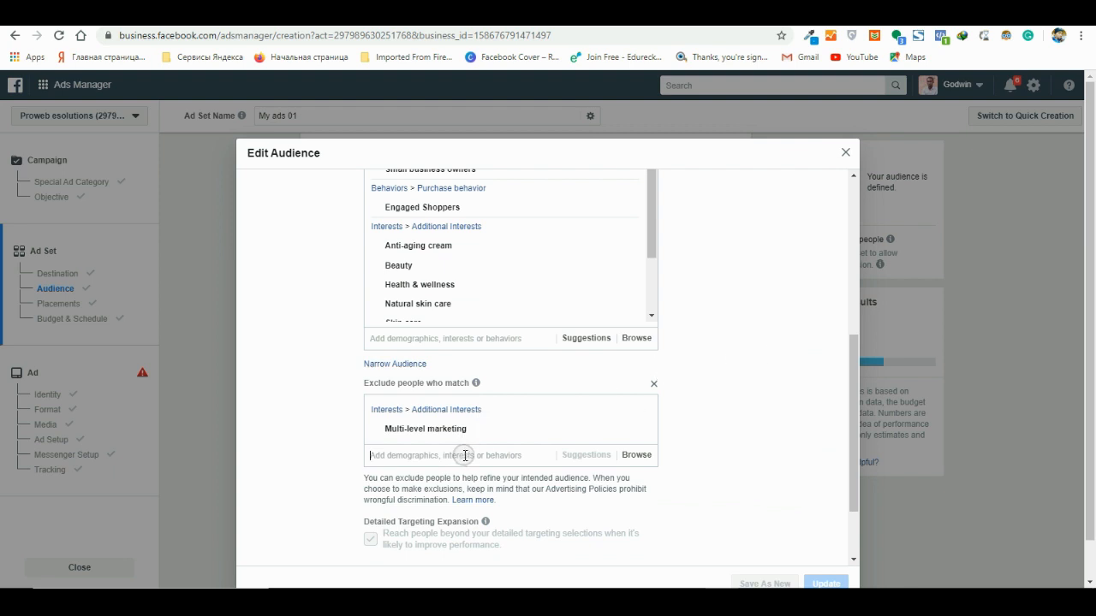
# - Search the audience's exclusion criteria for "andriod" and clear the search
pyautogui.write('an')
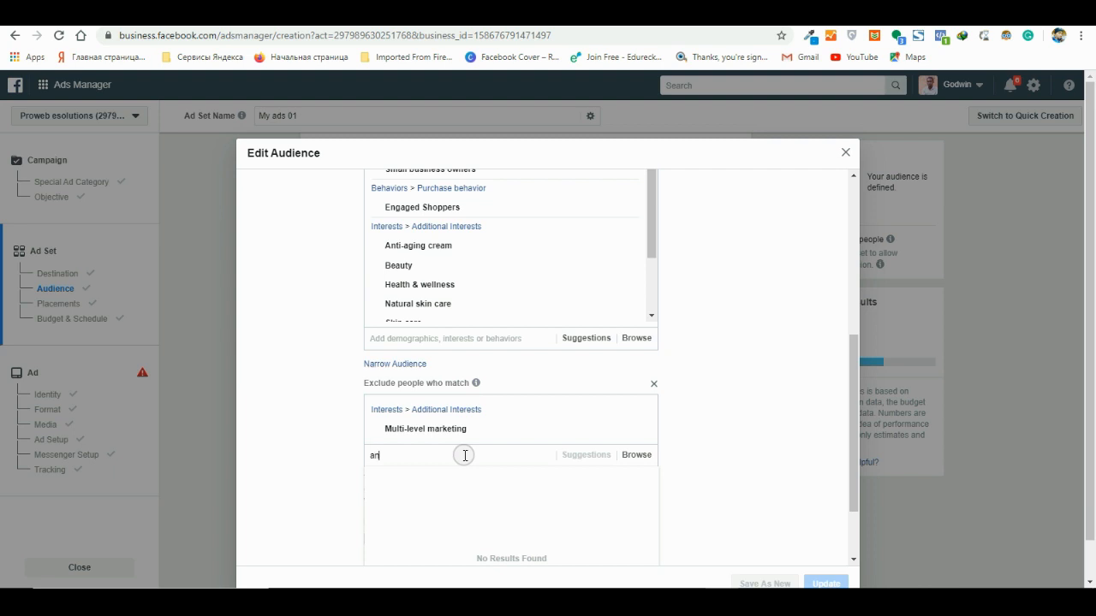
pyautogui.write('df')
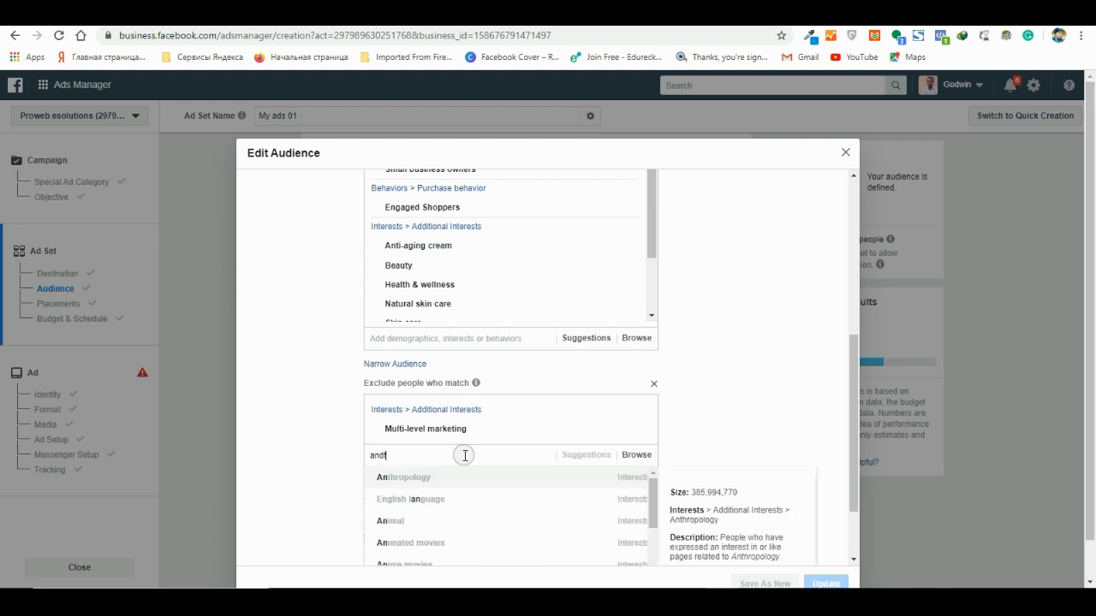
pyautogui.write('riod')
pyautogui.press('BackSpace')
pyautogui.press('BackSpace')
pyautogui.press('BackSpace')
pyautogui.press('BackSpace')
pyautogui.press('BackSpace')
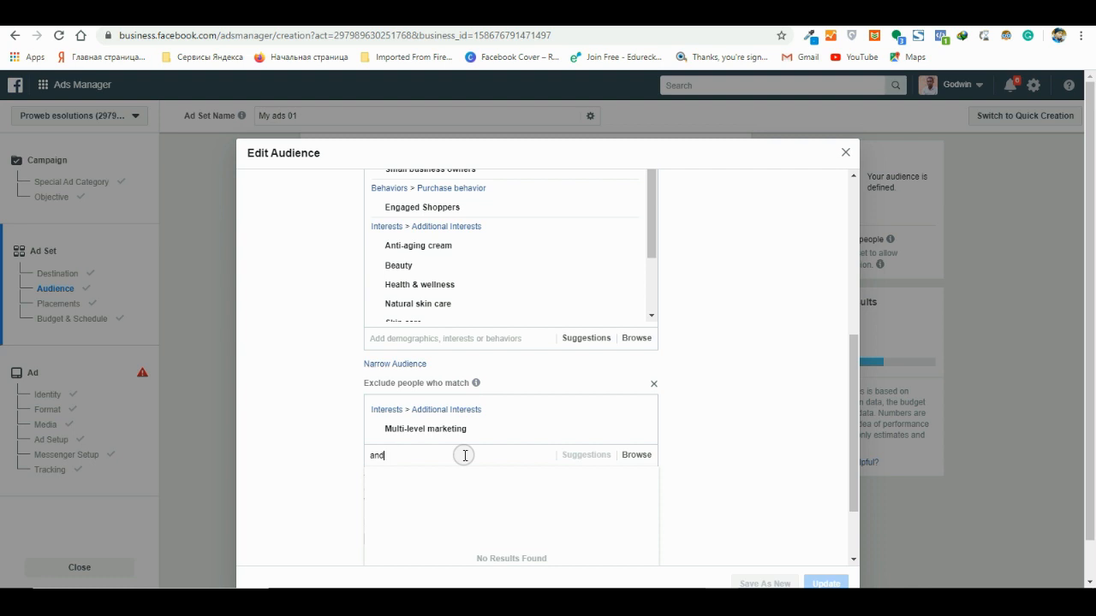
pyautogui.write('riod')
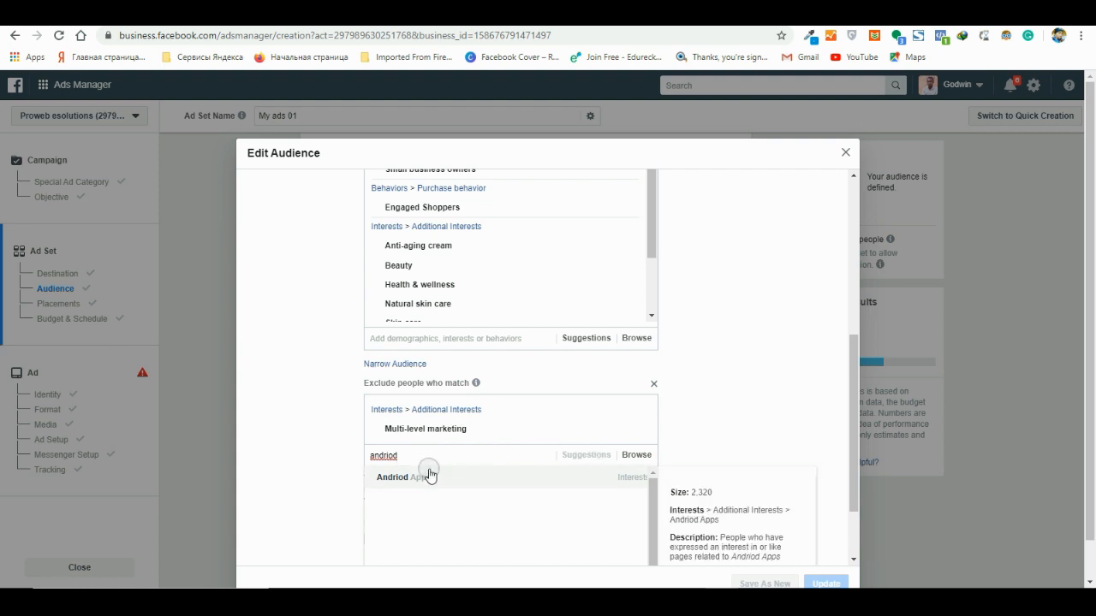
pyautogui.moveTo(403, 457); pyautogui.dragTo(357, 465)
pyautogui.press('BackSpace')
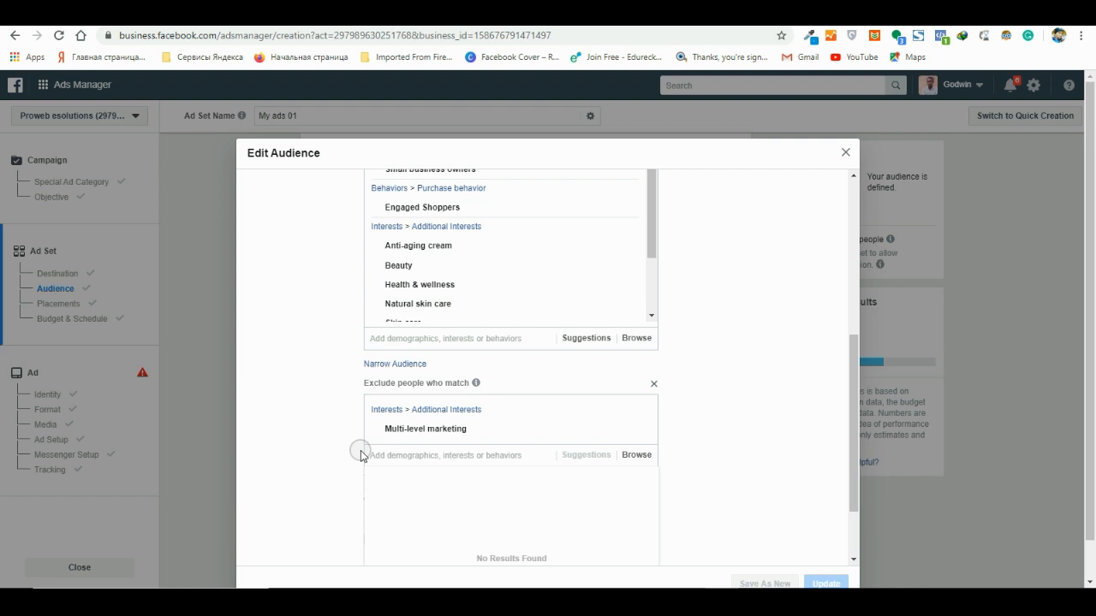
pyautogui.write('p')
pyautogui.press('BackSpace')
# - Browse the excludable behaviors and examine the options under Mobile Device User
pyautogui.click(637, 456)
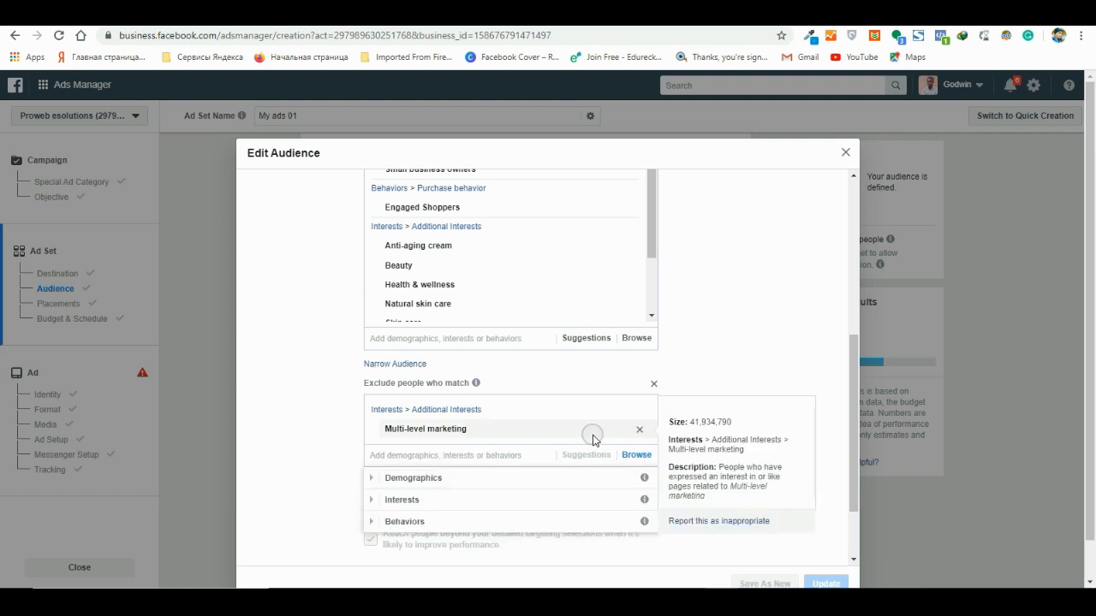
pyautogui.click(461, 520)
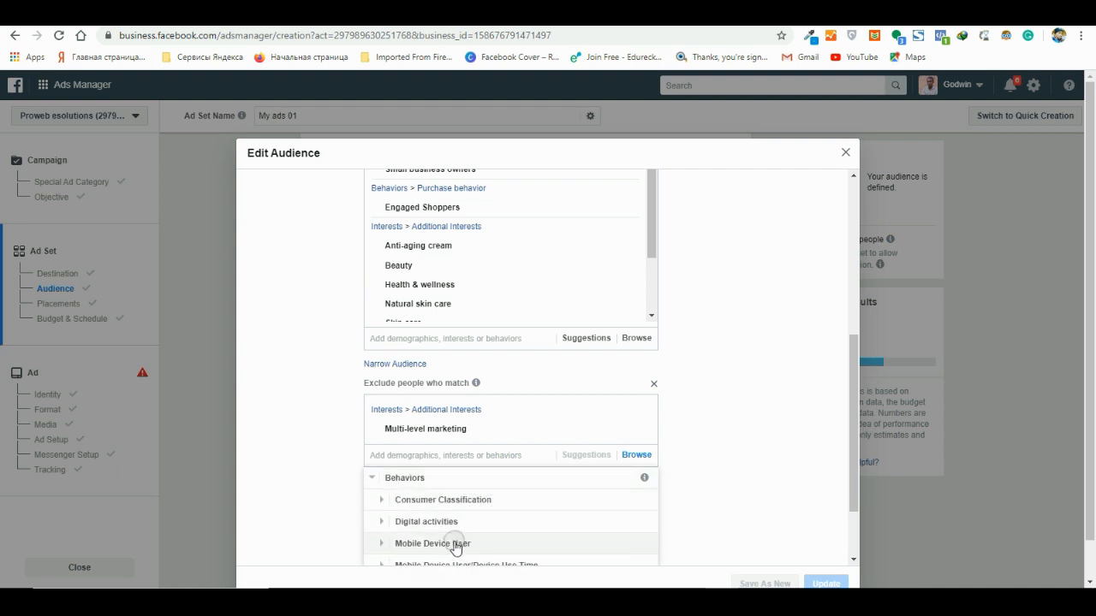
pyautogui.click(454, 544)
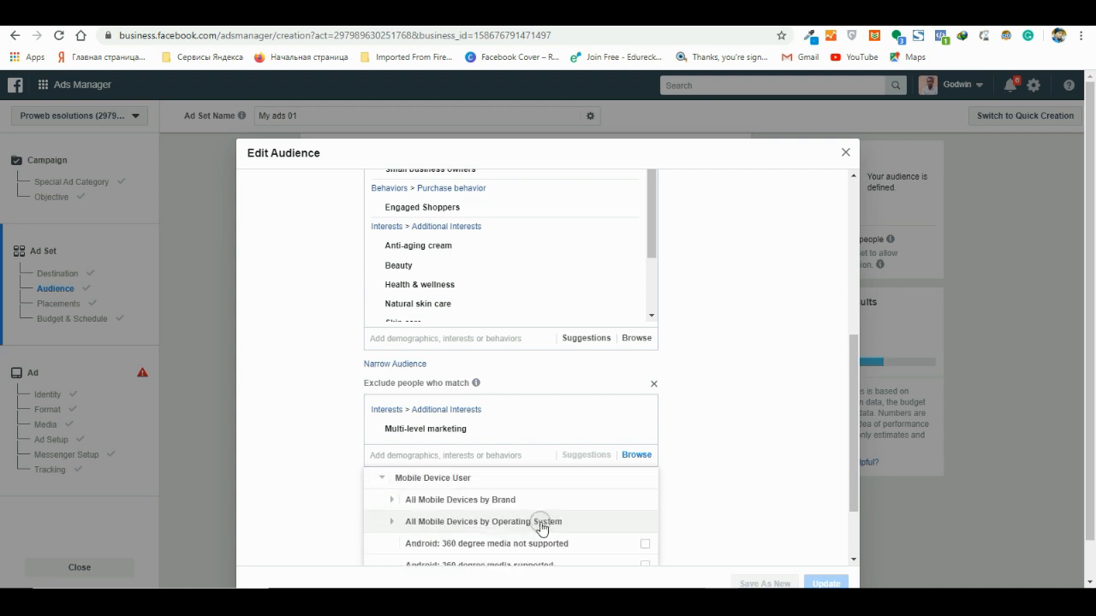
pyautogui.scroll(-2, 539, 526)
pyautogui.scroll(1, 471, 527)
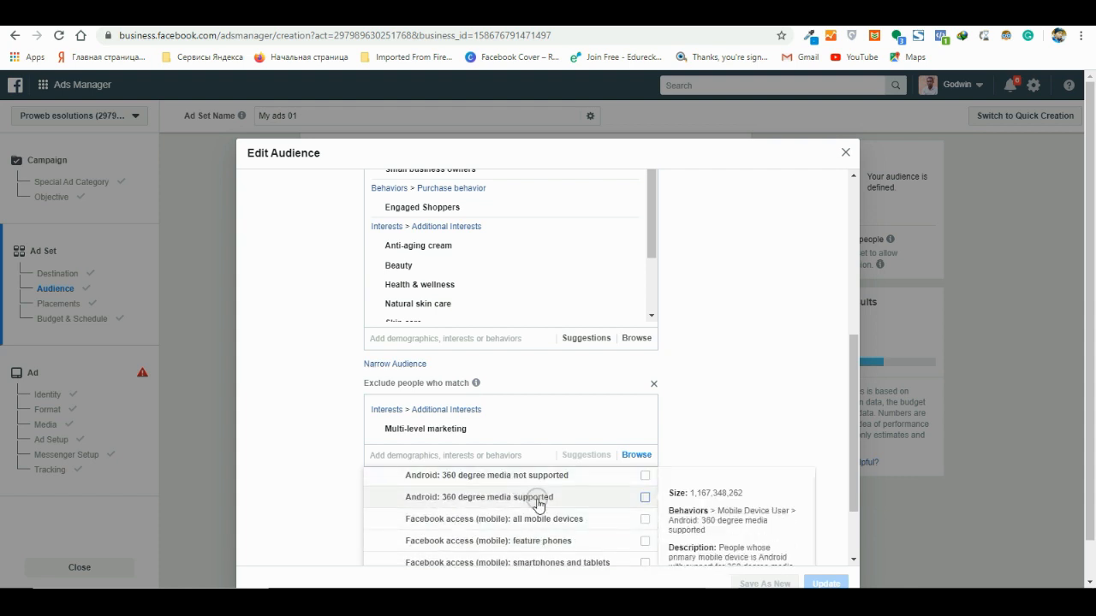
pyautogui.scroll(-2, 537, 506)
pyautogui.scroll(-2, 538, 506)
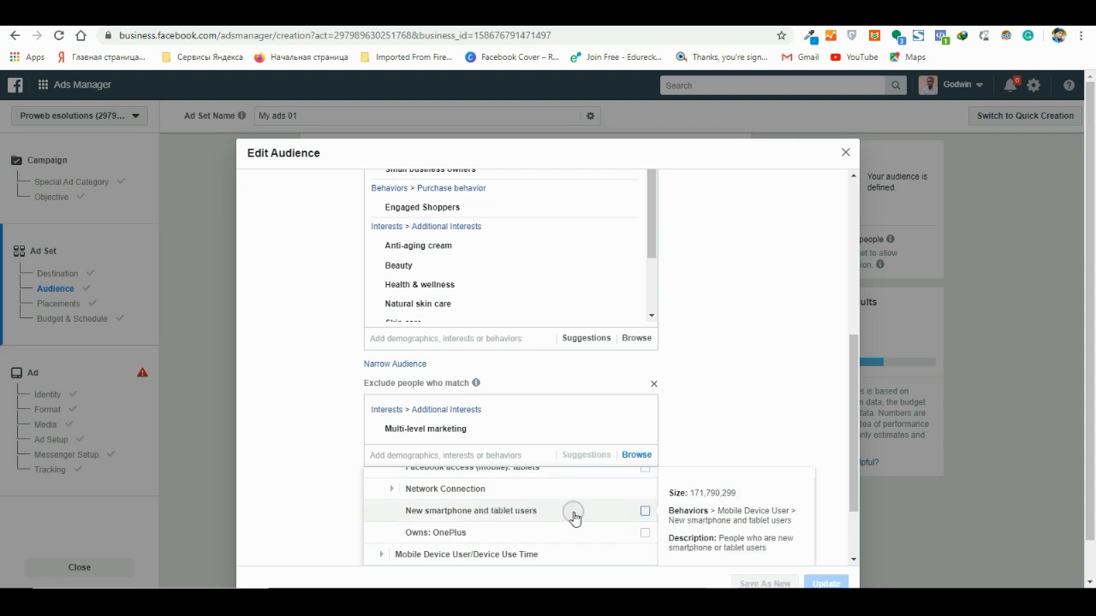
pyautogui.scroll(-1, 571, 518)
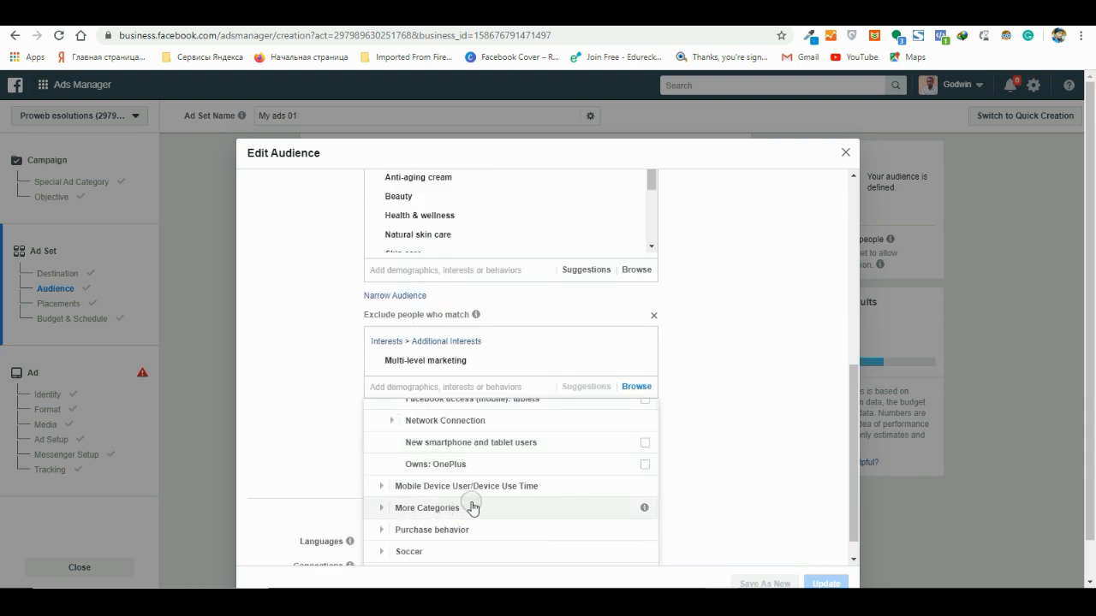
pyautogui.scroll(1, 473, 508)
pyautogui.scroll(1, 473, 508)
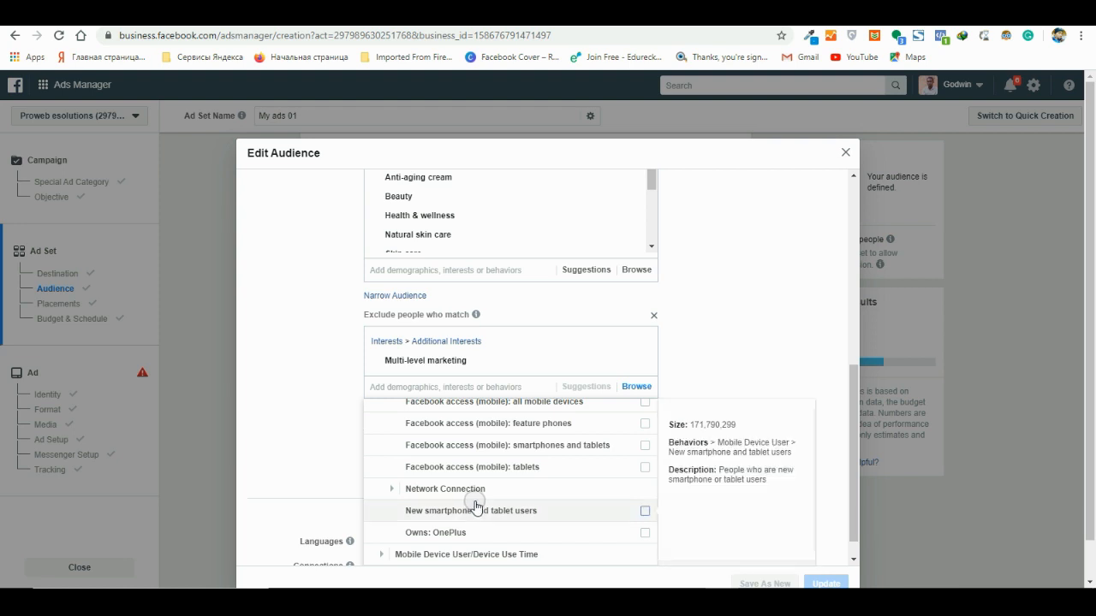
pyautogui.scroll(3, 479, 505)
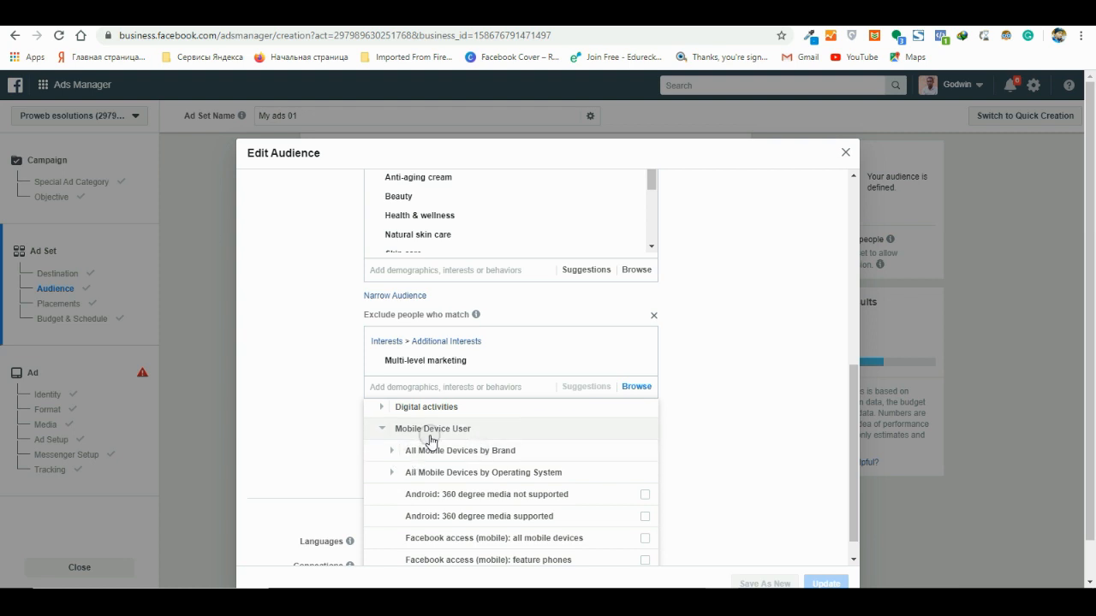
pyautogui.scroll(2, 437, 445)
pyautogui.scroll(-3, 489, 470)
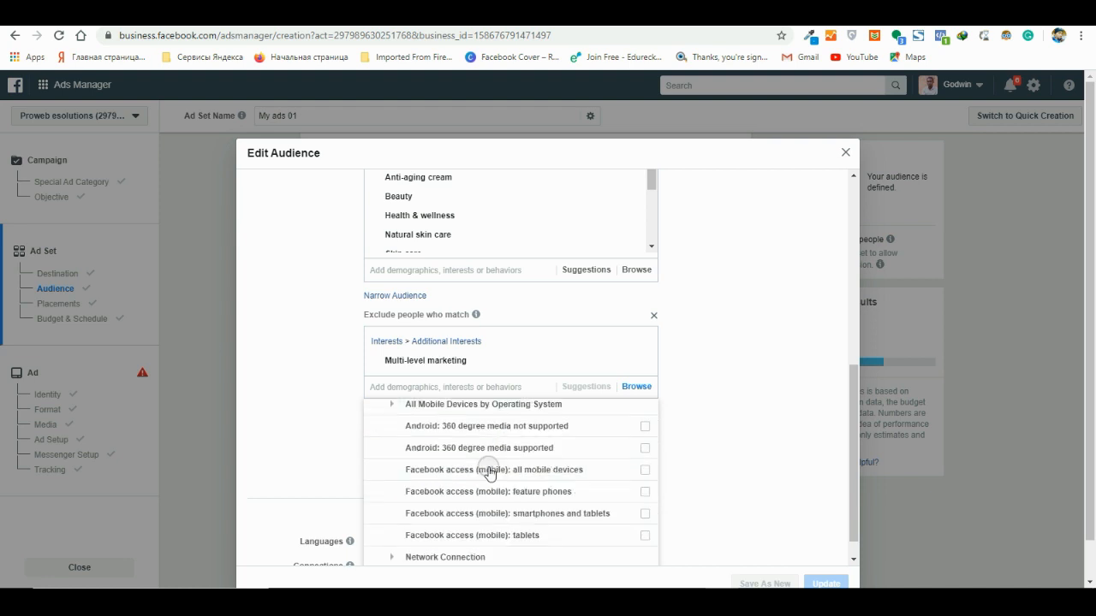
pyautogui.scroll(-3, 492, 473)
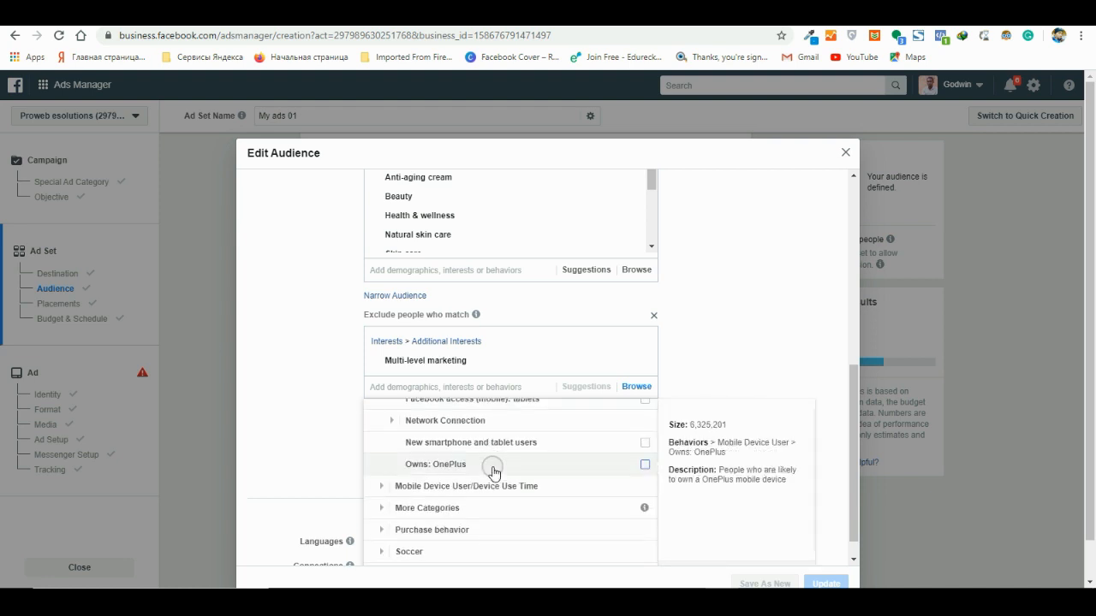
# - Examine the excludable behaviors under Mobile Device User/Device Use Time, More Categories and Digital activities
pyautogui.click(385, 486)
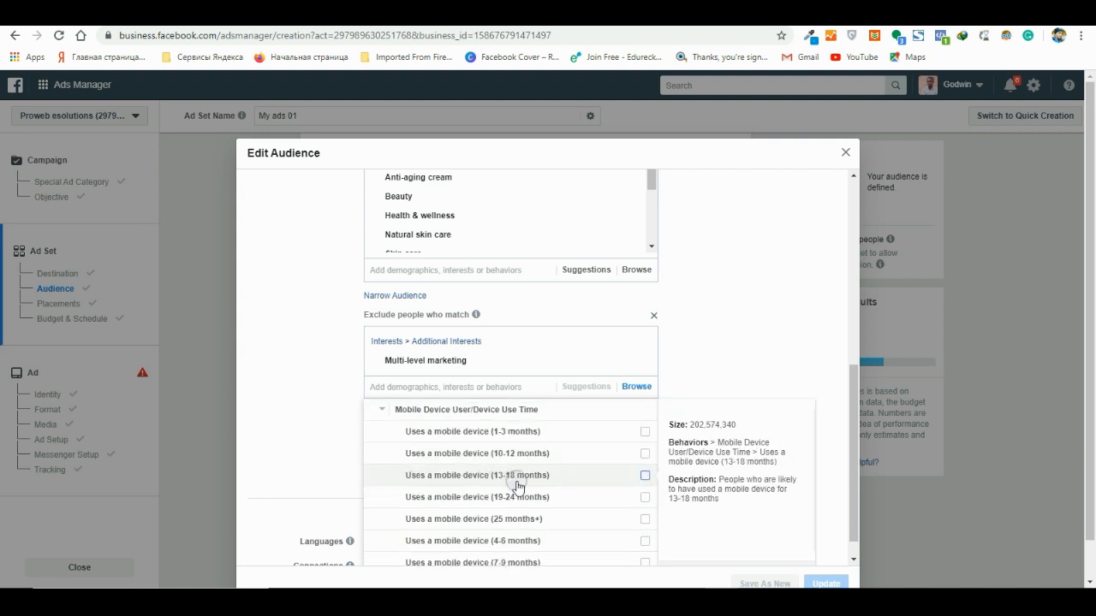
pyautogui.scroll(2, 517, 487)
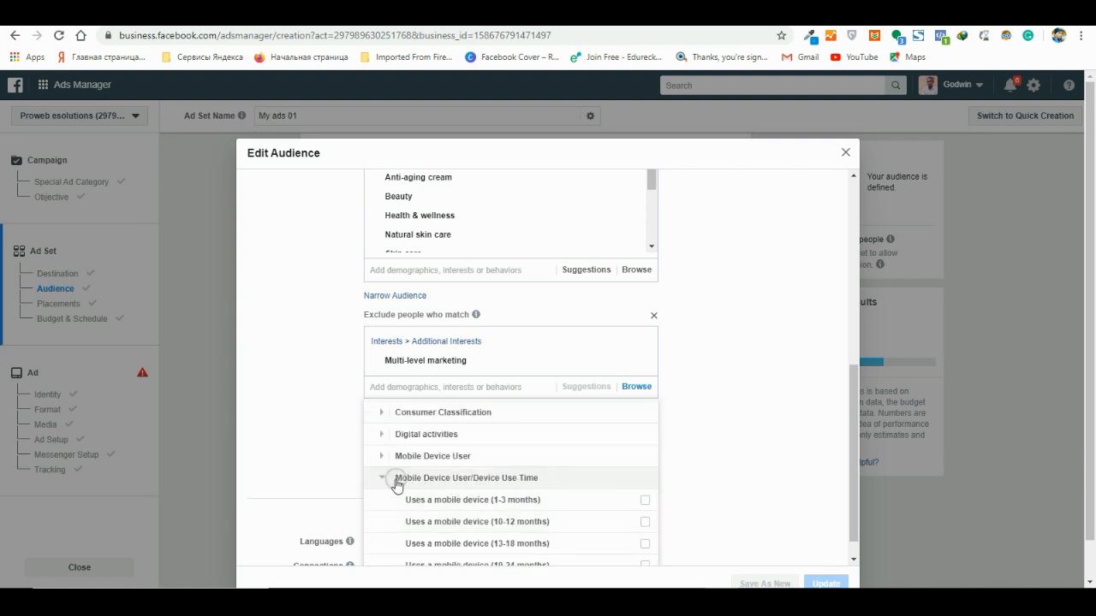
pyautogui.click(384, 479)
pyautogui.scroll(-1, 534, 503)
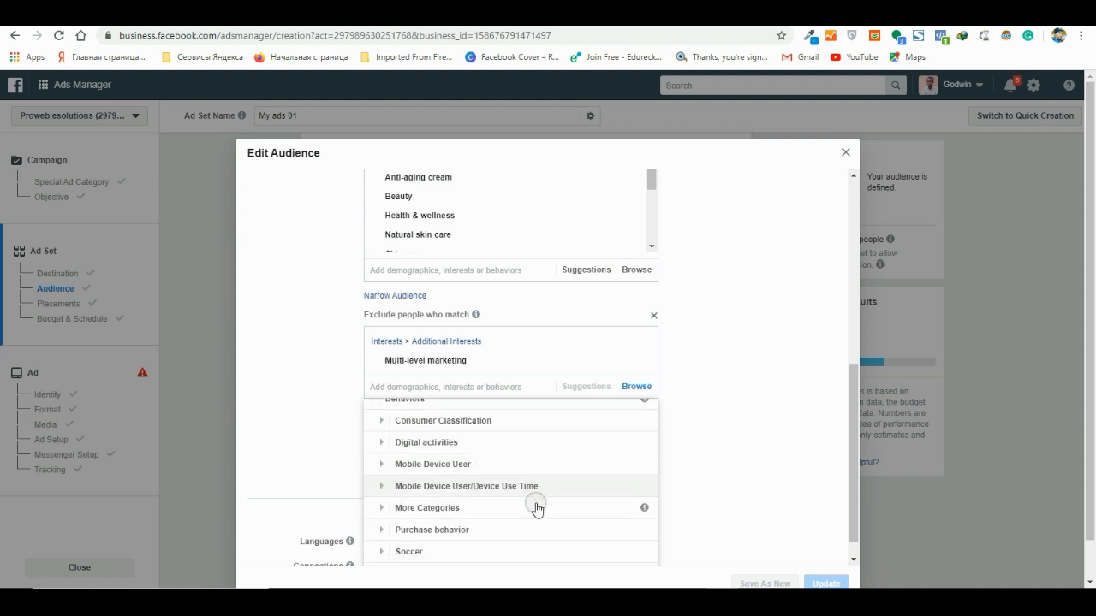
pyautogui.click(574, 511)
pyautogui.scroll(-1, 575, 510)
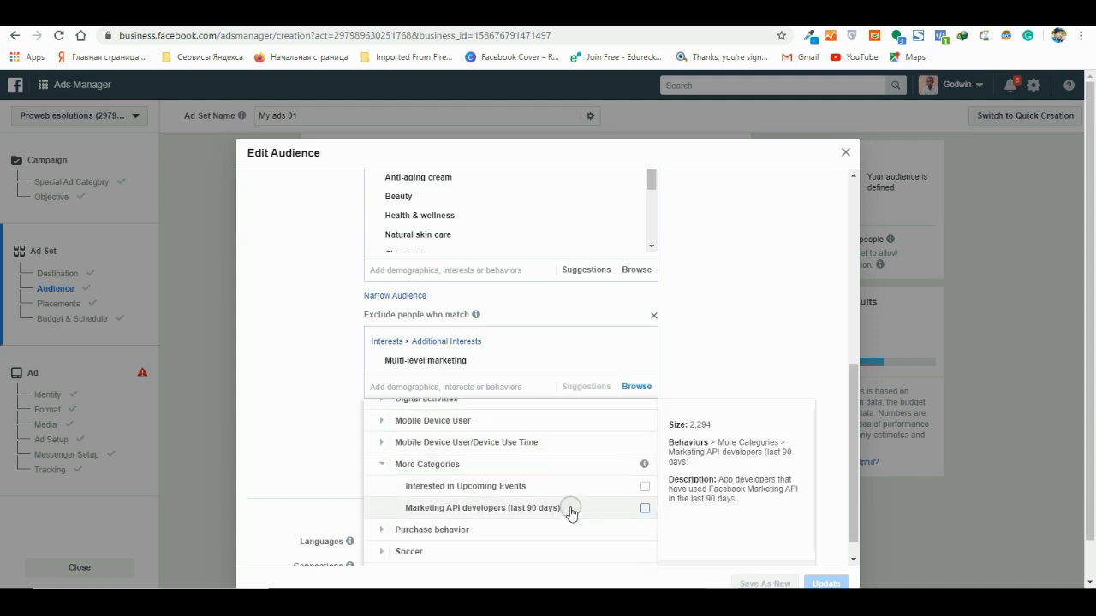
pyautogui.scroll(2, 557, 510)
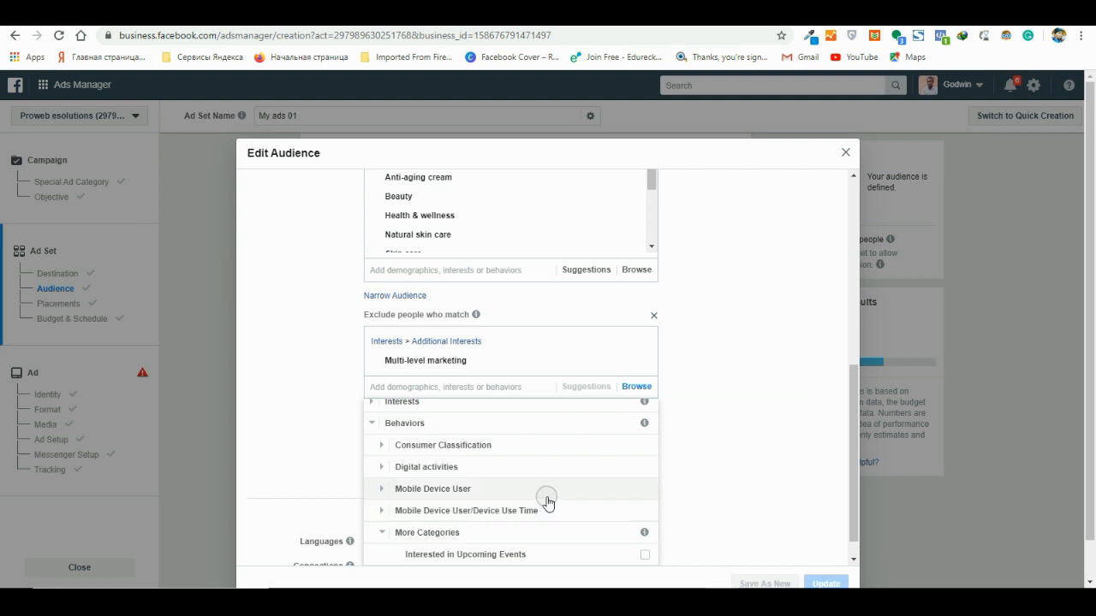
pyautogui.click(386, 468)
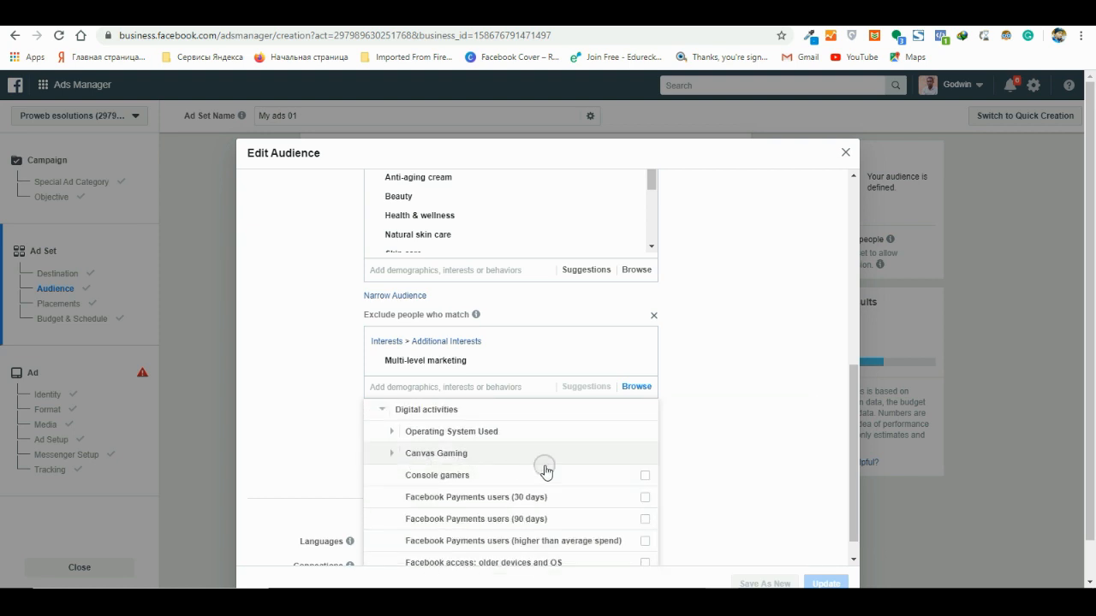
pyautogui.scroll(-1, 556, 482)
pyautogui.scroll(2, 557, 484)
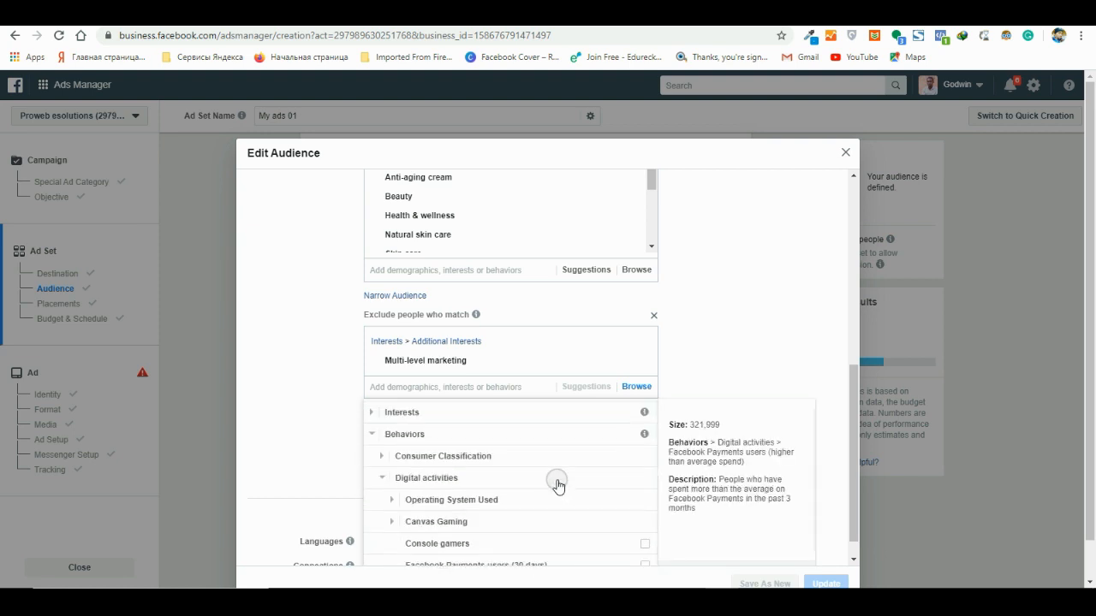
pyautogui.click(386, 436)
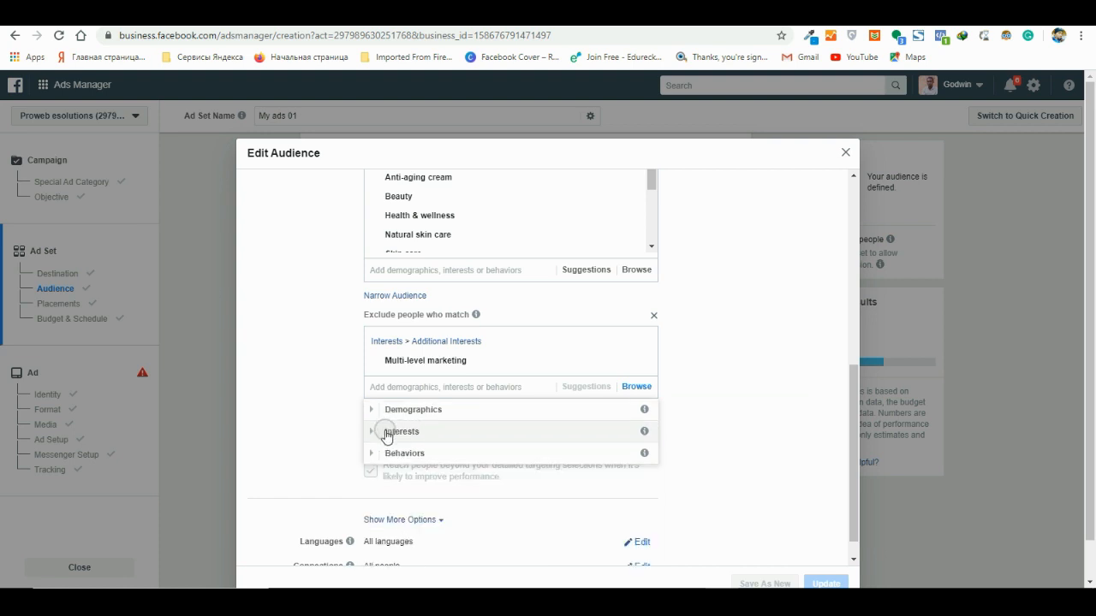
# - Examine the Apple devices listed by brand under the Mobile Device User behaviors in the exclusion criteria
pyautogui.click(380, 453)
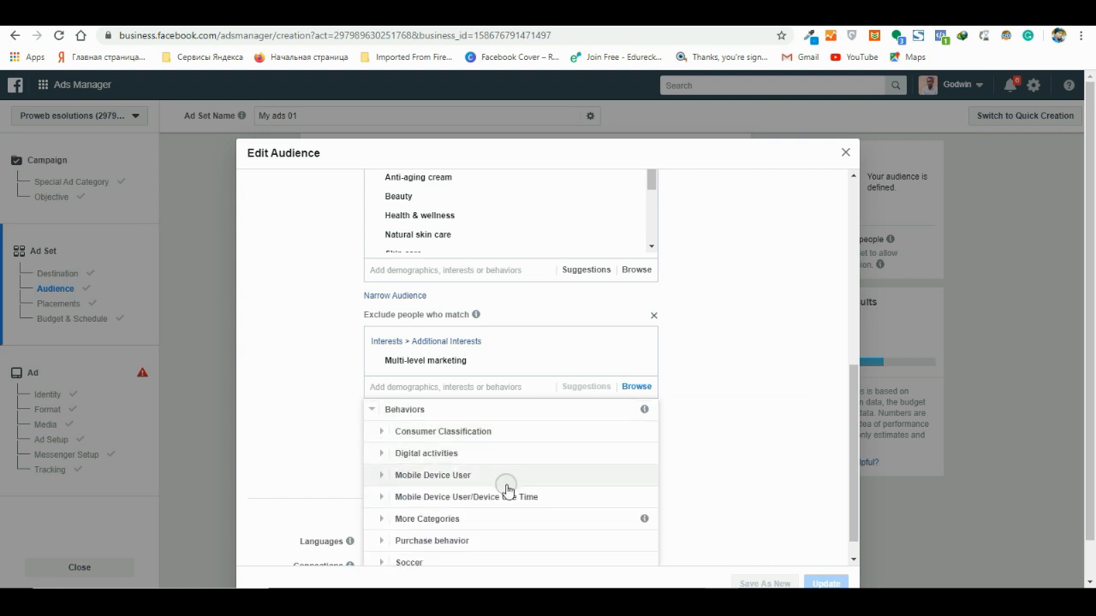
pyautogui.click(379, 476)
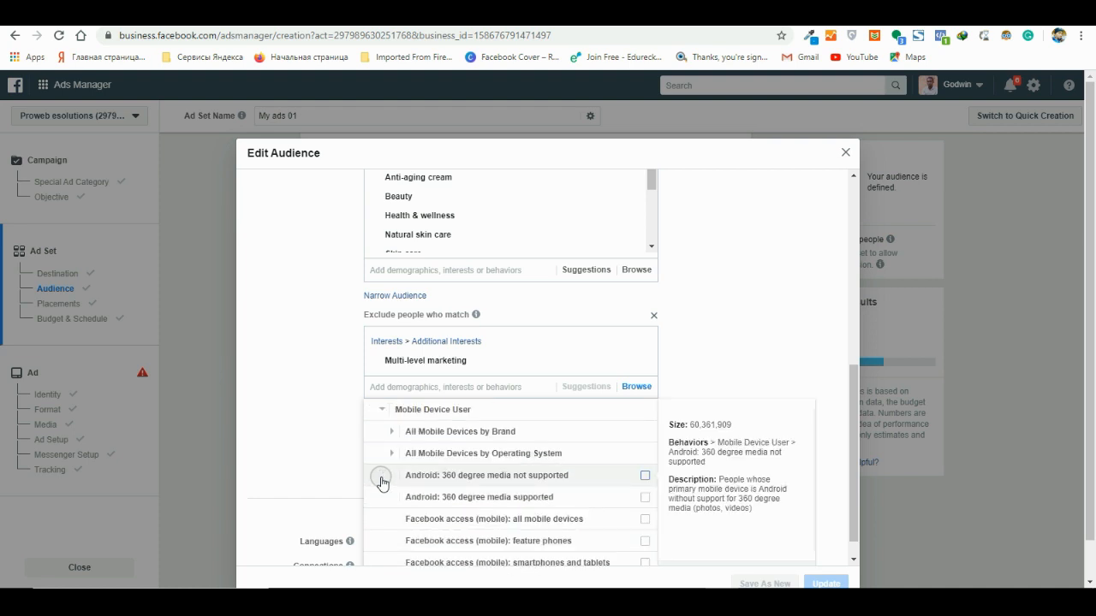
pyautogui.click(392, 453)
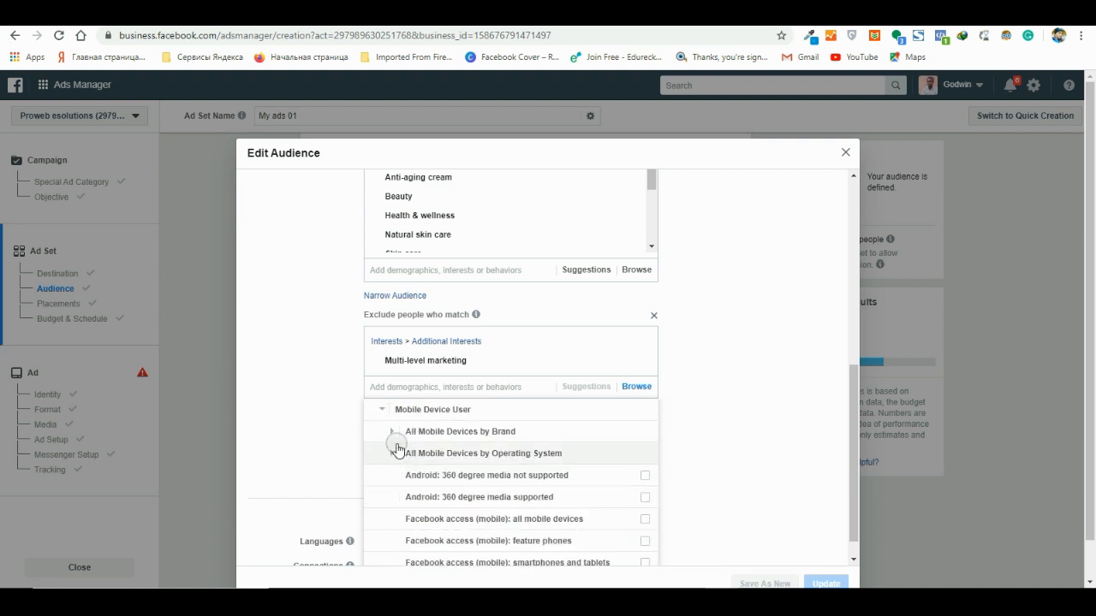
pyautogui.click(392, 432)
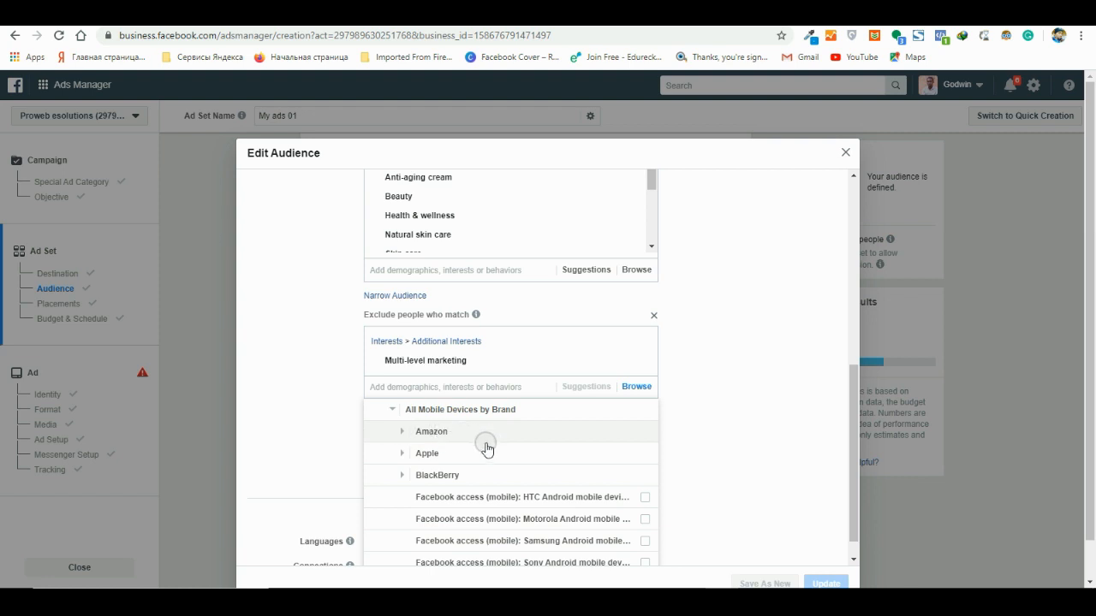
pyautogui.click(452, 455)
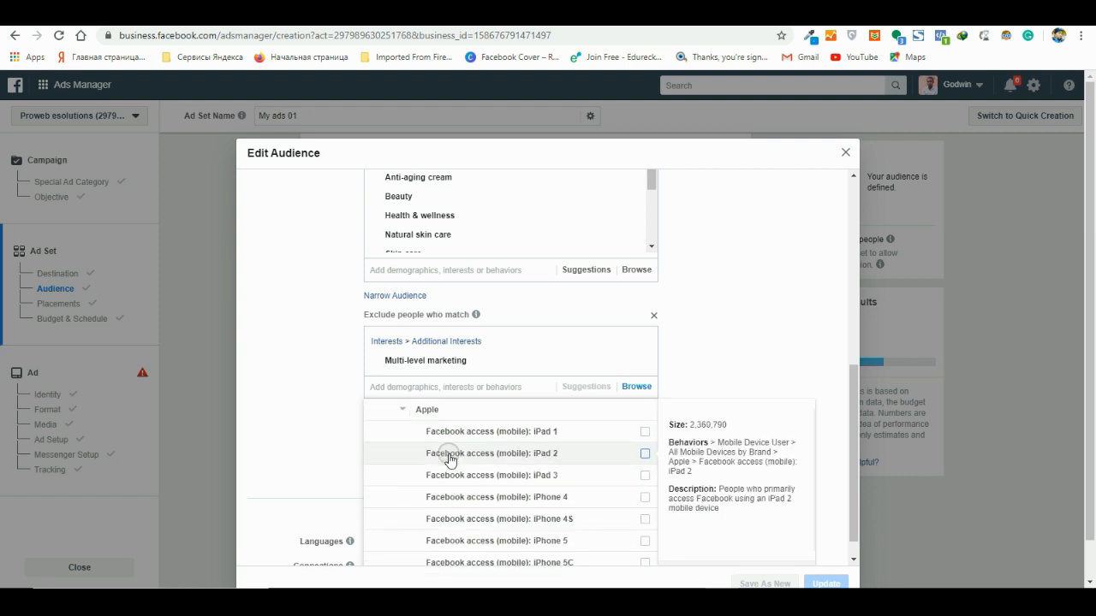
pyautogui.scroll(-2, 555, 482)
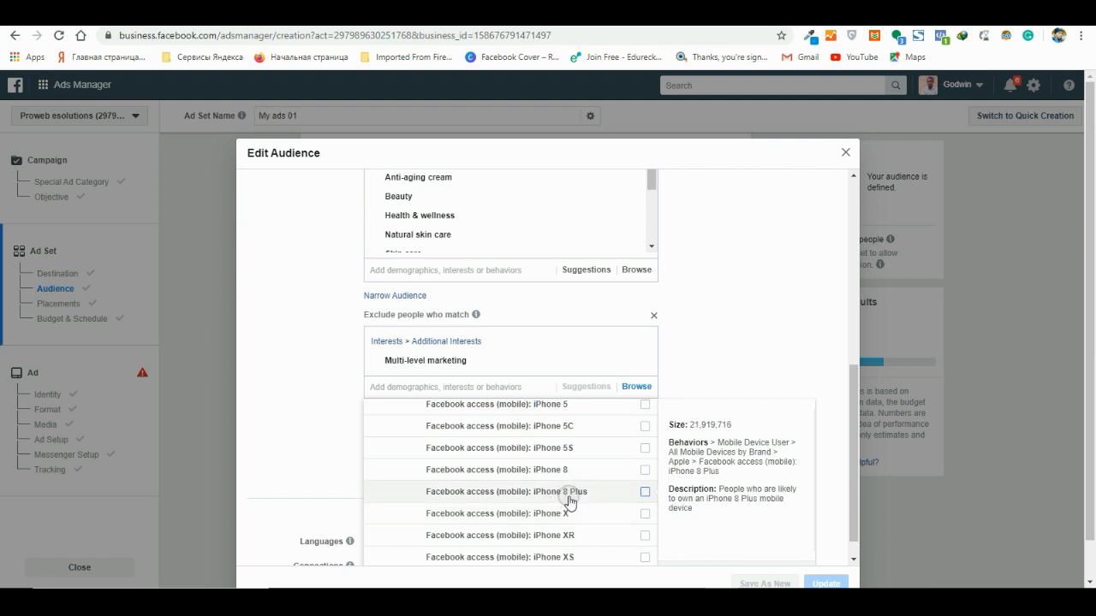
pyautogui.scroll(-1, 567, 505)
pyautogui.scroll(-3, 567, 506)
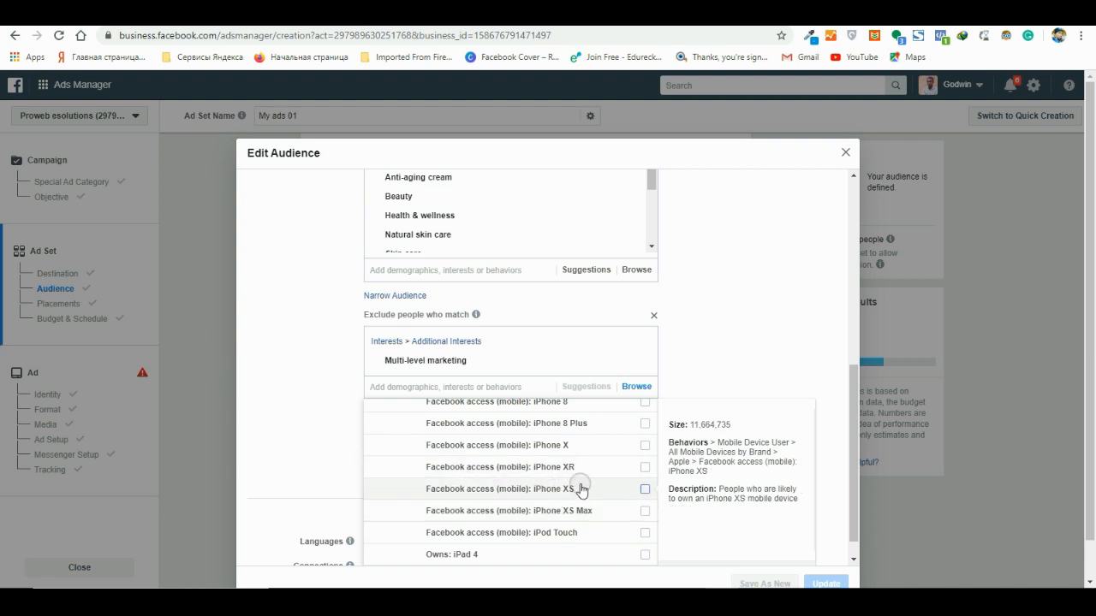
pyautogui.scroll(-5, 579, 490)
pyautogui.scroll(8, 580, 493)
pyautogui.scroll(10, 580, 493)
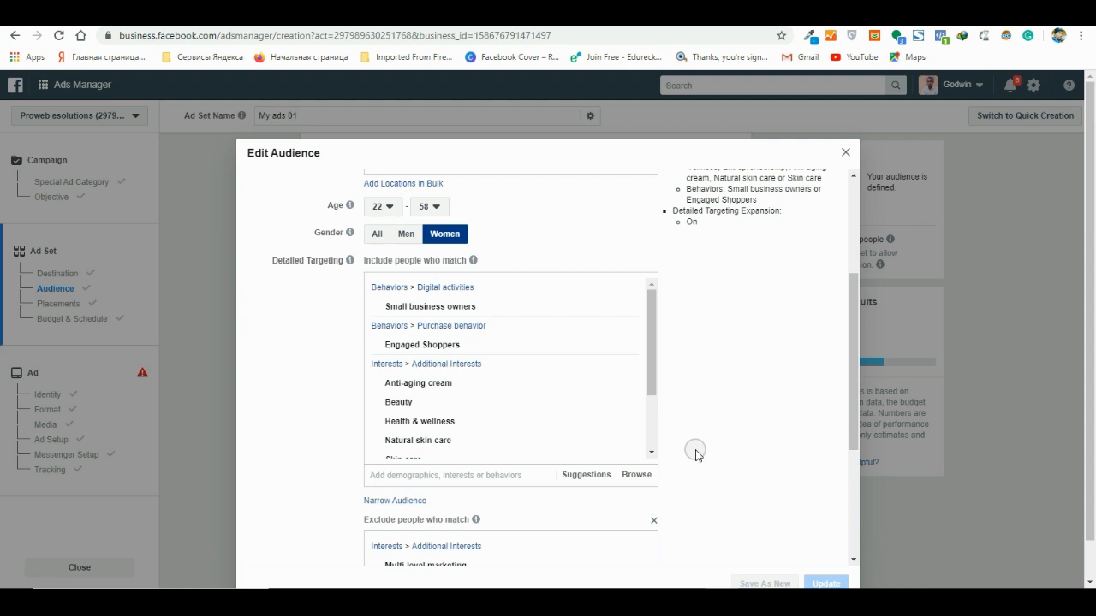
pyautogui.scroll(-3, 660, 417)
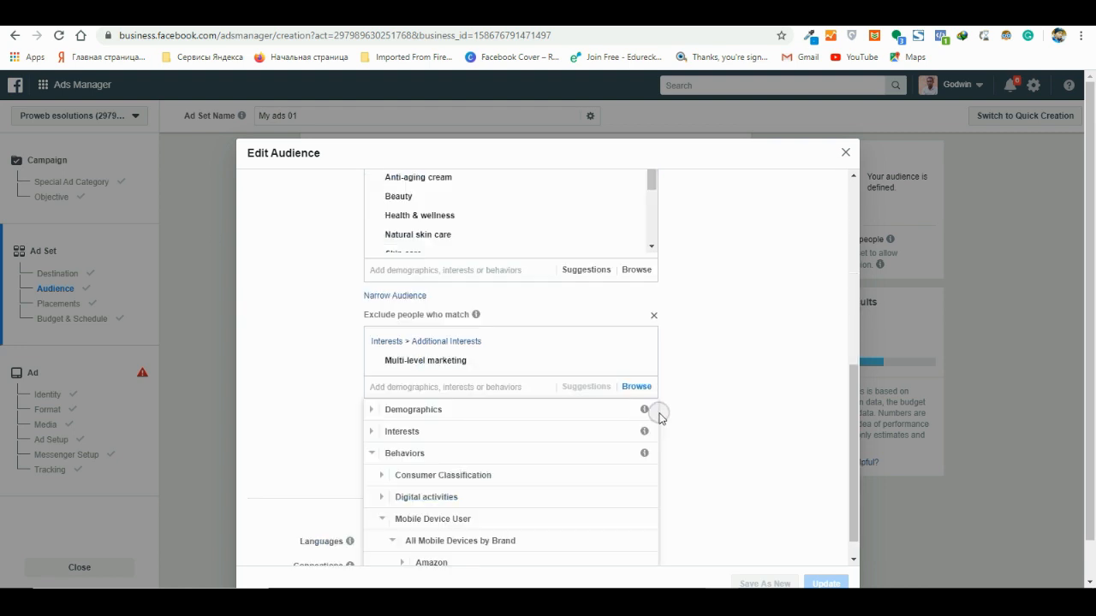
pyautogui.scroll(-3, 577, 452)
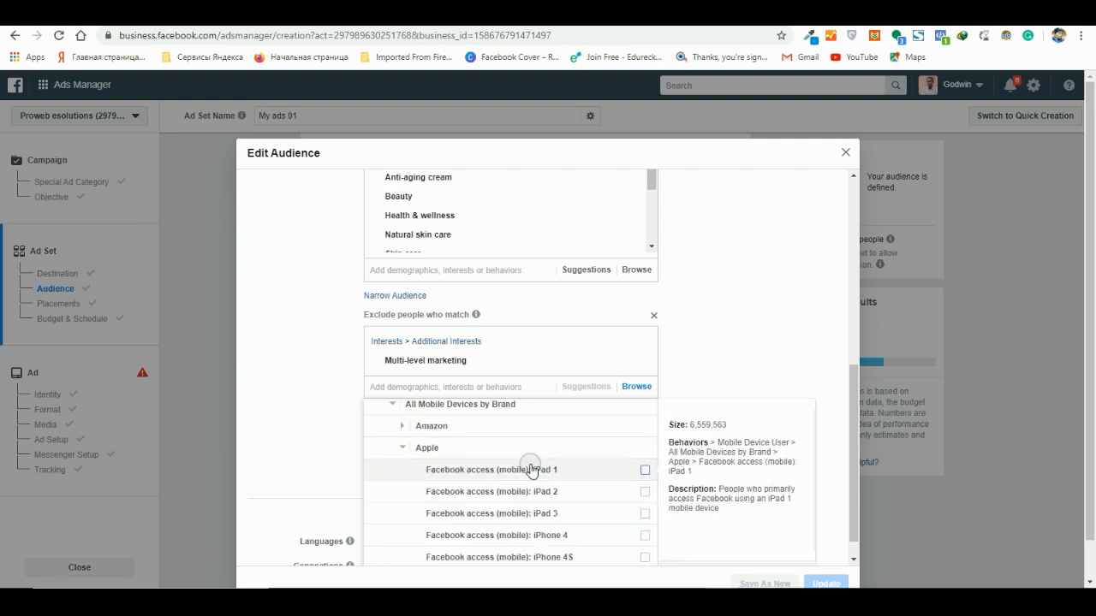
# - Exclude people with the operating-system behavior Facebook access (mobile): Android devices
pyautogui.click(393, 404)
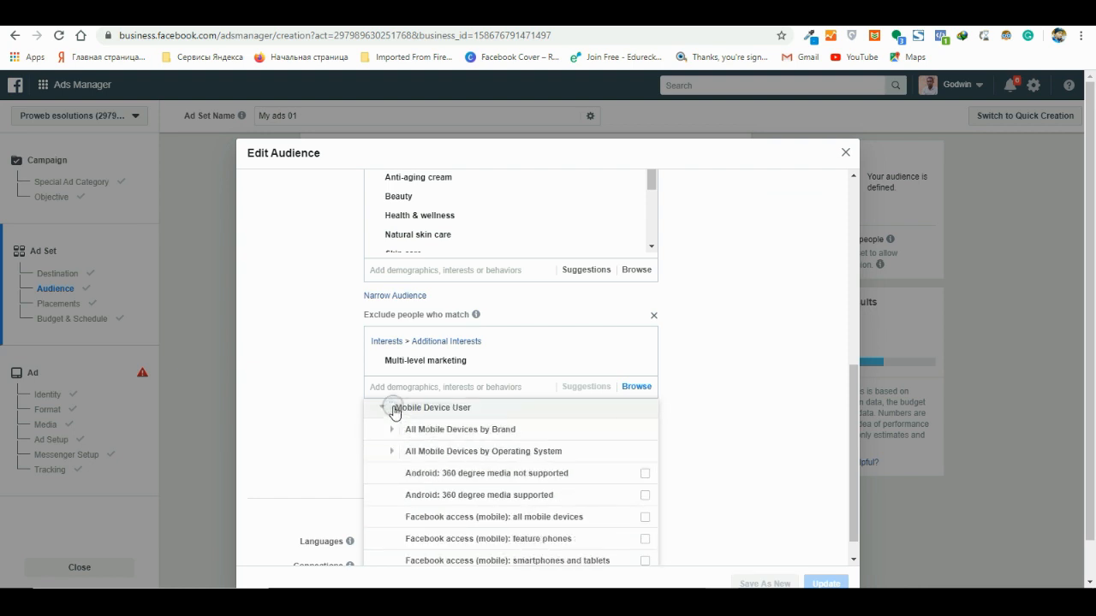
pyautogui.moveTo(621, 476)
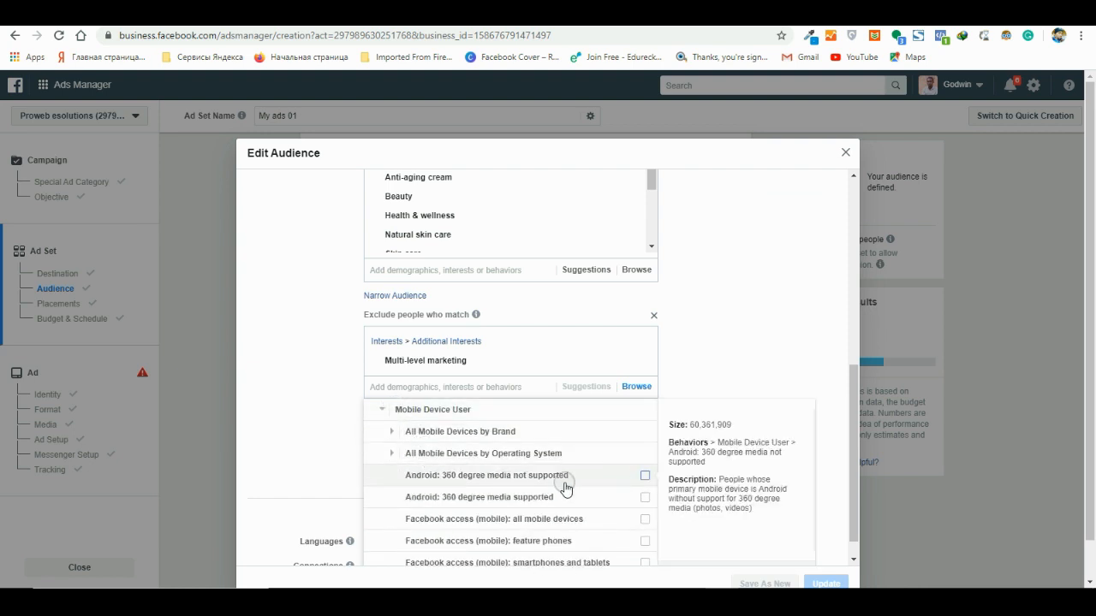
pyautogui.click(392, 453)
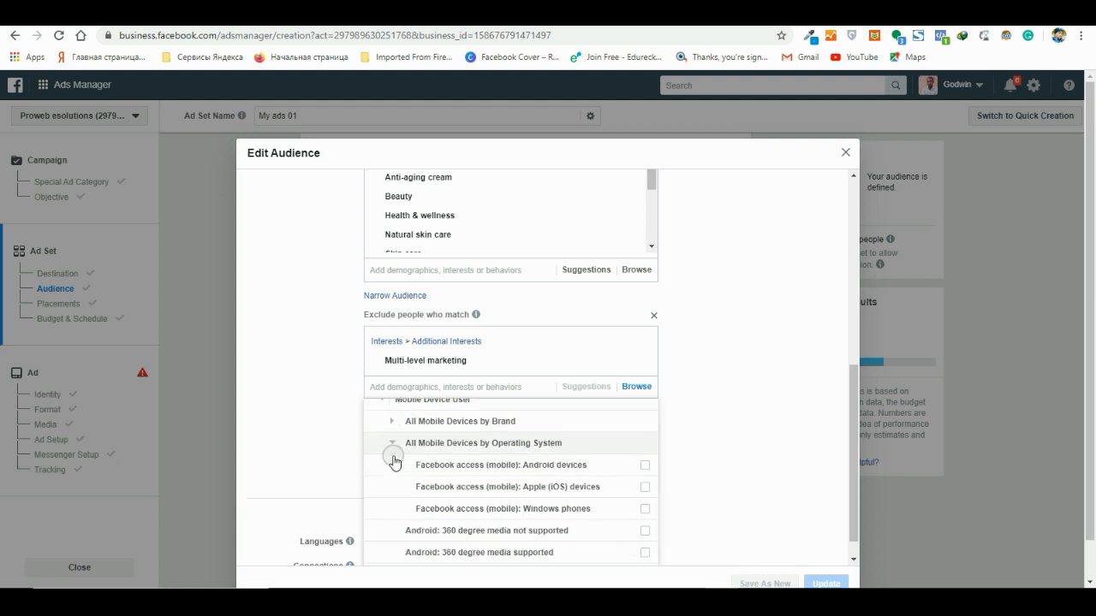
pyautogui.click(644, 433)
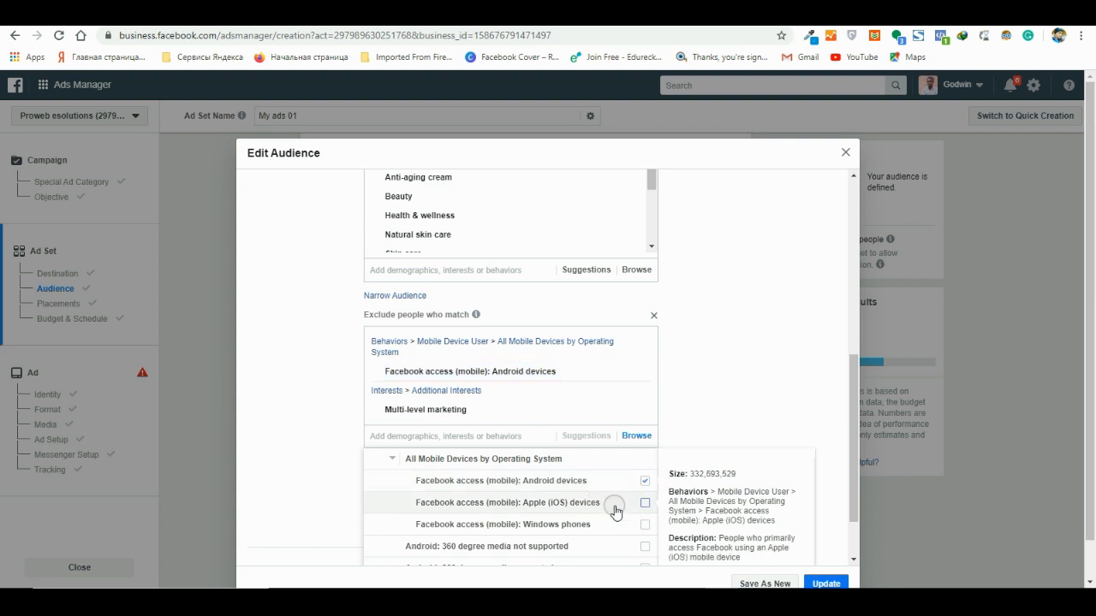
# - Exclude people with the Network Connection behavior Facebook access (network type): 4G
pyautogui.scroll(3, 585, 497)
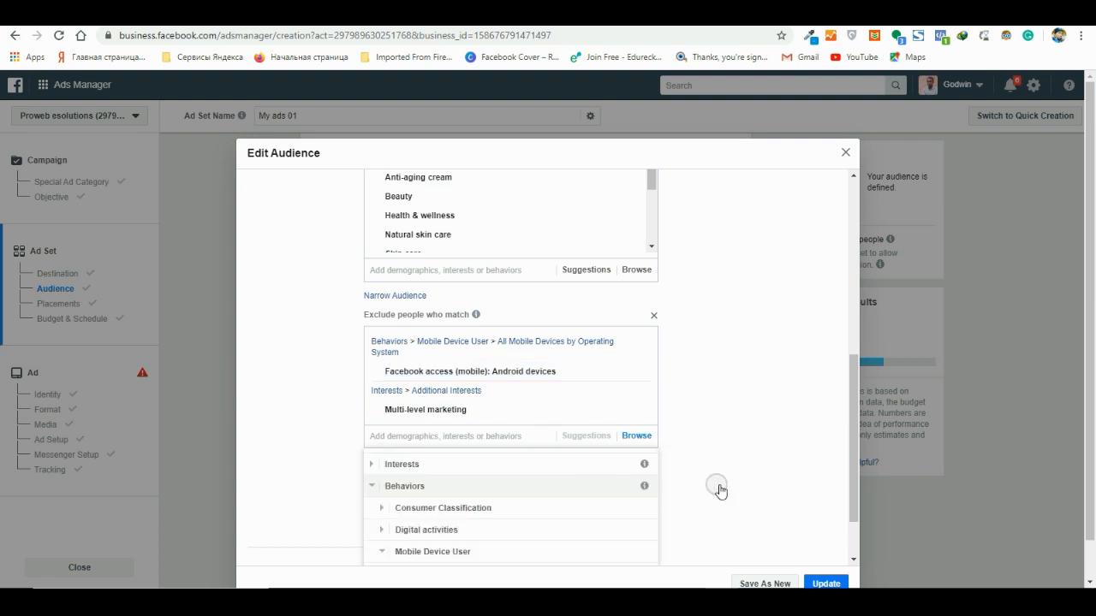
pyautogui.scroll(-2, 582, 428)
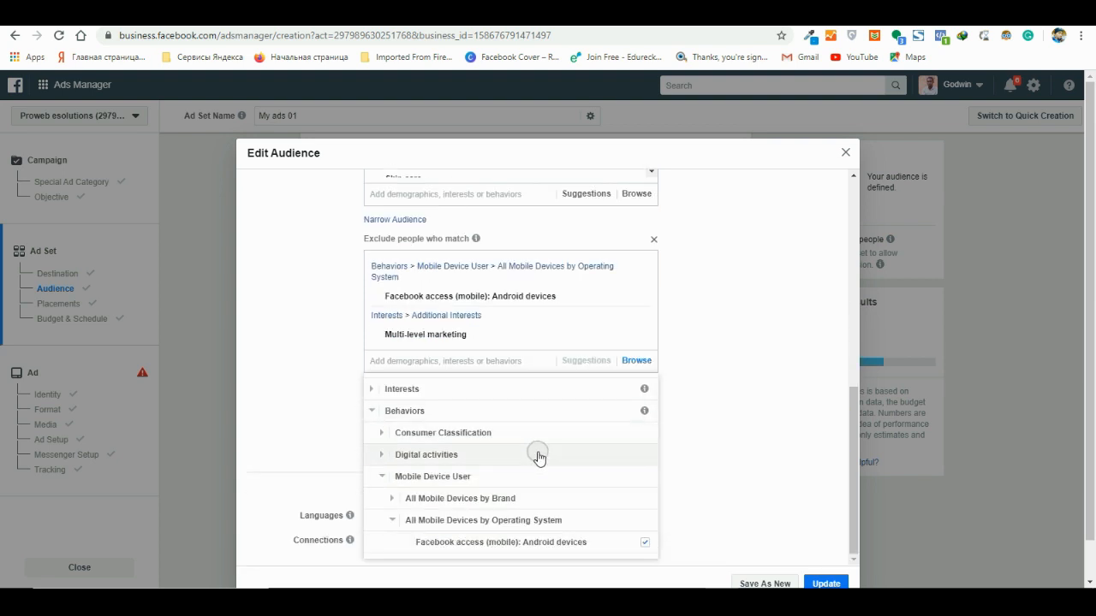
pyautogui.scroll(-3, 536, 454)
pyautogui.scroll(-3, 541, 457)
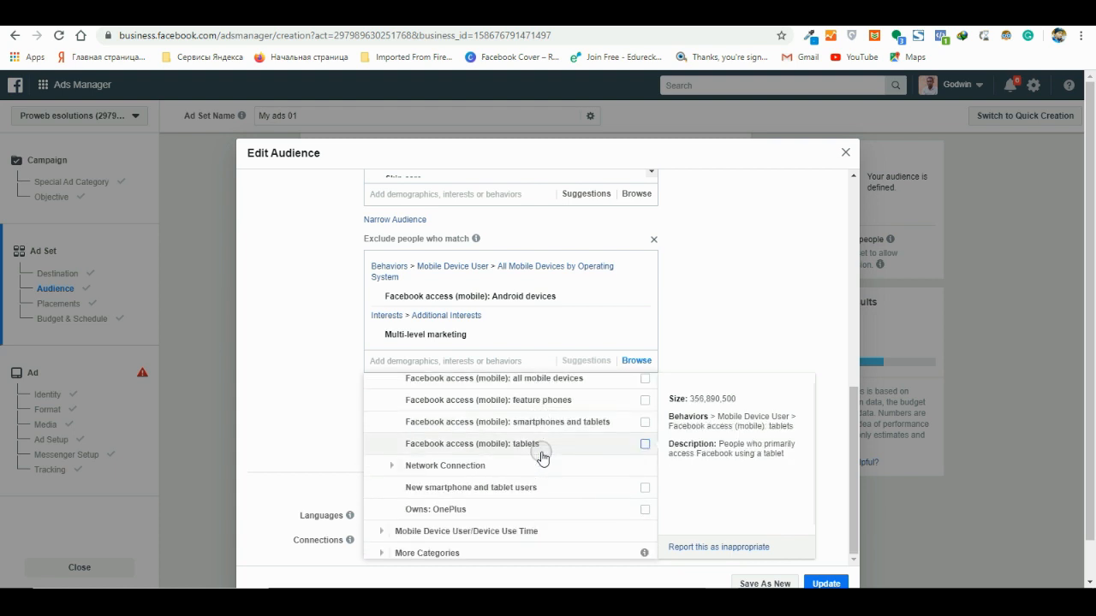
pyautogui.scroll(-2, 542, 457)
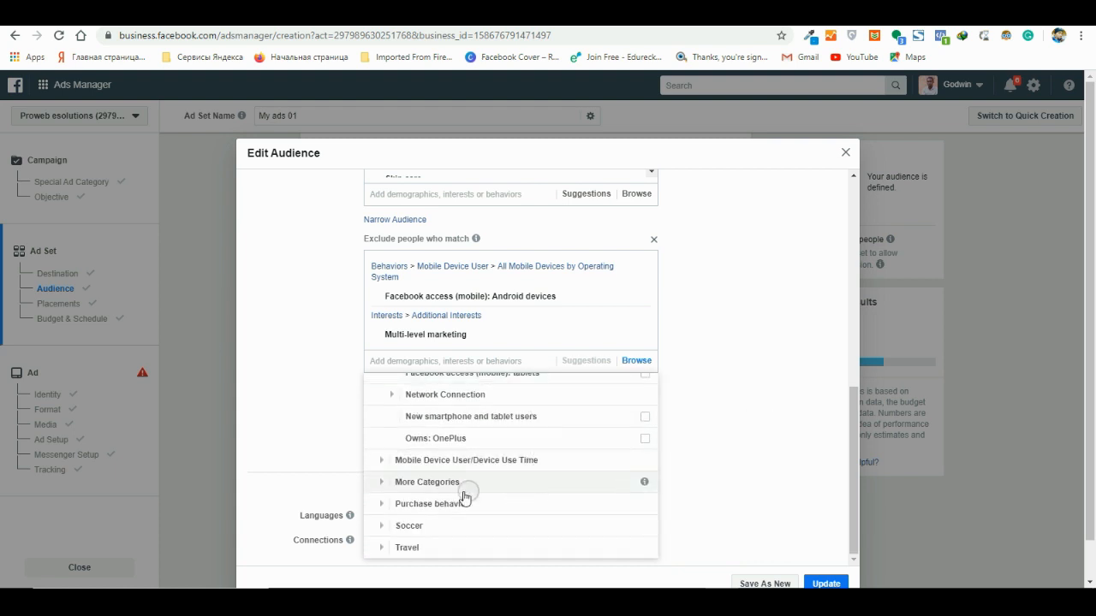
pyautogui.scroll(2, 467, 498)
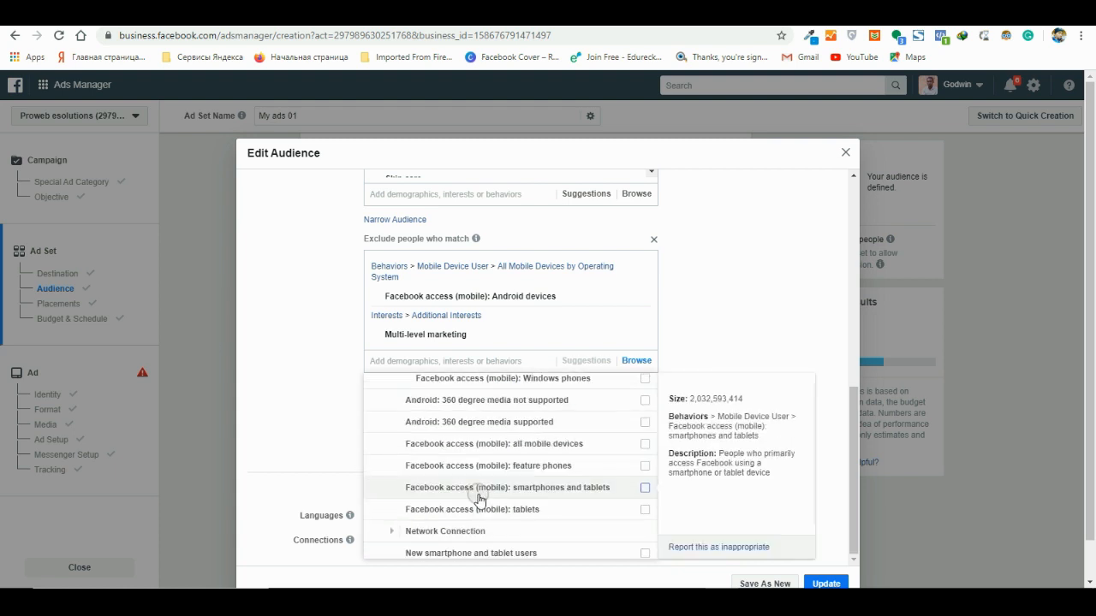
pyautogui.click(411, 532)
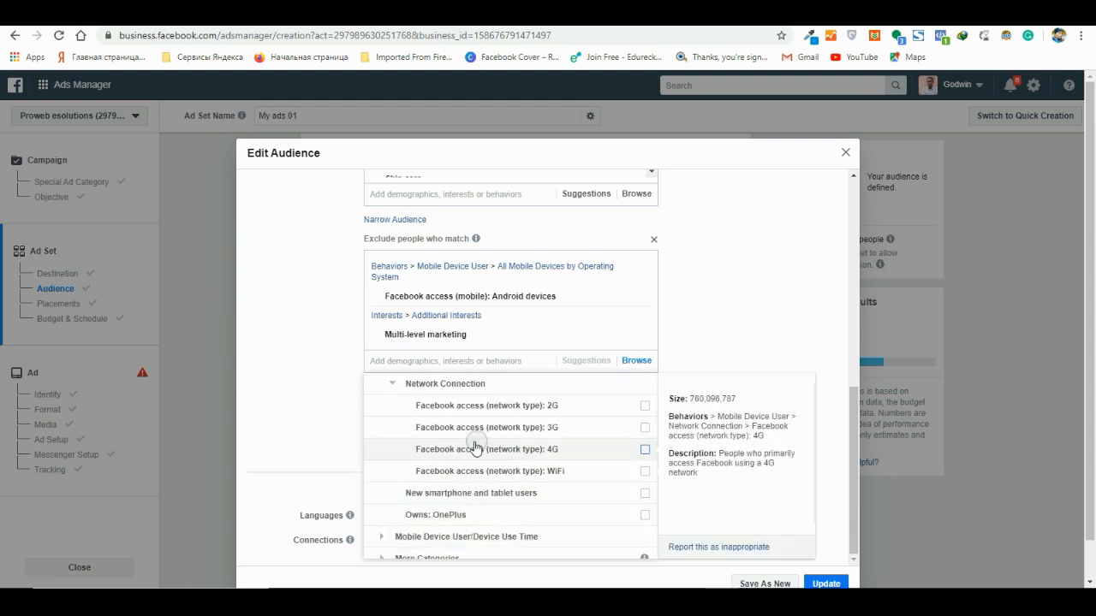
pyautogui.click(644, 450)
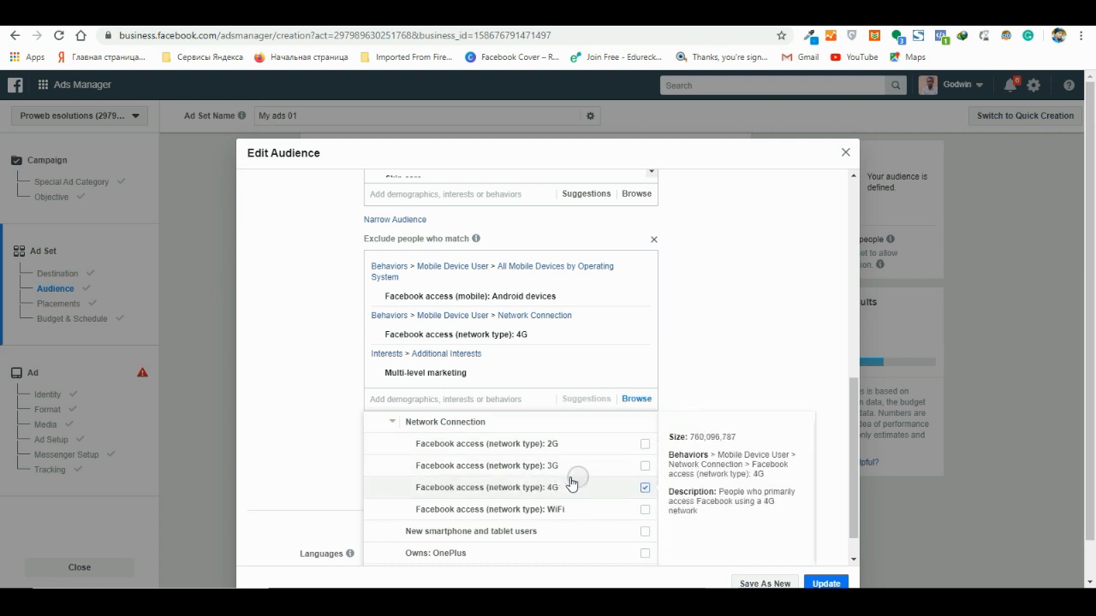
pyautogui.scroll(-2, 513, 499)
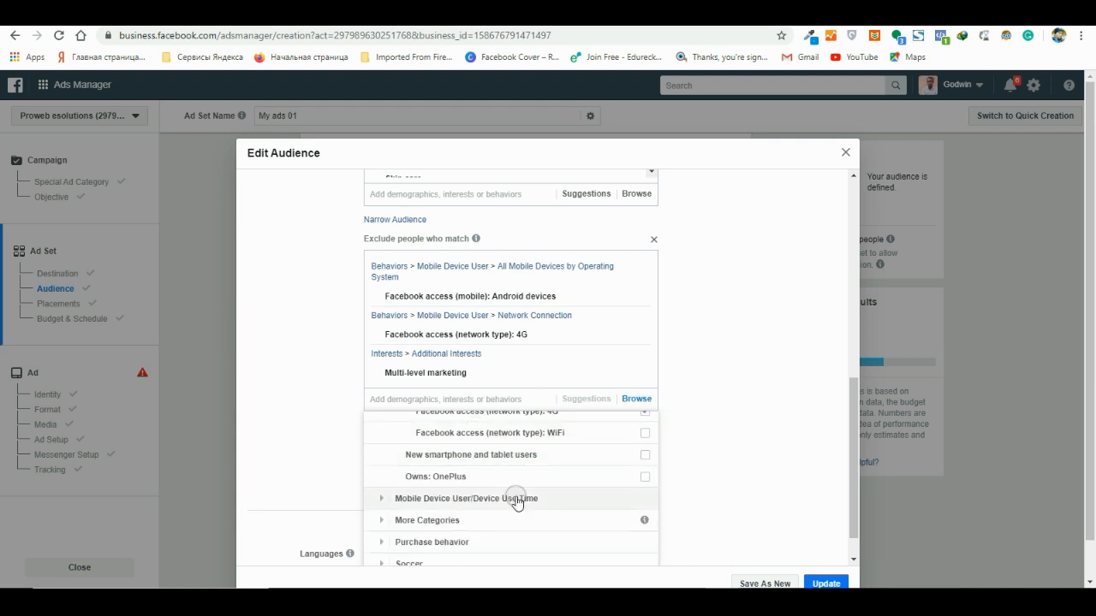
pyautogui.click(645, 434)
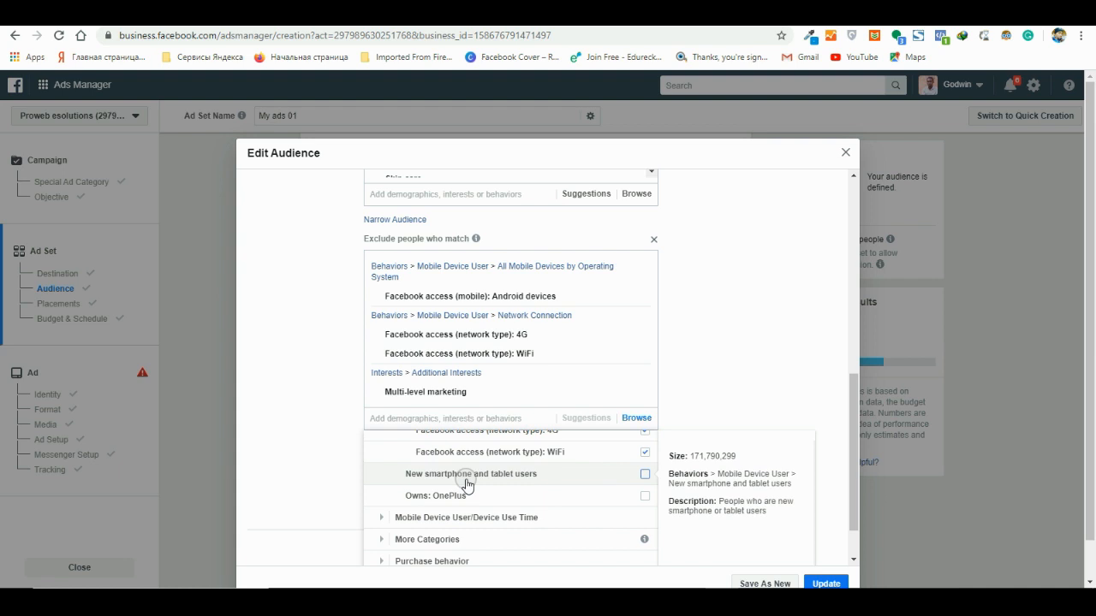
pyautogui.click(645, 452)
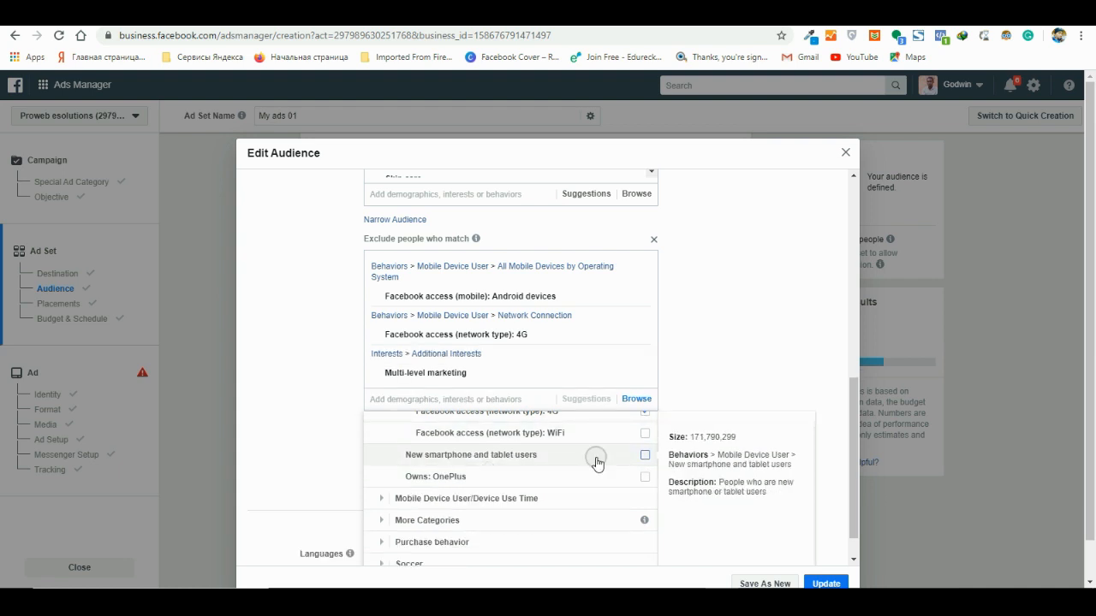
# - Exclude New smartphone and tablet users from the audience and return to the included targeting criteria
pyautogui.click(643, 455)
pyautogui.scroll(5, 578, 480)
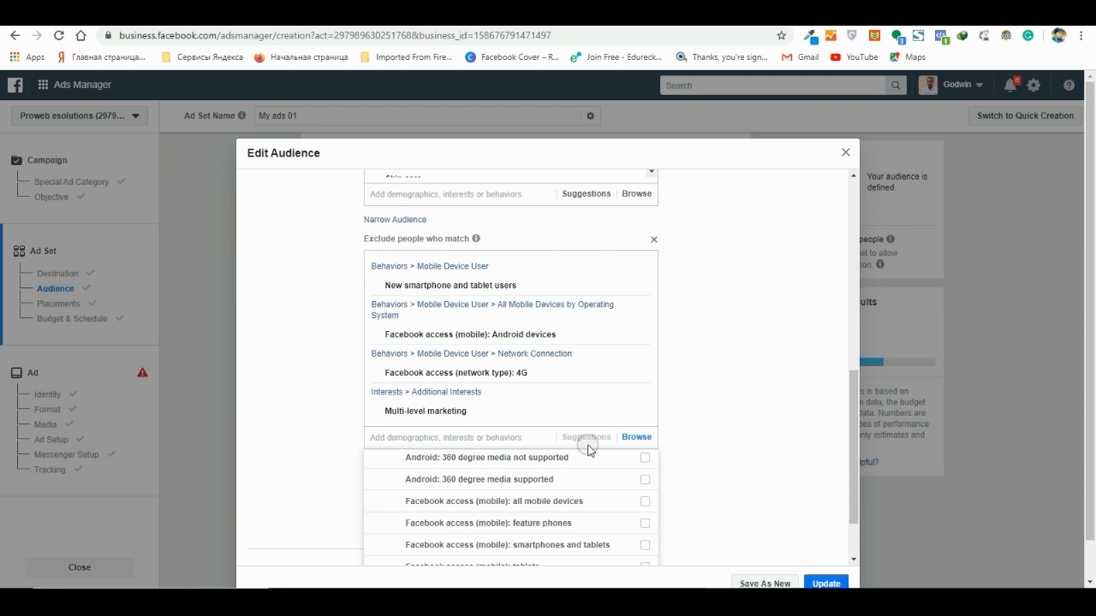
pyautogui.scroll(2, 479, 453)
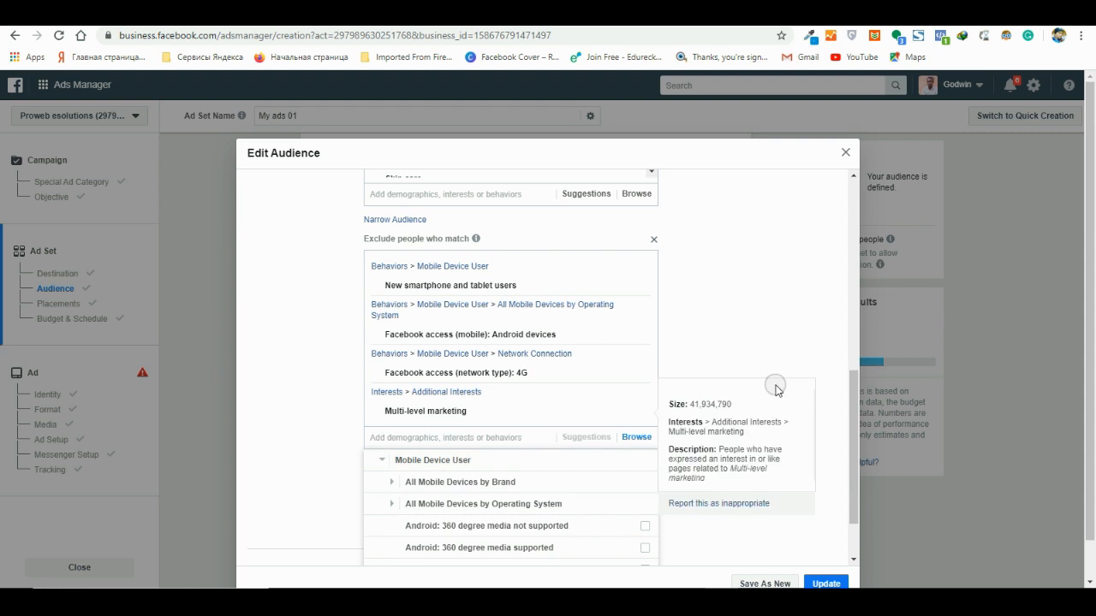
pyautogui.scroll(2, 775, 389)
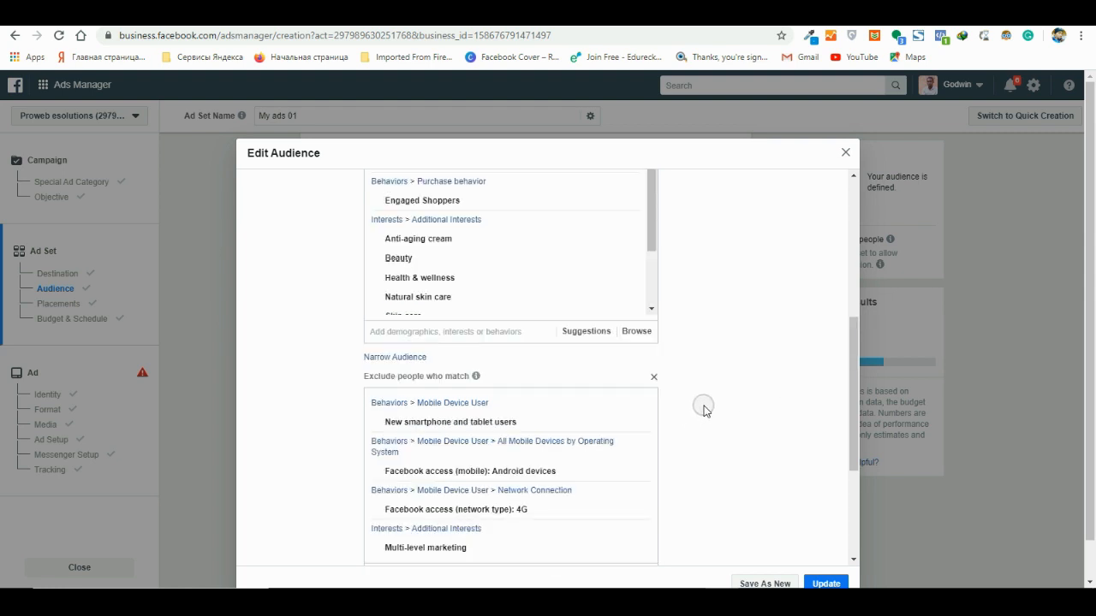
# - Add the Demographics life event Upcoming birthday to the audience's included detailed targeting
pyautogui.click(628, 332)
pyautogui.click(401, 402)
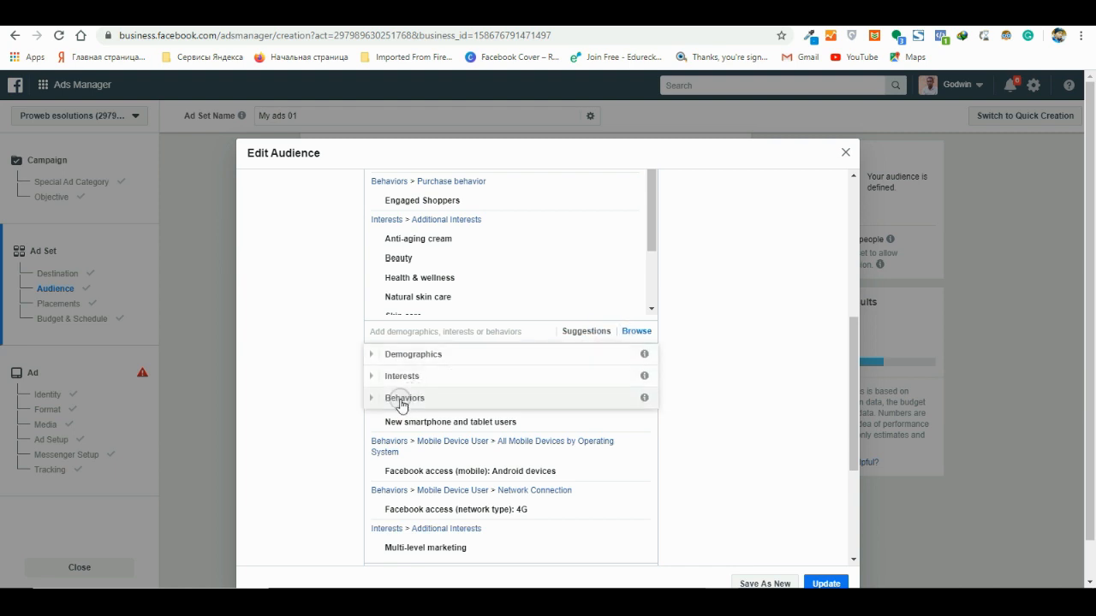
pyautogui.click(419, 353)
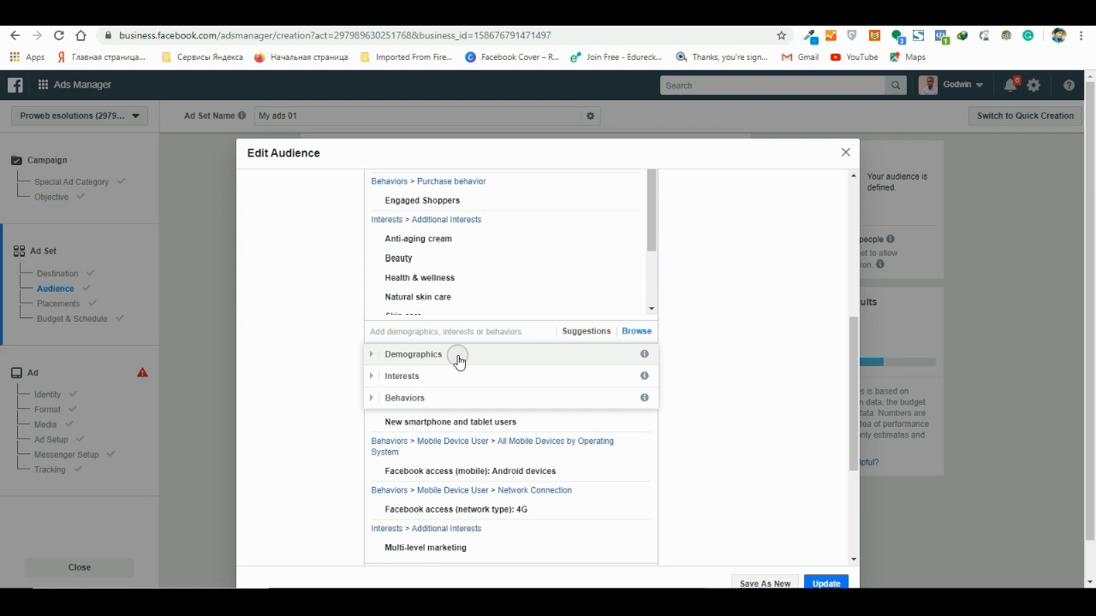
pyautogui.click(402, 356)
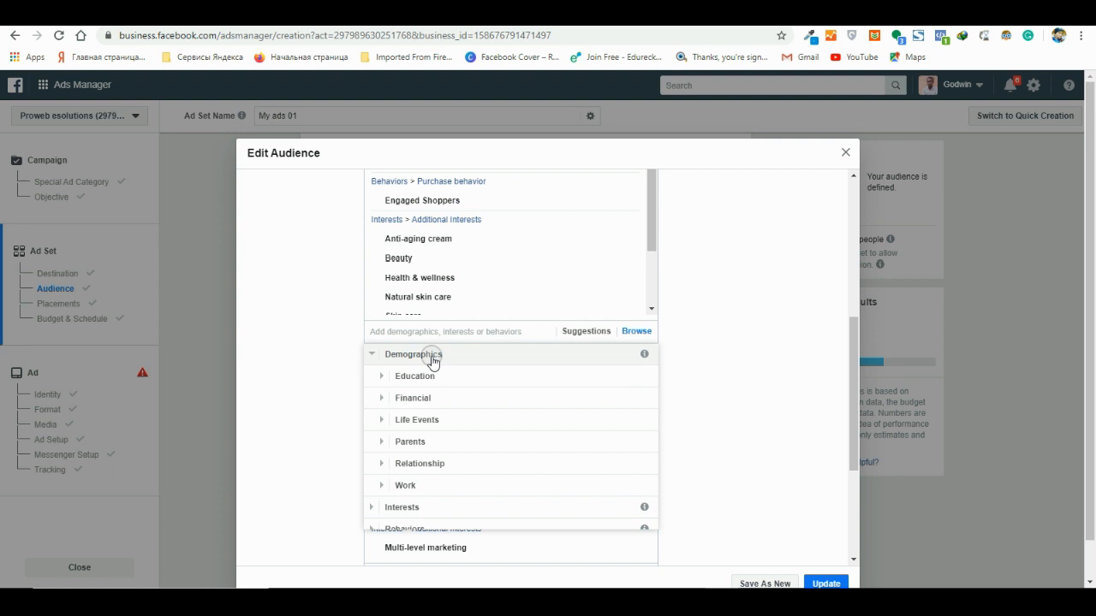
pyautogui.click(381, 419)
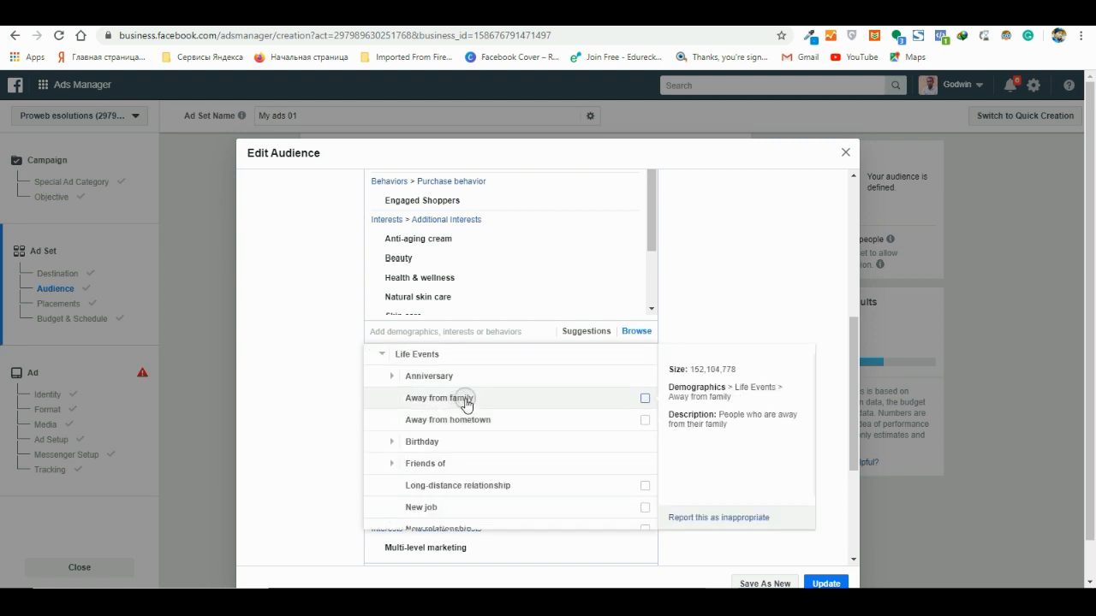
pyautogui.click(394, 443)
pyautogui.scroll(-1, 395, 443)
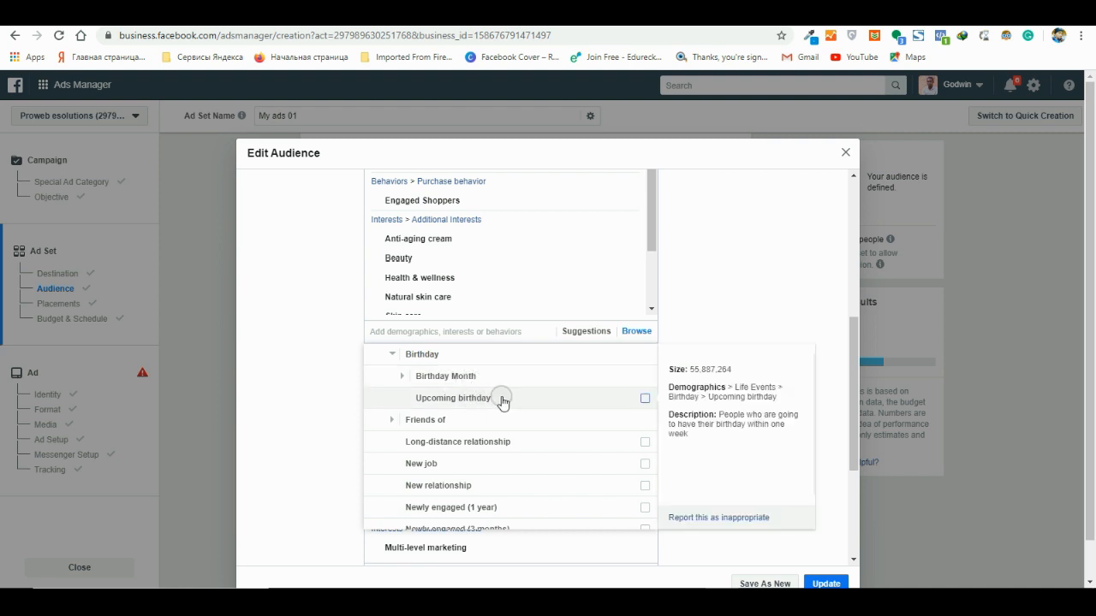
pyautogui.click(645, 400)
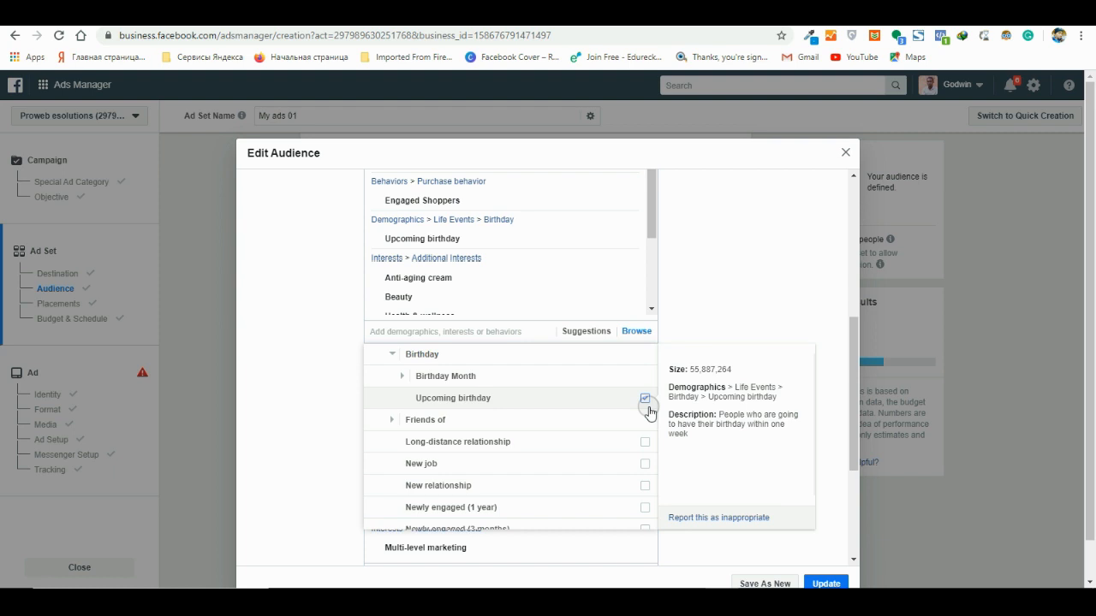
# - Remove Upcoming birthday from the included targeting and close the audience editor without saving the edits
pyautogui.click(643, 398)
pyautogui.click(643, 399)
pyautogui.scroll(3, 531, 387)
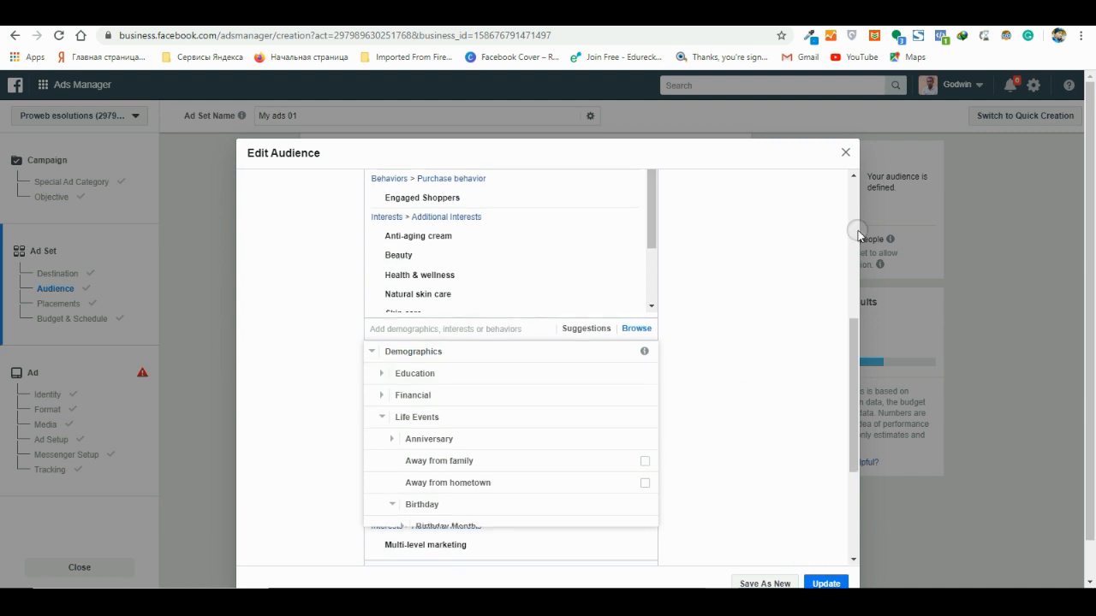
pyautogui.scroll(-3, 856, 231)
pyautogui.click(845, 152)
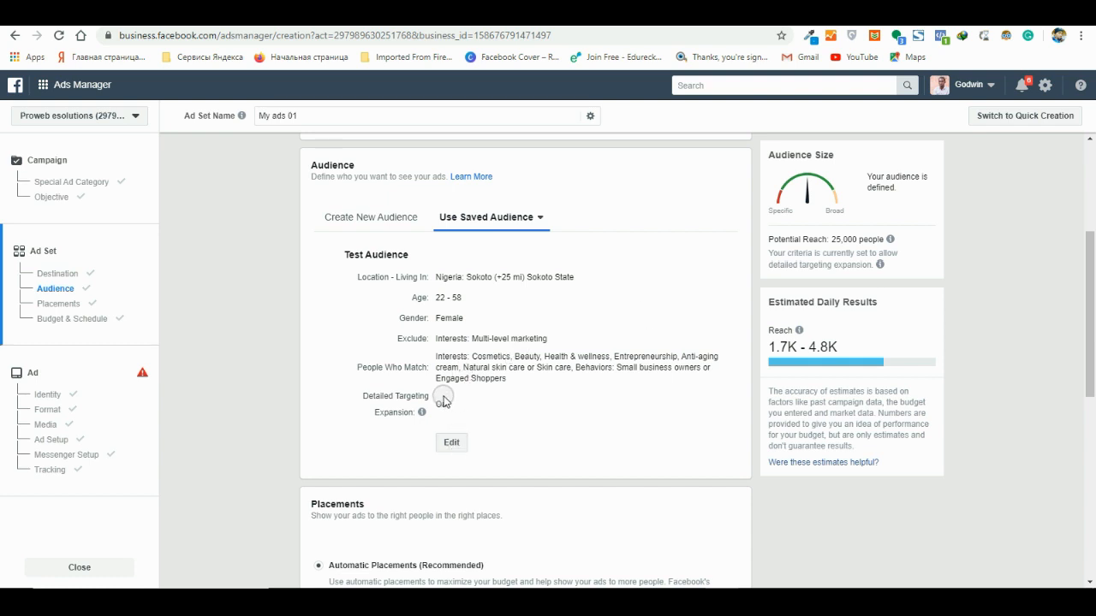
# - Review the saved Test Audience's matching criteria and read the explanation of Detailed Targeting Expansion
pyautogui.moveTo(443, 393)
pyautogui.moveTo(507, 380); pyautogui.dragTo(430, 363)
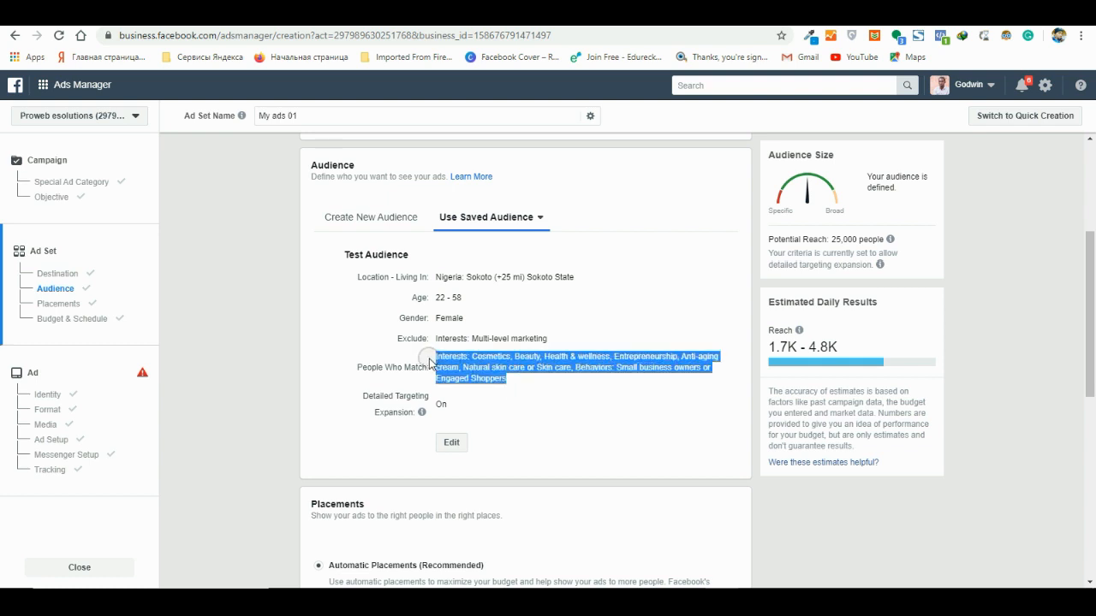
pyautogui.click(547, 378)
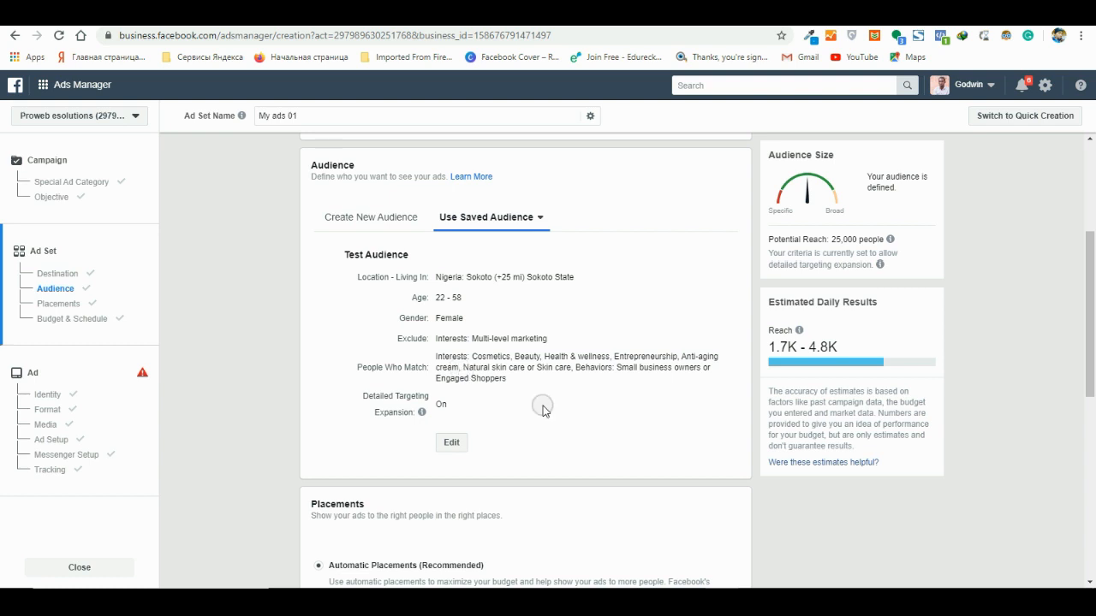
pyautogui.scroll(-3, 565, 415)
pyautogui.scroll(3, 535, 291)
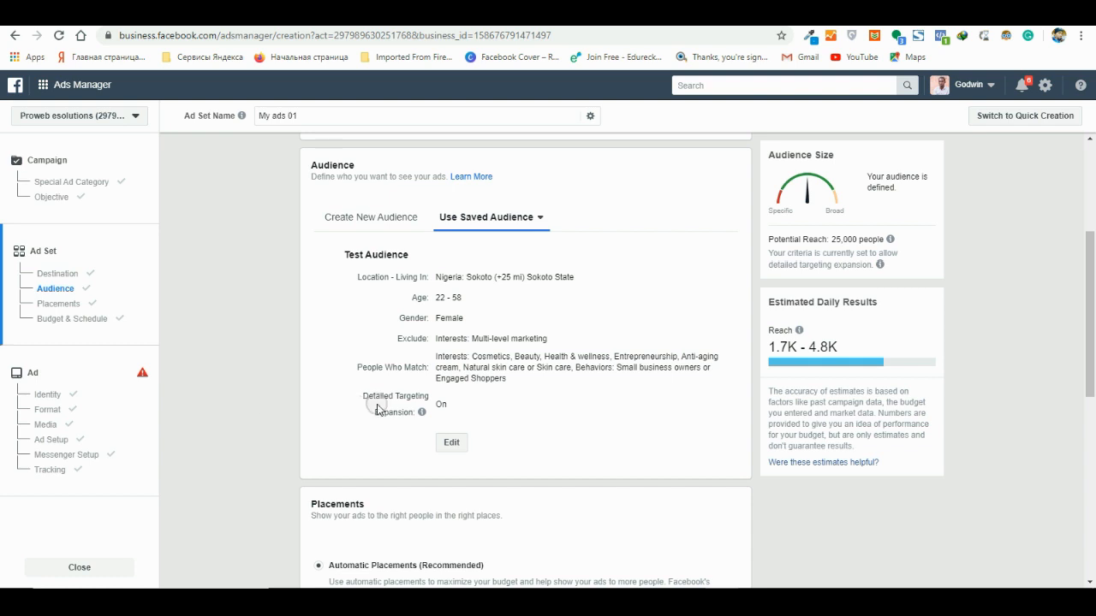
pyautogui.moveTo(422, 411)
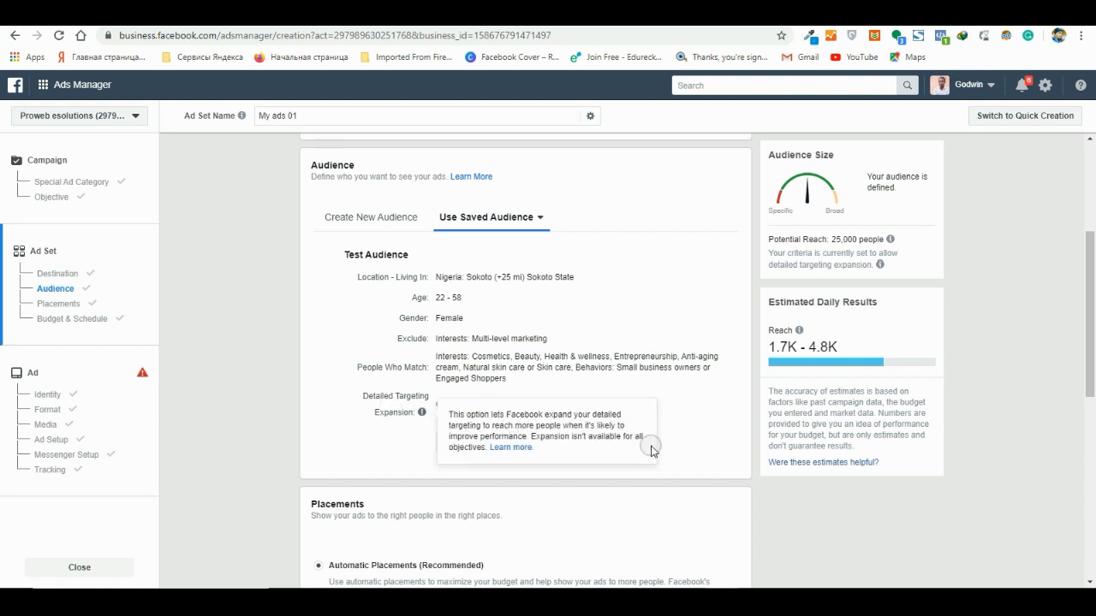